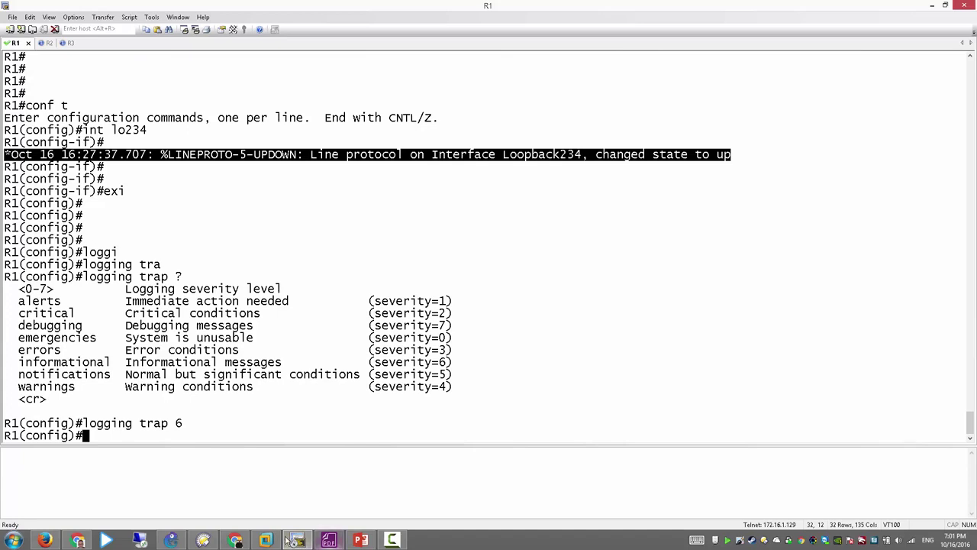
Step: Resume the Windows XP Professional virtual machine in VMware Workstation
{"action": "left_click", "coordinate": [266, 540]}
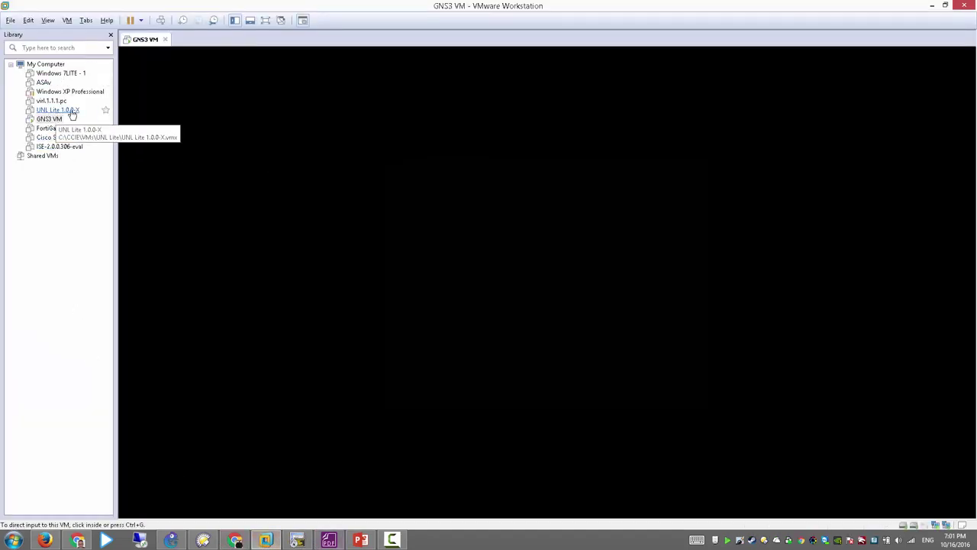
{"action": "left_click", "coordinate": [67, 92]}
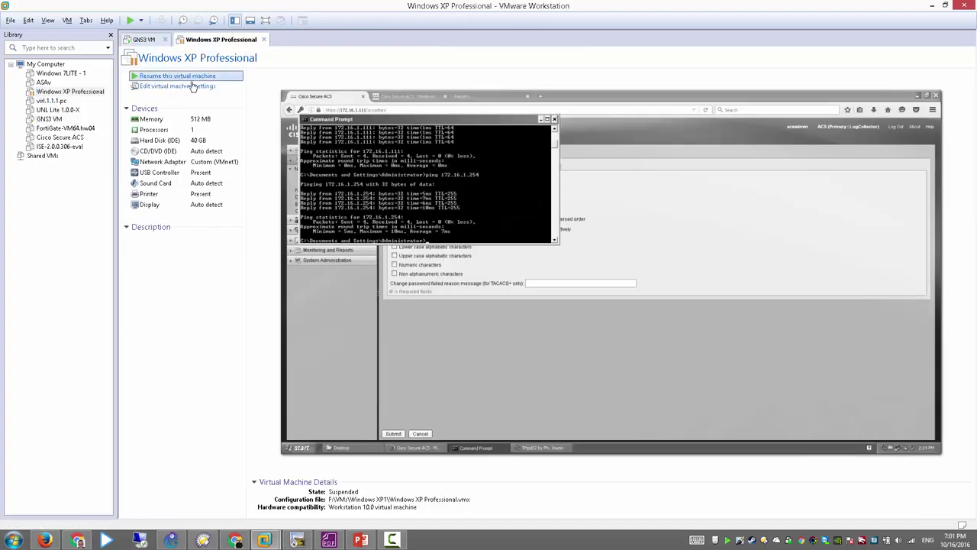
{"action": "left_click", "coordinate": [193, 77]}
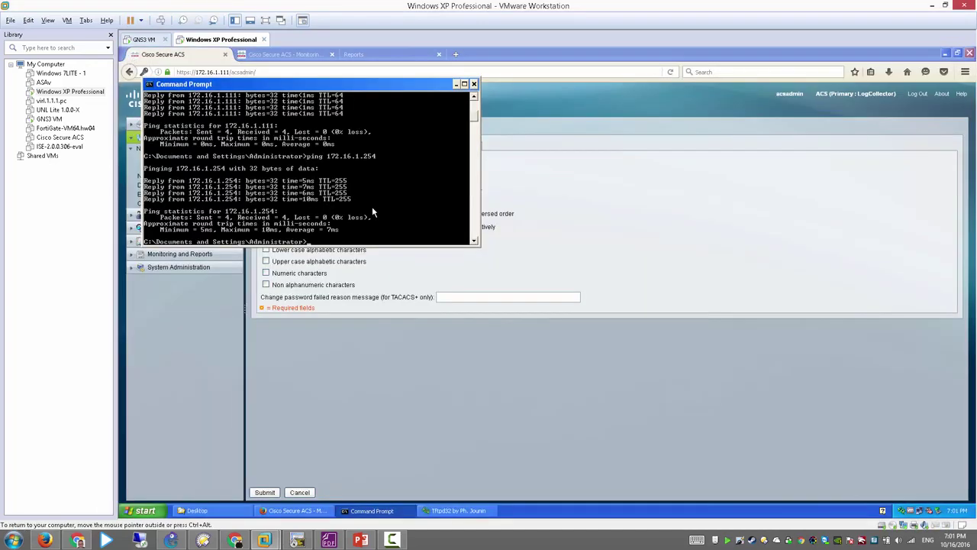
Step: Repeat the XP guest's ping to 172.16.1.254, then return to R1's console
{"action": "key", "text": "Up"}
{"action": "key", "text": "Return"}
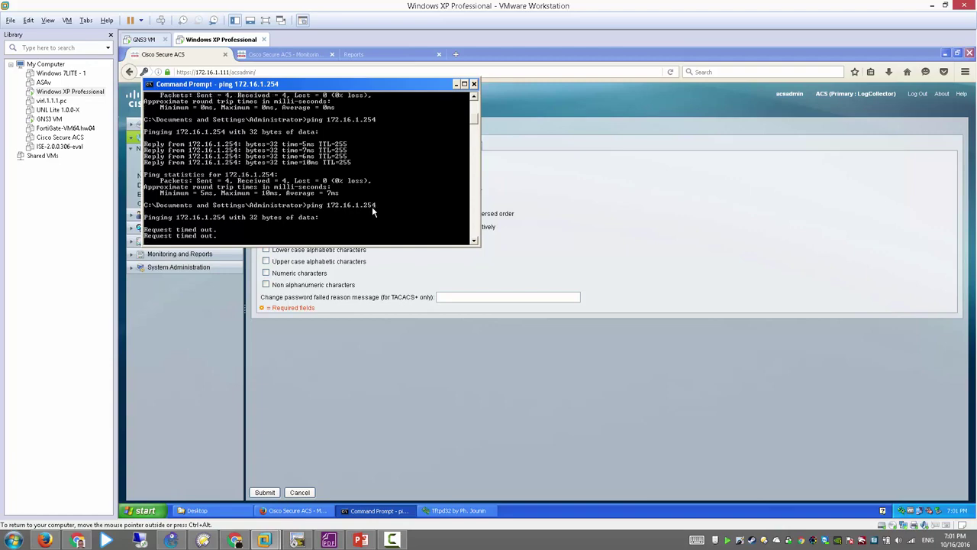
{"action": "left_click", "coordinate": [297, 539]}
{"action": "left_click", "coordinate": [169, 218]}
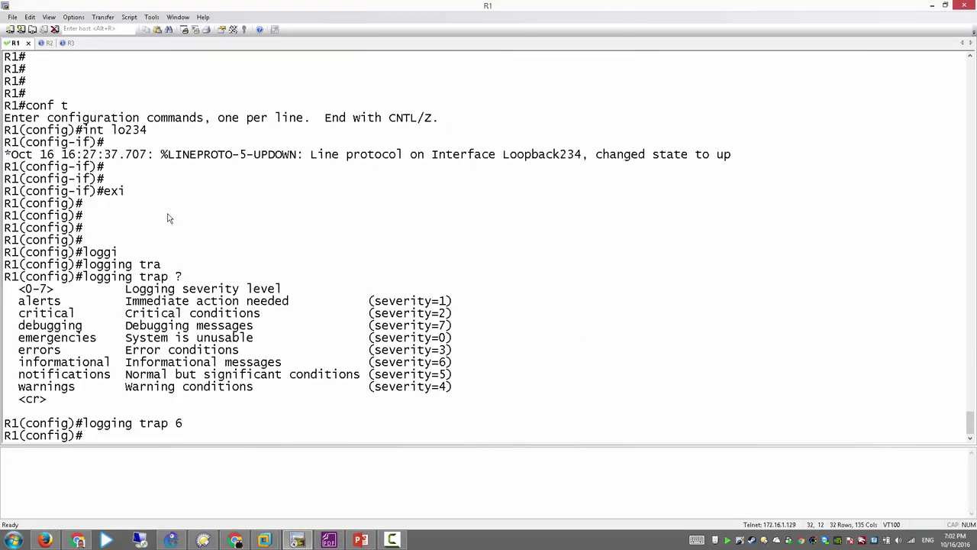
Step: List R1's interface addresses with 'do sh ip int br'
{"action": "key", "text": "Return"}
{"action": "key", "text": "Return"}
{"action": "type", "text": "d"}
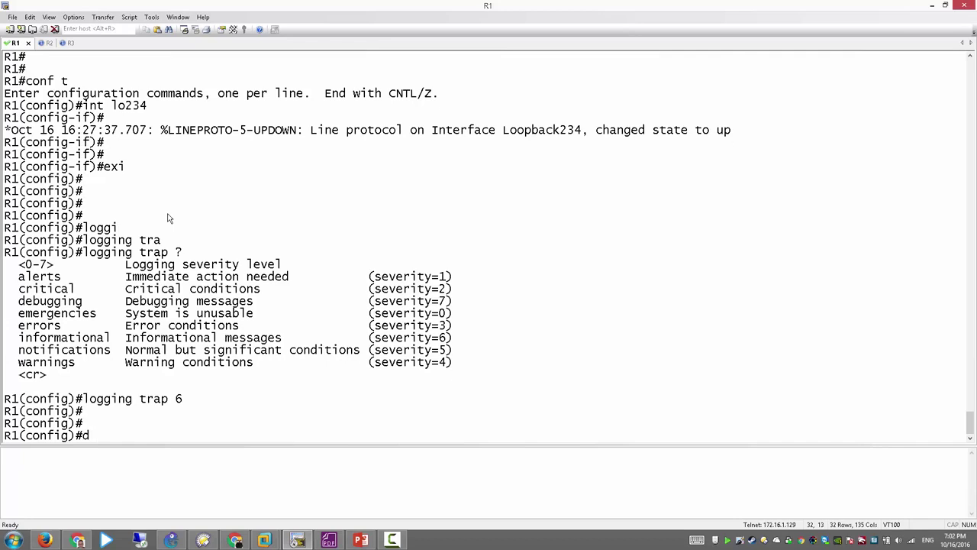
{"action": "type", "text": "o sh  sh"}
{"action": "key", "text": "BackSpace"}
{"action": "type", "text": "ip inr t br"}
{"action": "key", "text": "Return"}
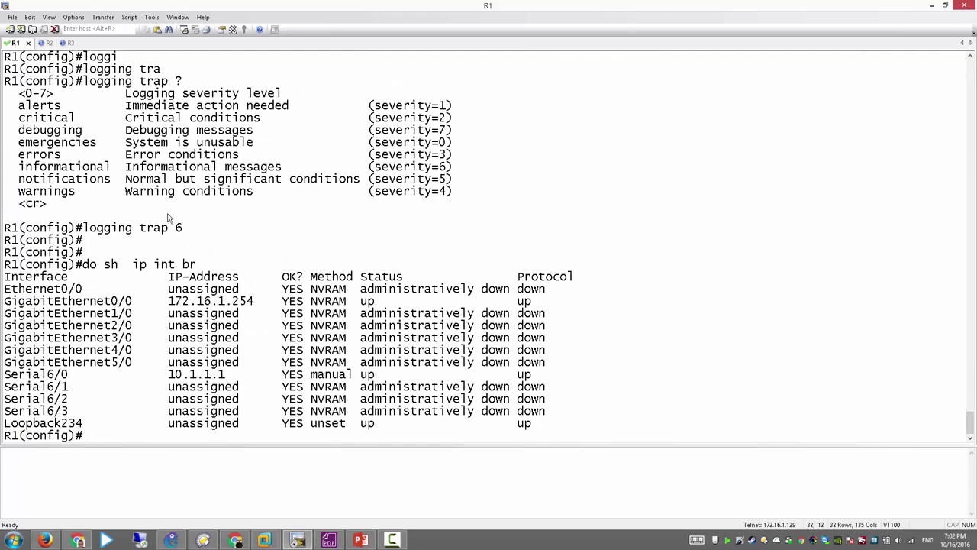
Step: Repeat the XP guest's ping to 172.16.1.254
{"action": "key", "text": "alt+Tab"}
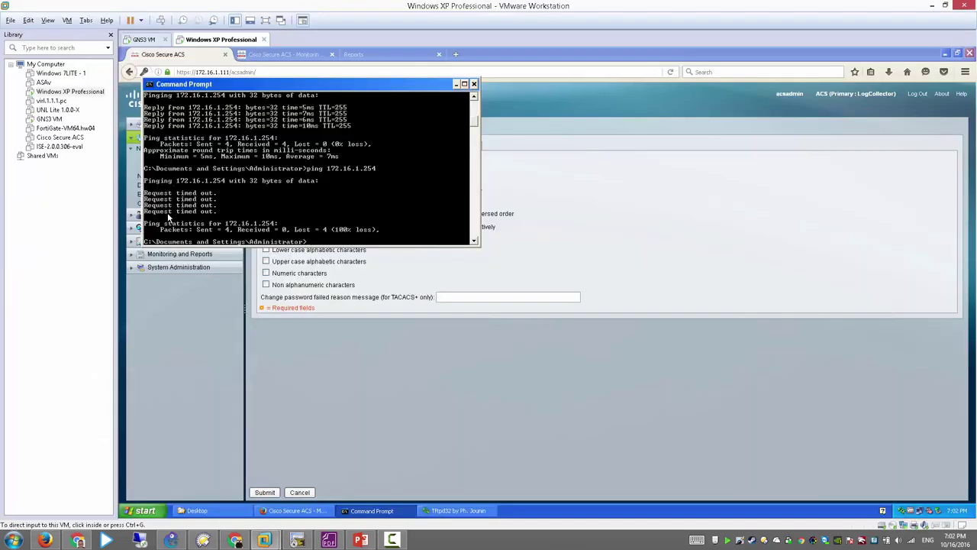
{"action": "left_click", "coordinate": [269, 198]}
{"action": "key", "text": "Up"}
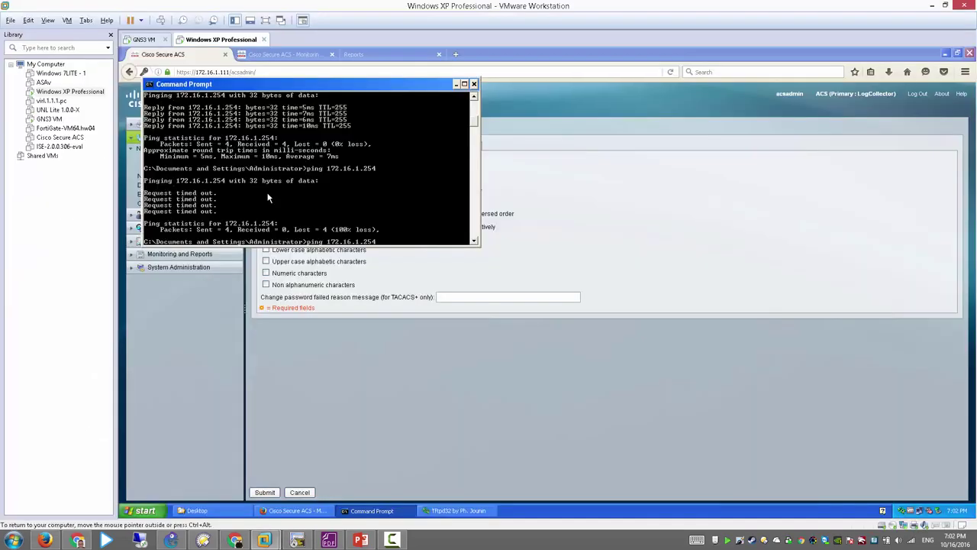
{"action": "key", "text": "Return"}
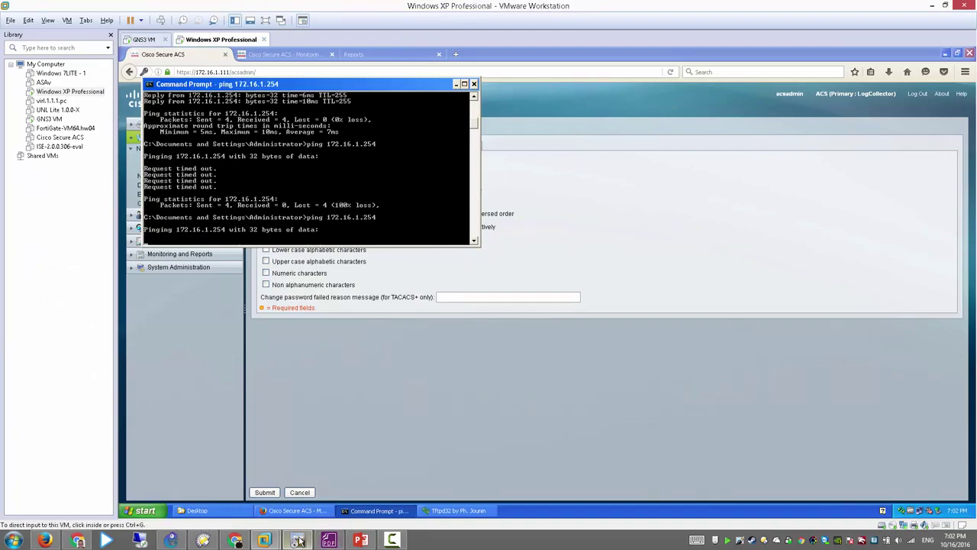
{"action": "left_click", "coordinate": [298, 540]}
Step: Ping 172.16.1.200 from R1 using 'do ping 172.16.1.200'
{"action": "type", "text": "p"}
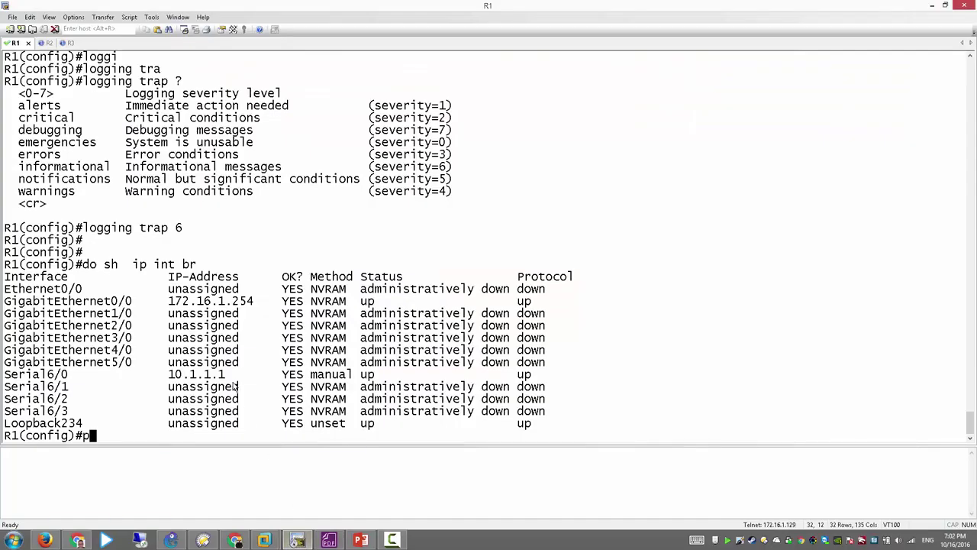
{"action": "type", "text": "ing"}
{"action": "key", "text": "Left"}
{"action": "key", "text": "Left"}
{"action": "key", "text": "Left"}
{"action": "key", "text": "Left"}
{"action": "type", "text": "do"}
{"action": "key", "text": "Right"}
{"action": "key", "text": "Right"}
{"action": "key", "text": "Right"}
{"action": "key", "text": "Right"}
{"action": "type", "text": "172.16.1.200"}
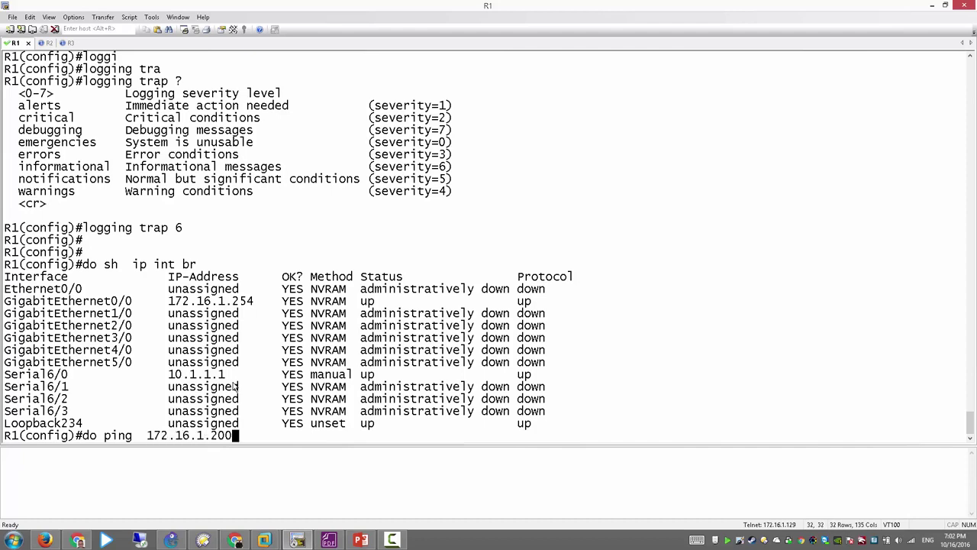
{"action": "key", "text": "Return"}
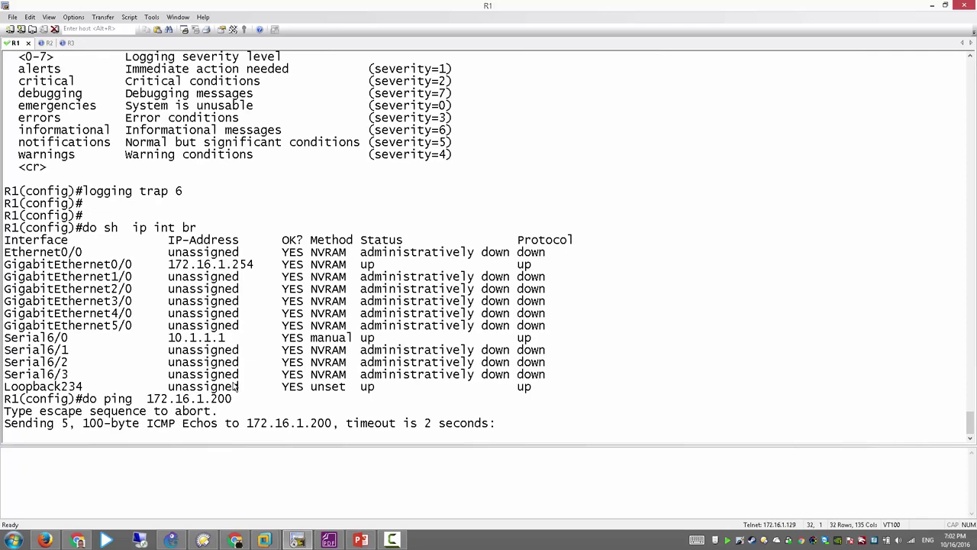
{"action": "key", "text": "alt+Tab"}
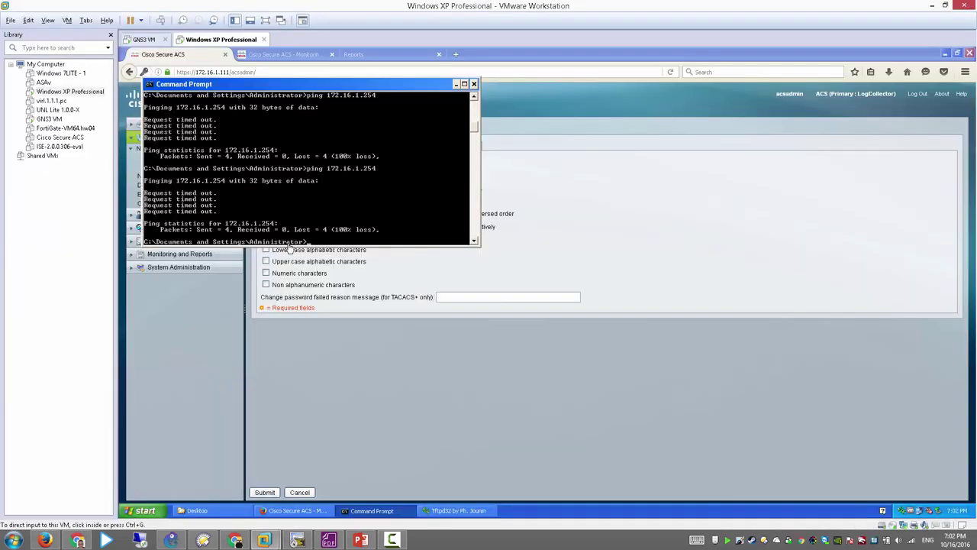
Step: Close Firefox and its three ACS tabs in the XP guest, and move Command Prompt aside
{"action": "left_click", "coordinate": [349, 186]}
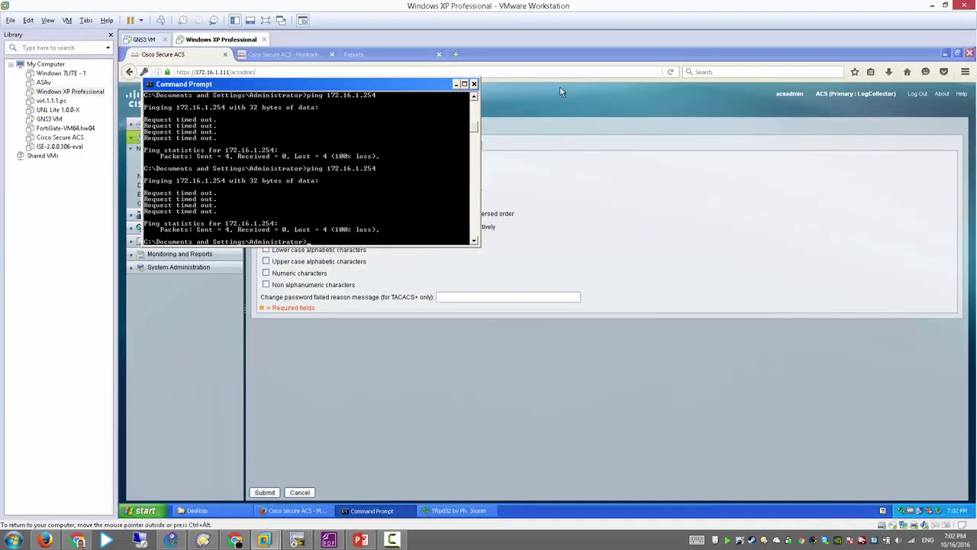
{"action": "left_click", "coordinate": [969, 53]}
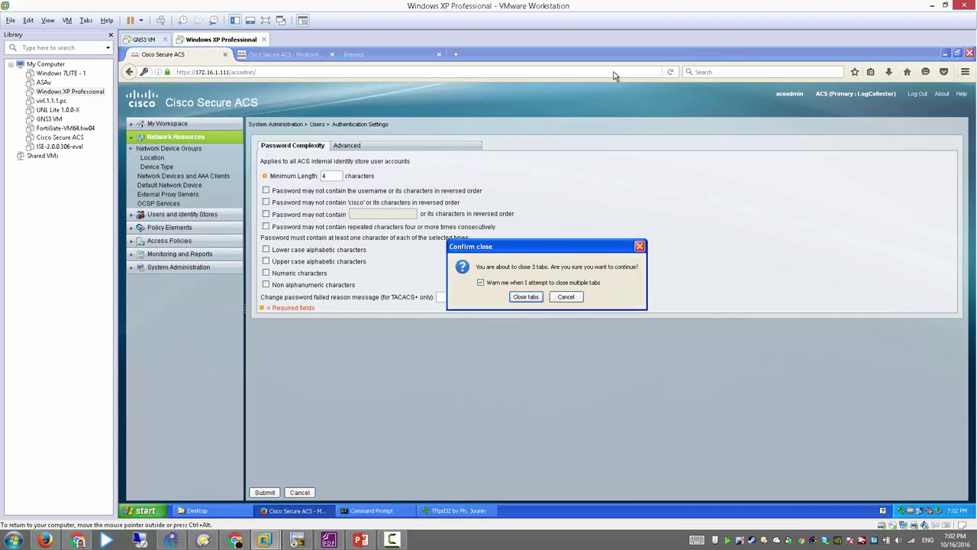
{"action": "left_click", "coordinate": [537, 301]}
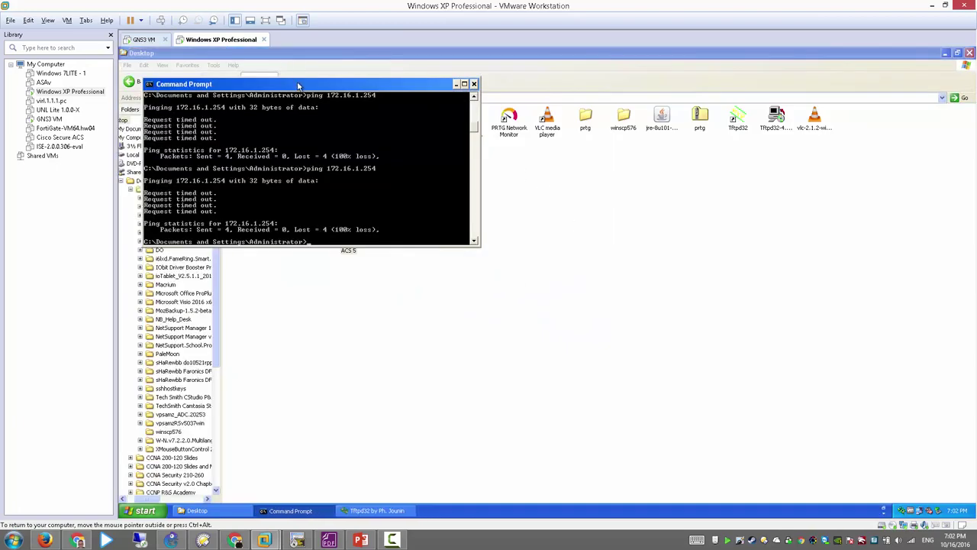
{"action": "left_click_drag", "start_coordinate": [308, 93], "coordinate": [621, 236]}
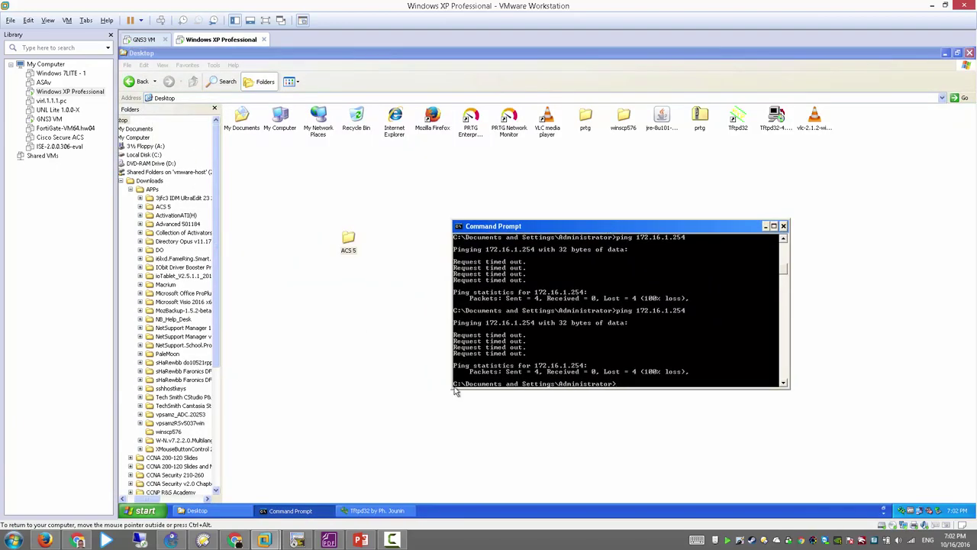
Step: Save R1's configuration with 'do wri' and repeat the ping to 172.16.1.200
{"action": "left_click", "coordinate": [297, 540]}
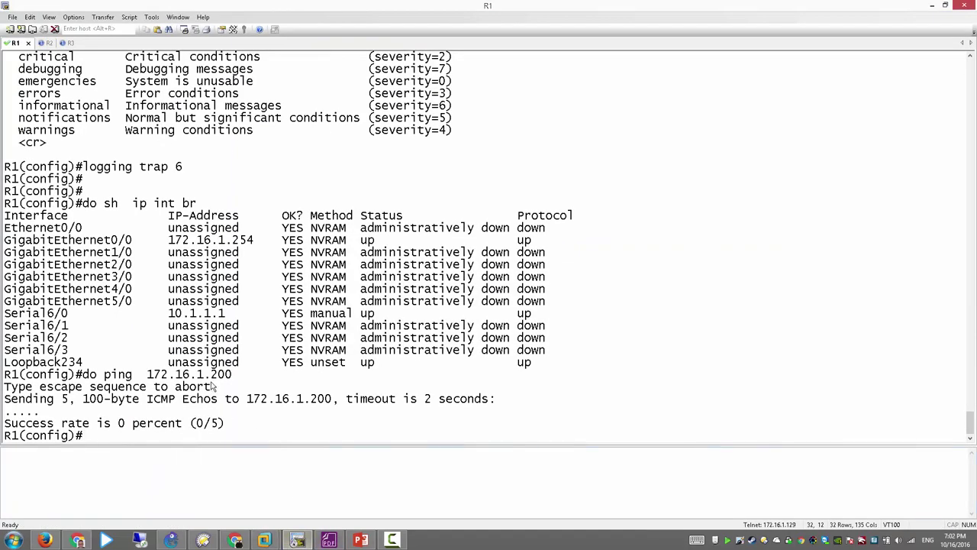
{"action": "left_click", "coordinate": [171, 540]}
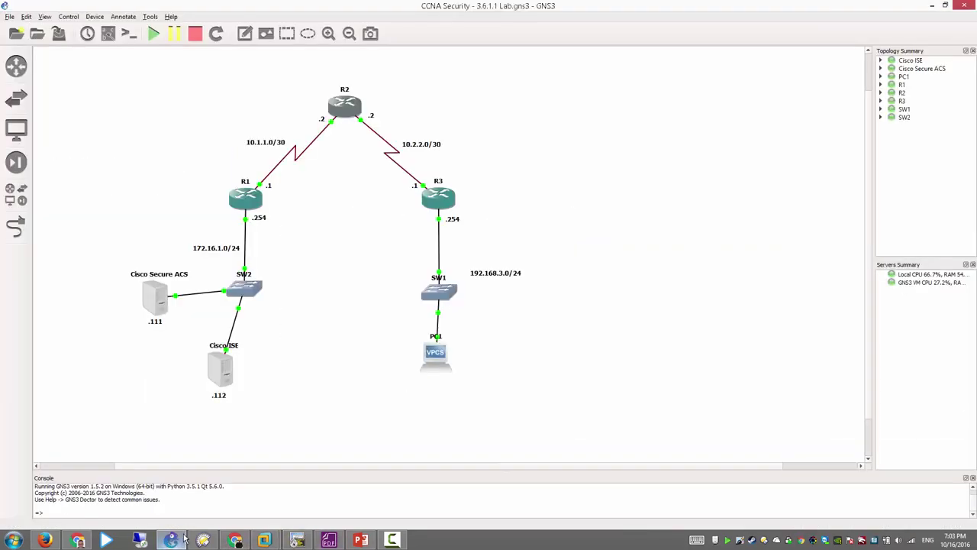
{"action": "right_click", "coordinate": [238, 204]}
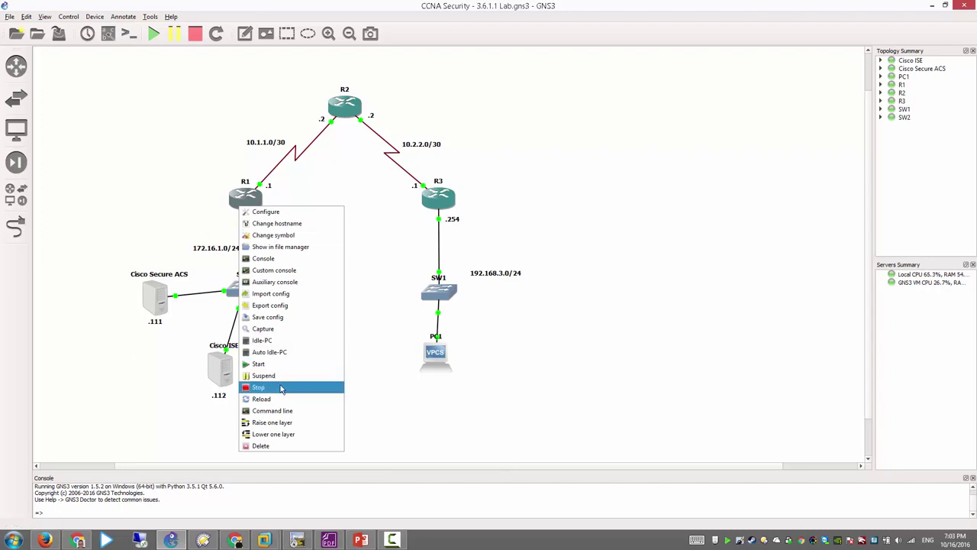
{"action": "left_click", "coordinate": [309, 534]}
{"action": "type", "text": "d"}
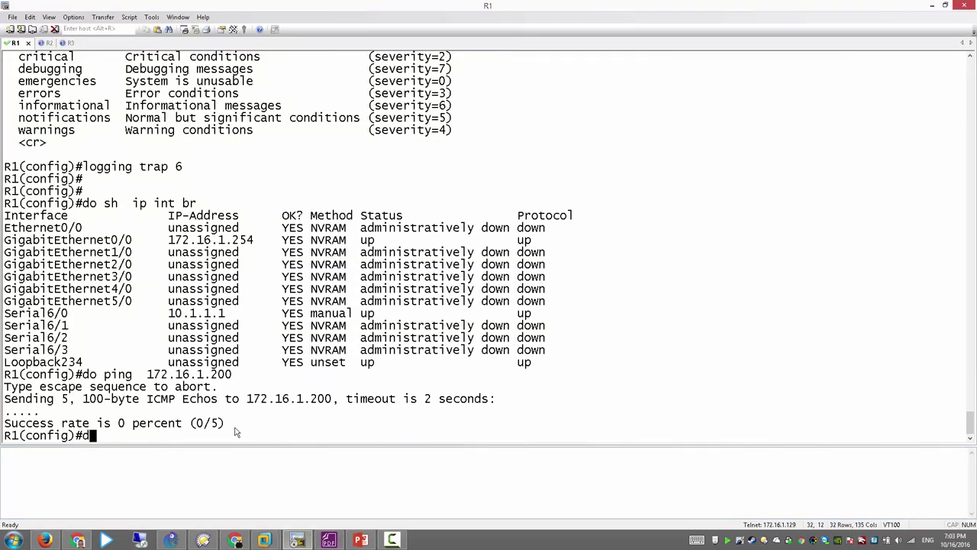
{"action": "type", "text": "o wri"}
{"action": "key", "text": "Return"}
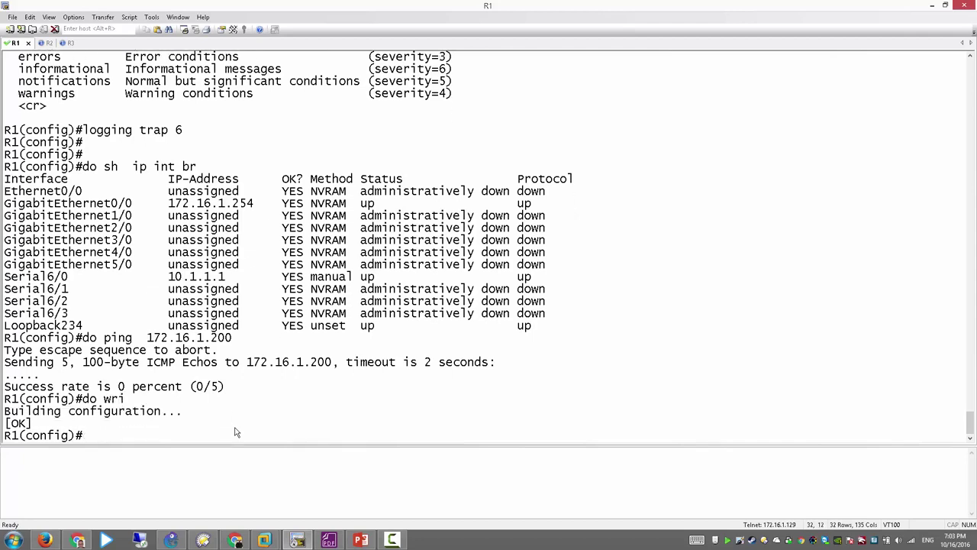
{"action": "key", "text": "Up"}
{"action": "key", "text": "Up"}
{"action": "key", "text": "Return"}
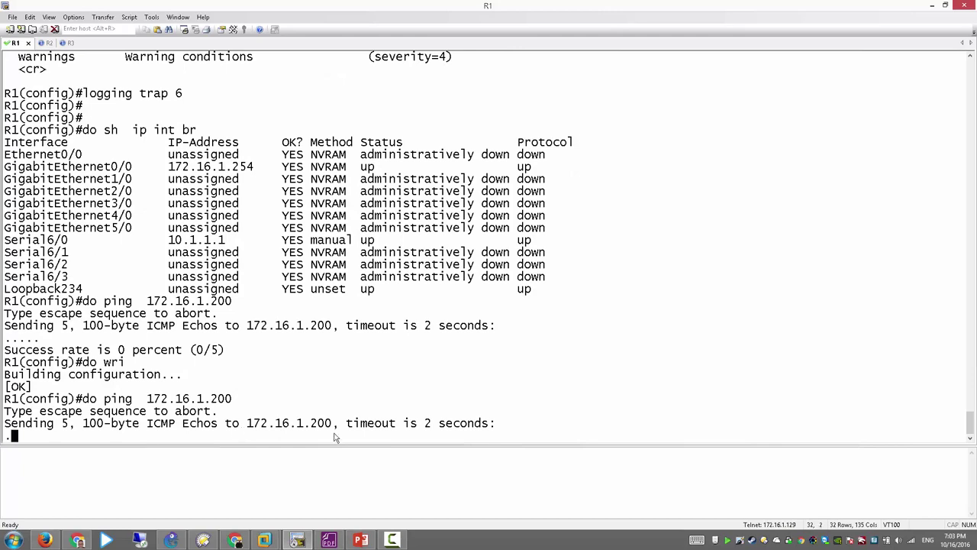
Step: Check the XP connection's Support tab shows 172.16.1.200 with gateway 172.16.1.254
{"action": "left_click", "coordinate": [297, 539]}
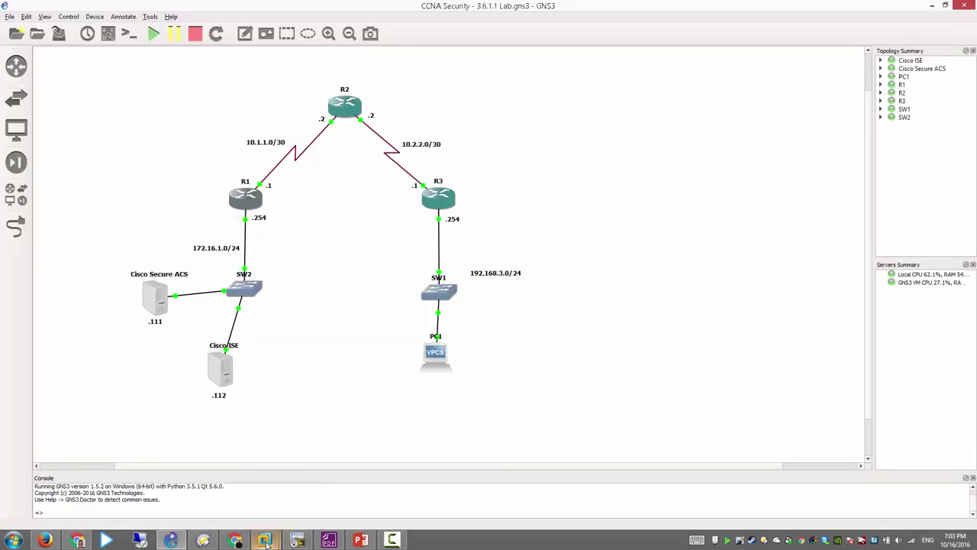
{"action": "mouse_move", "coordinate": [273, 534]}
{"action": "left_click", "coordinate": [328, 478]}
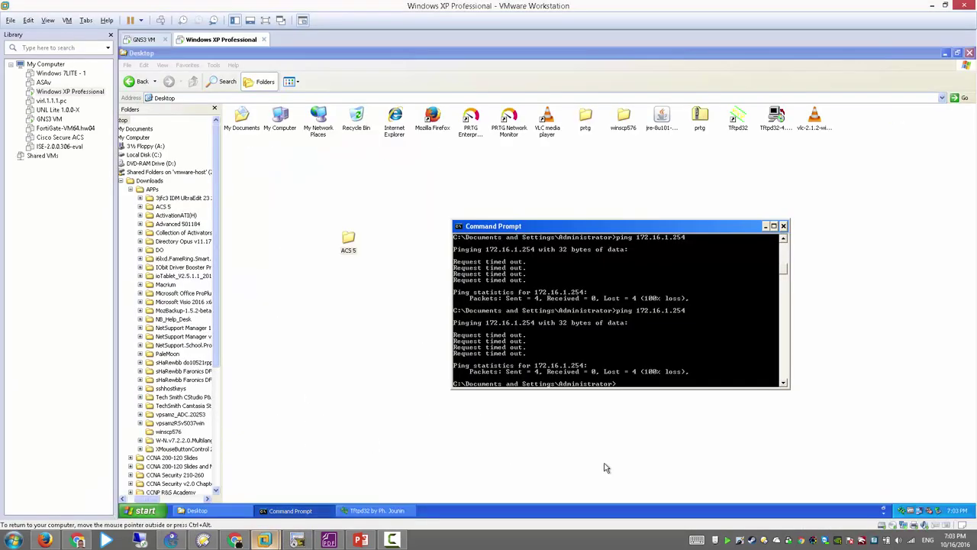
{"action": "double_click", "coordinate": [924, 512]}
{"action": "left_click", "coordinate": [497, 191]}
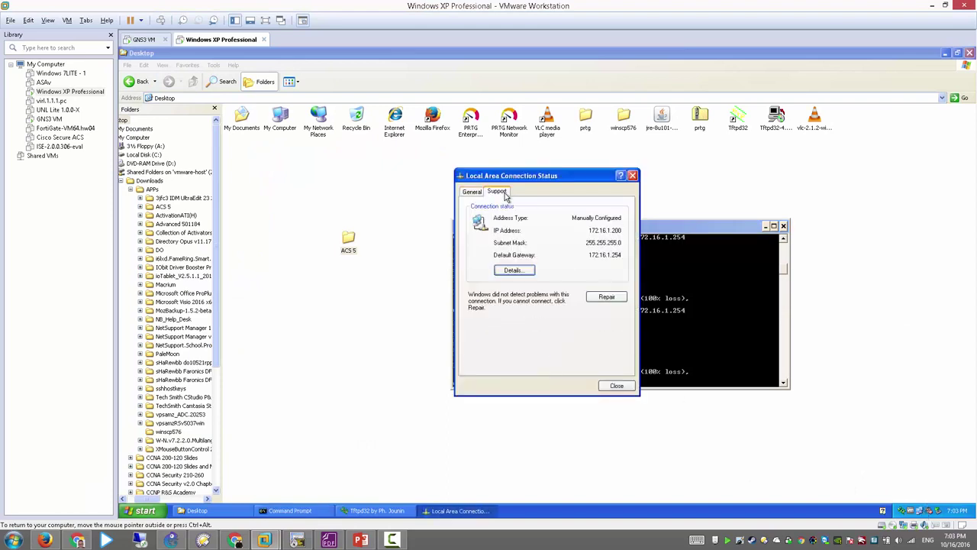
{"action": "left_click", "coordinate": [633, 176]}
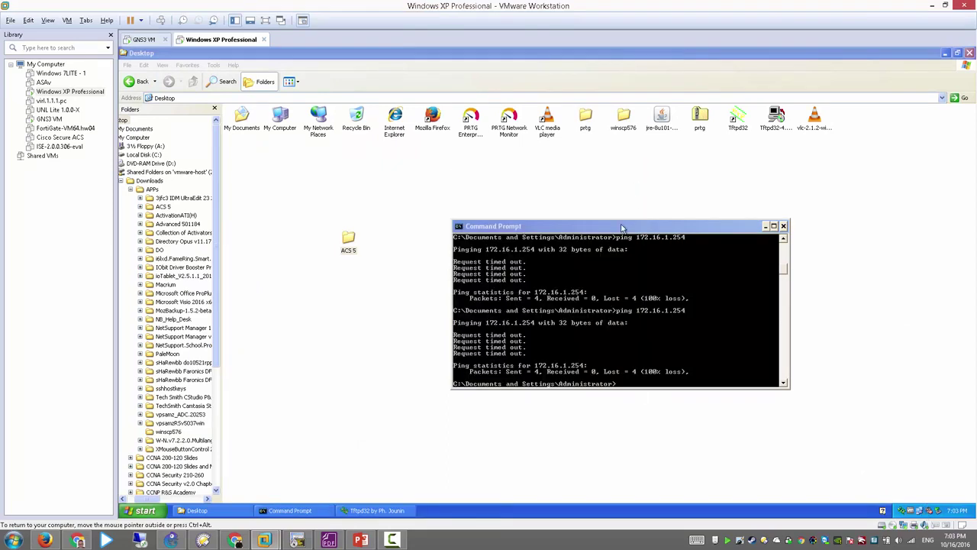
{"action": "left_click", "coordinate": [313, 541]}
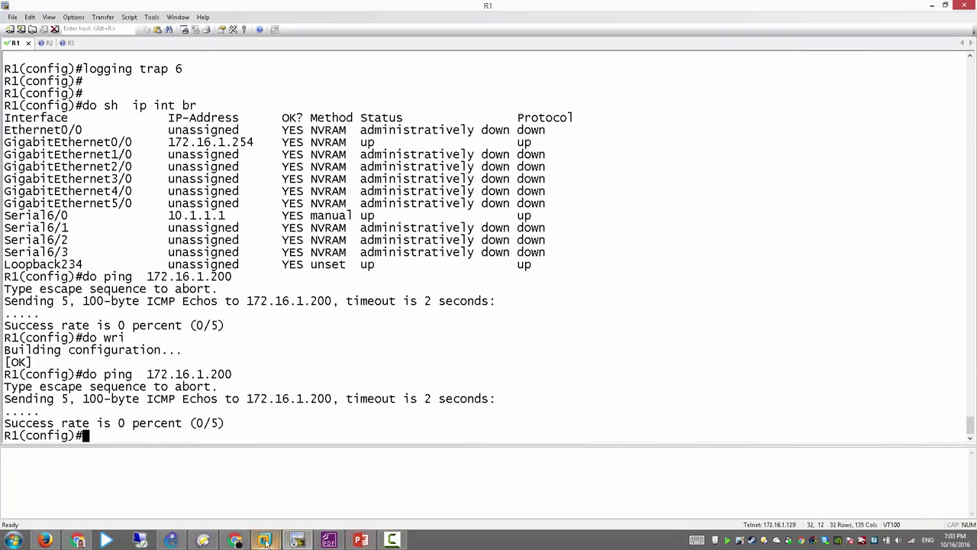
Step: Stop router R1 in the GNS3 topology
{"action": "left_click", "coordinate": [172, 541]}
{"action": "right_click", "coordinate": [263, 203]}
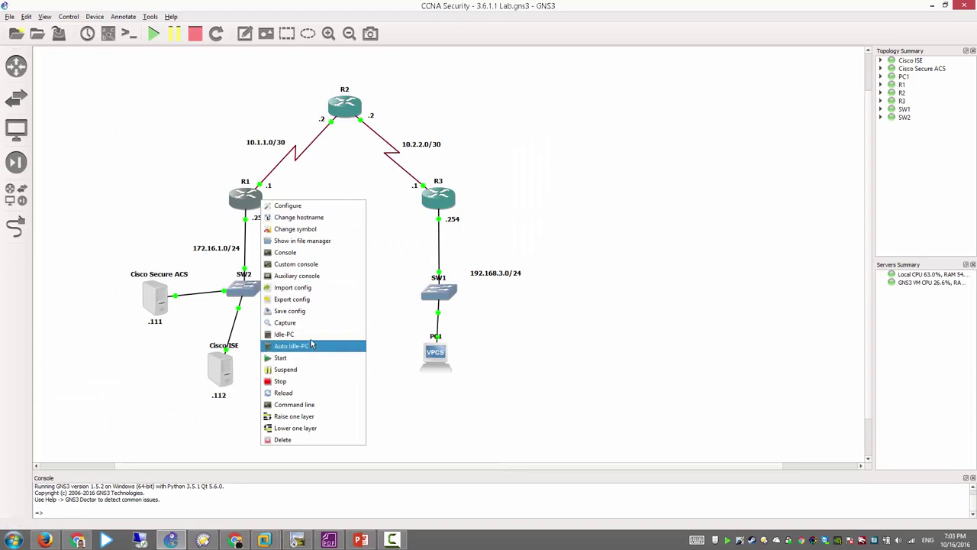
{"action": "right_click", "coordinate": [232, 197]}
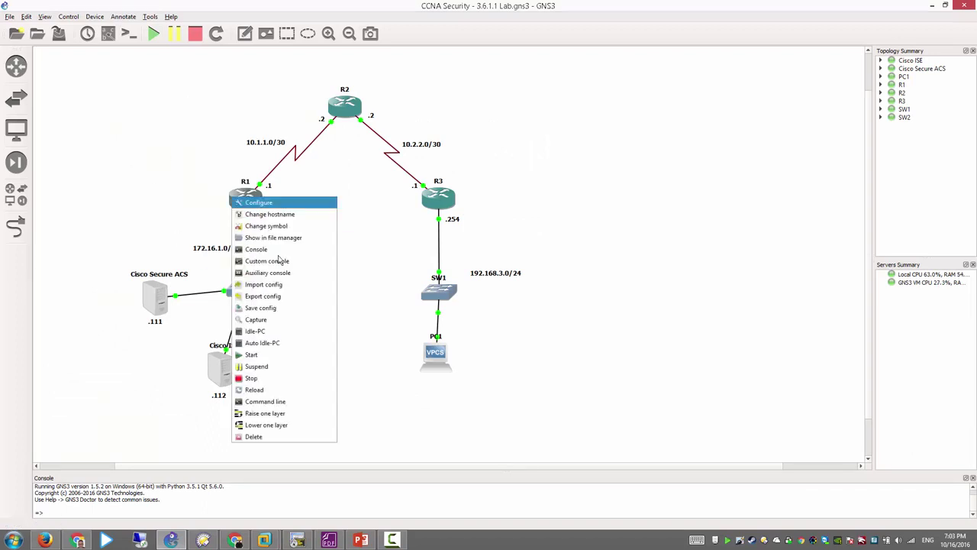
{"action": "left_click", "coordinate": [269, 378]}
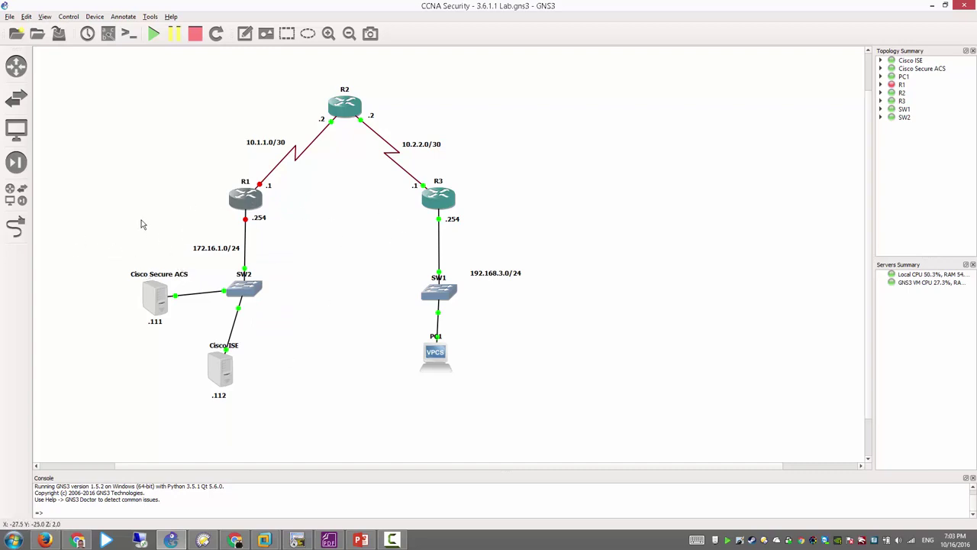
Step: Inspect the Cisco Secure ACS cloud's Ethernet NIOs, including VMnet1, and close without changes
{"action": "mouse_move", "coordinate": [160, 299]}
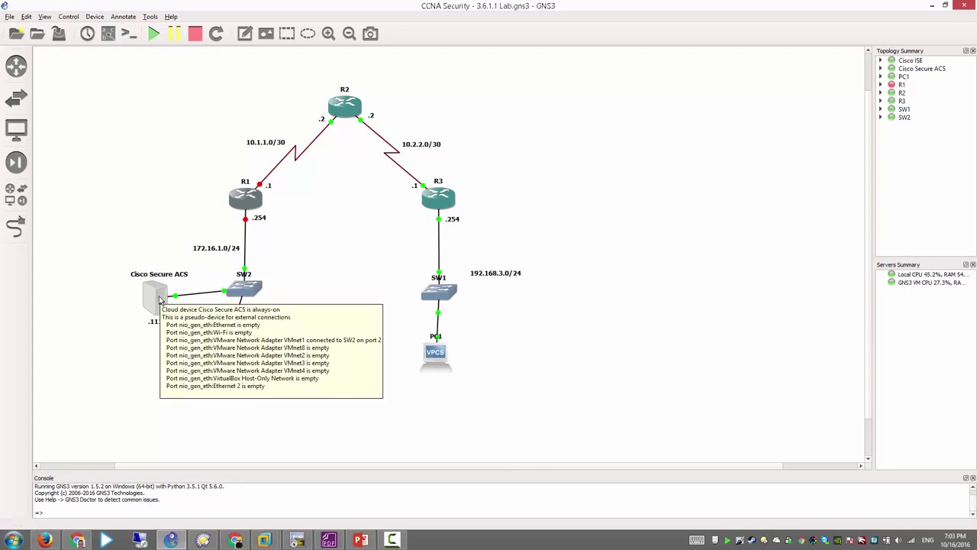
{"action": "right_click", "coordinate": [159, 300]}
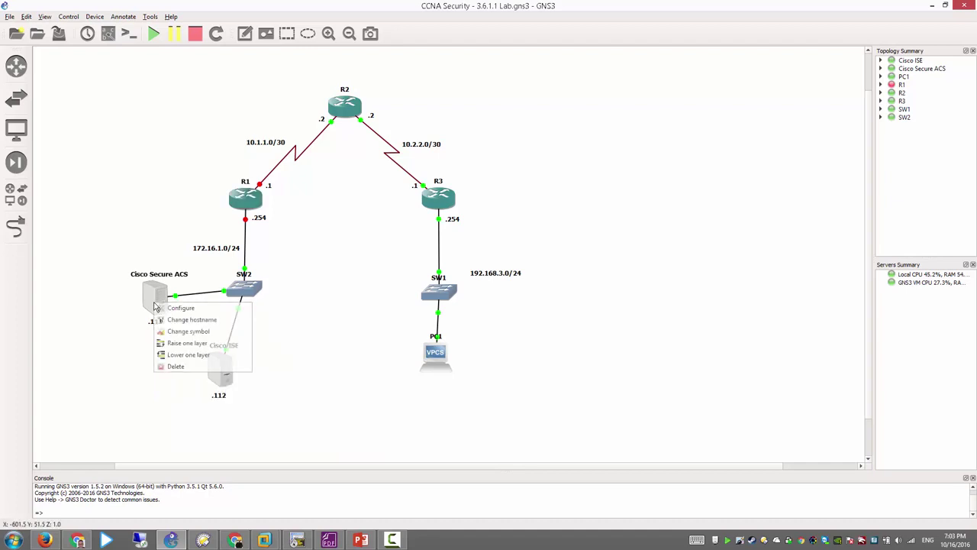
{"action": "left_click", "coordinate": [191, 307]}
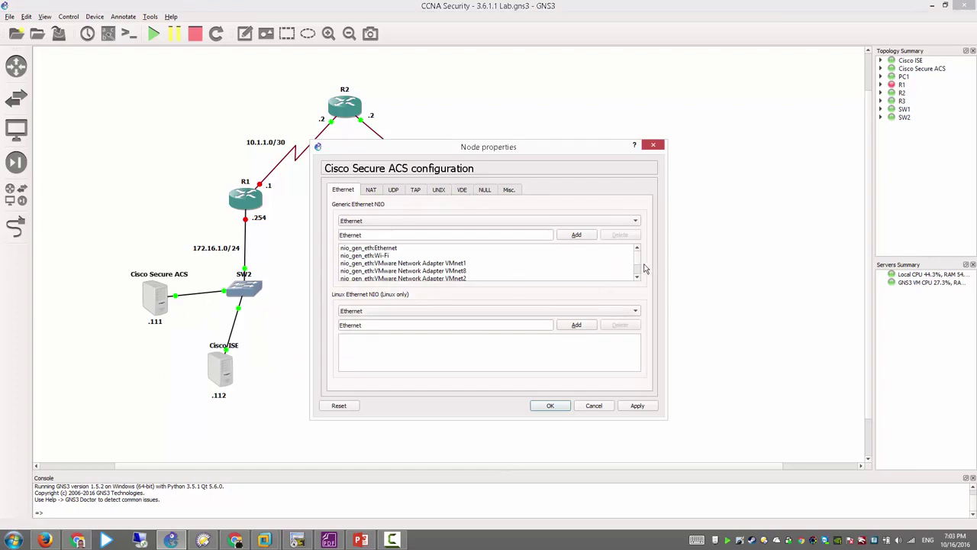
{"action": "scroll", "coordinate": [641, 271], "scroll_direction": "down", "scroll_amount": 2}
{"action": "scroll", "coordinate": [645, 263], "scroll_direction": "up", "scroll_amount": 2}
{"action": "left_click", "coordinate": [467, 263]}
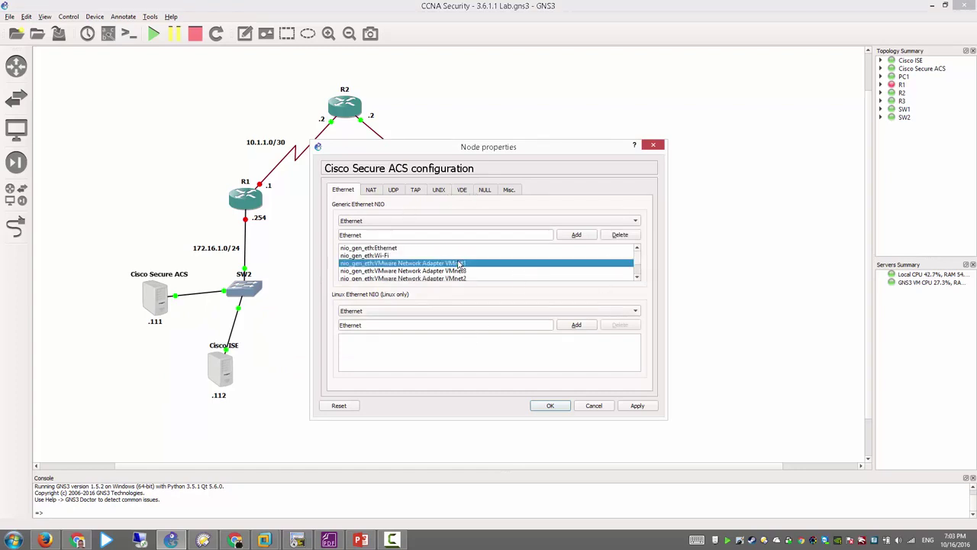
{"action": "left_click", "coordinate": [653, 145]}
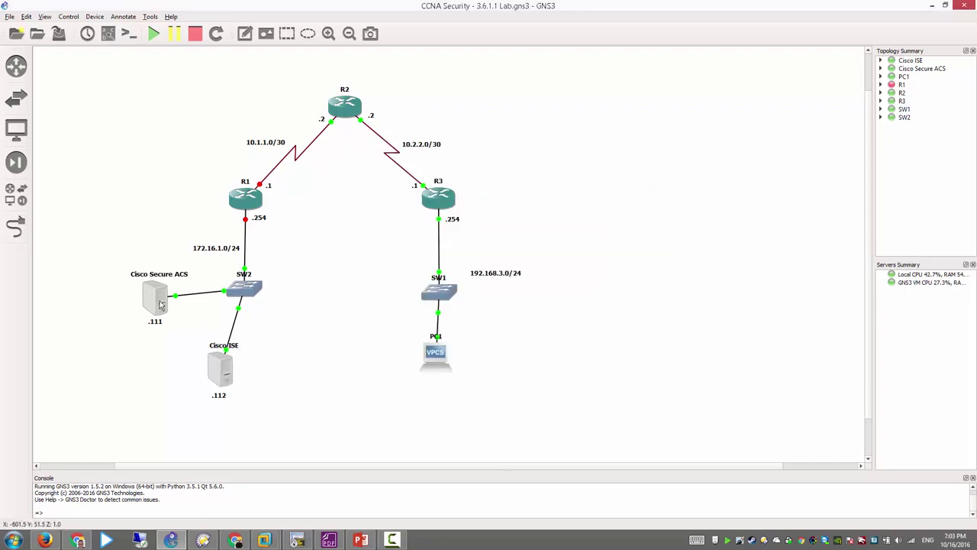
Step: Start router R1 so its links to R2 and SW2 come up
{"action": "right_click", "coordinate": [259, 200]}
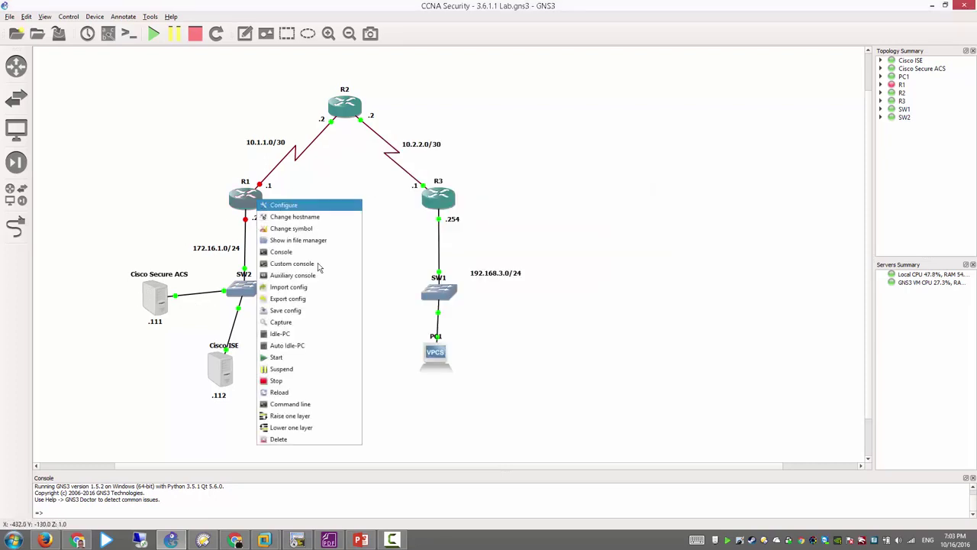
{"action": "left_click", "coordinate": [286, 357]}
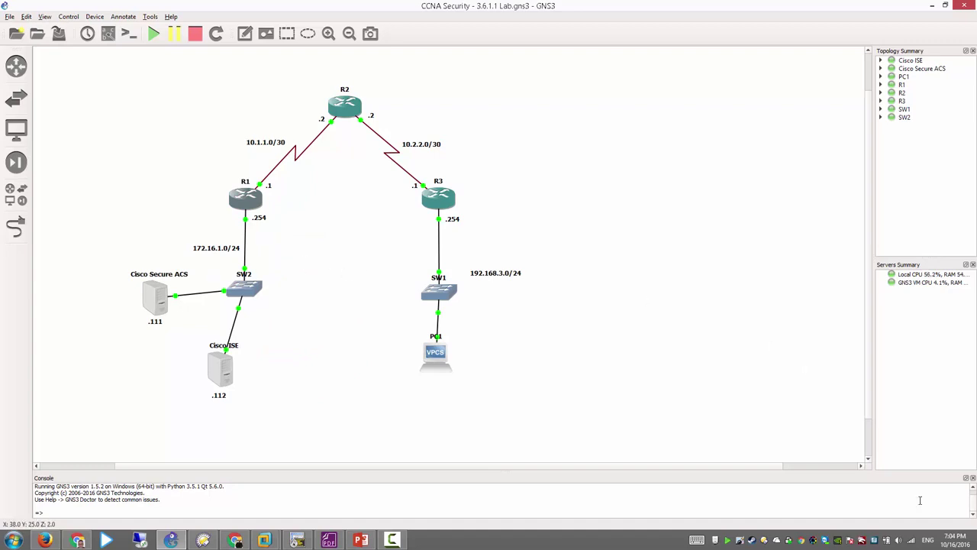
{"action": "right_click", "coordinate": [919, 540]}
{"action": "left_click", "coordinate": [564, 332]}
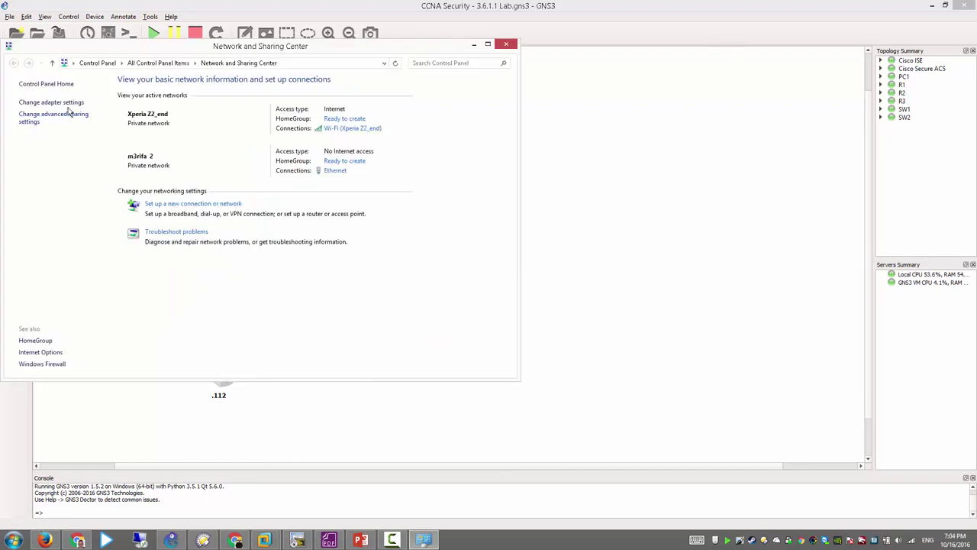
{"action": "left_click", "coordinate": [67, 103]}
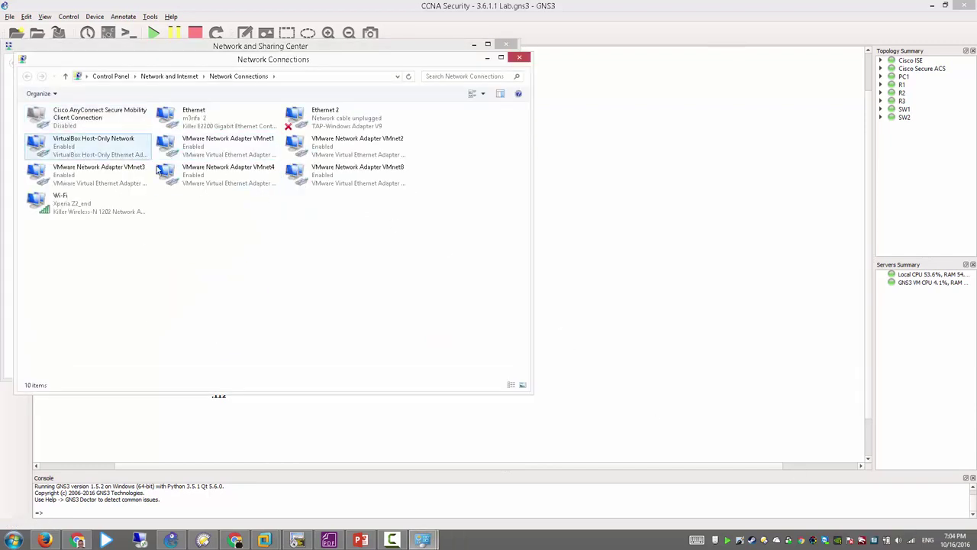
{"action": "left_click", "coordinate": [236, 150]}
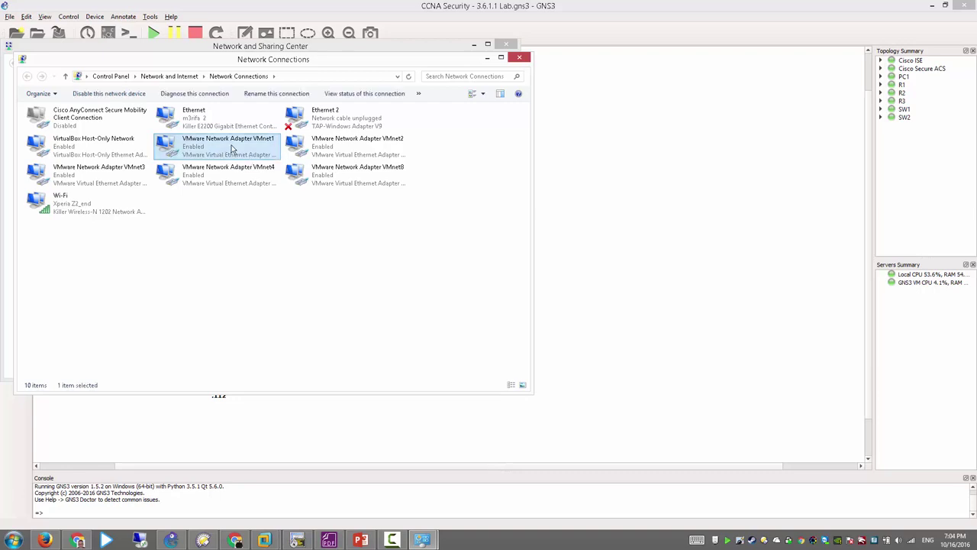
{"action": "double_click", "coordinate": [232, 149]}
{"action": "left_click", "coordinate": [436, 263]}
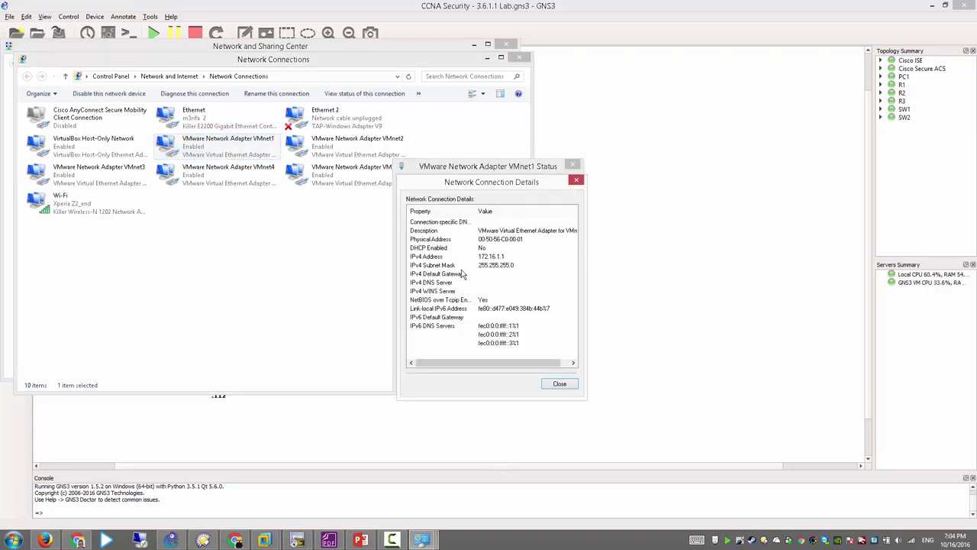
{"action": "left_click", "coordinate": [497, 259]}
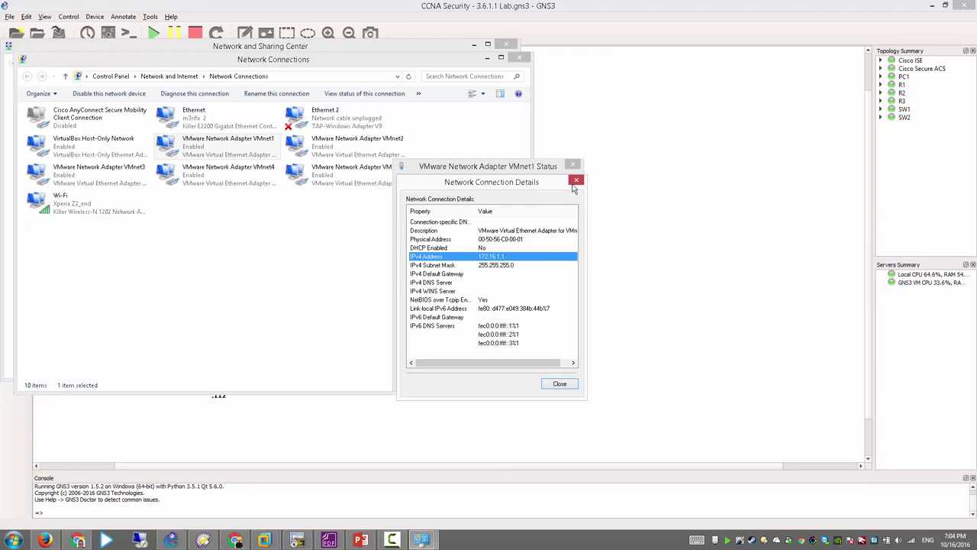
{"action": "left_click", "coordinate": [576, 181]}
{"action": "left_click", "coordinate": [576, 166]}
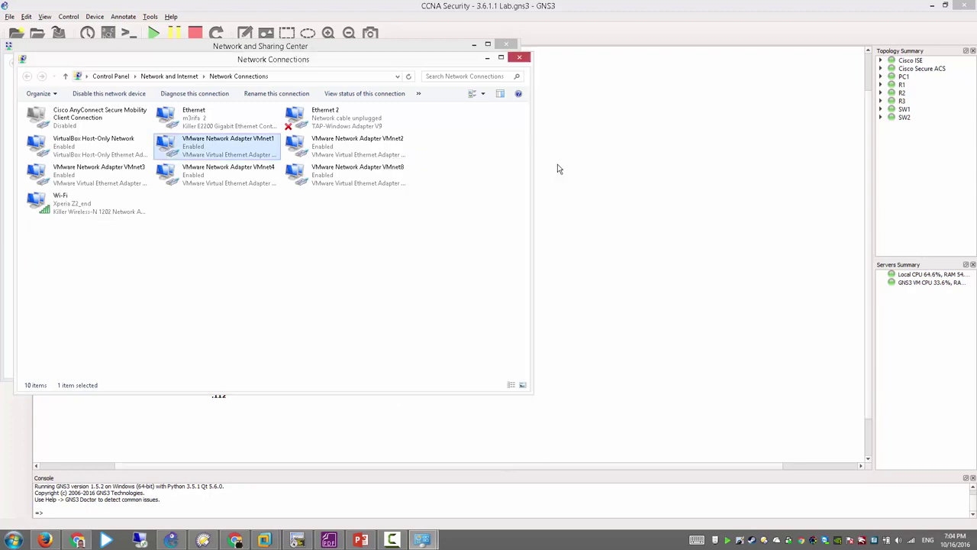
{"action": "left_click", "coordinate": [517, 59]}
Step: Close the Network and Sharing Center and nudge R1's .254 label up and right
{"action": "left_click", "coordinate": [507, 45]}
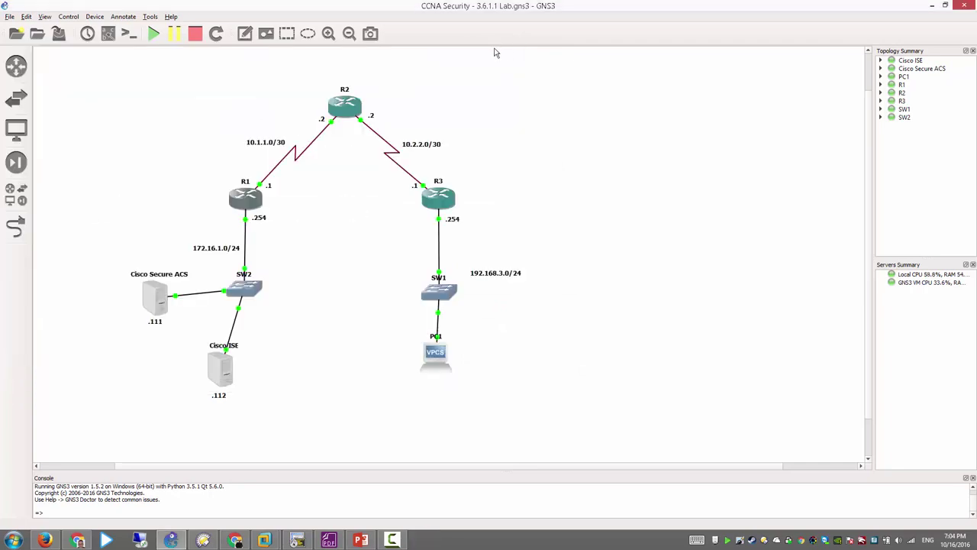
{"action": "left_click", "coordinate": [258, 220]}
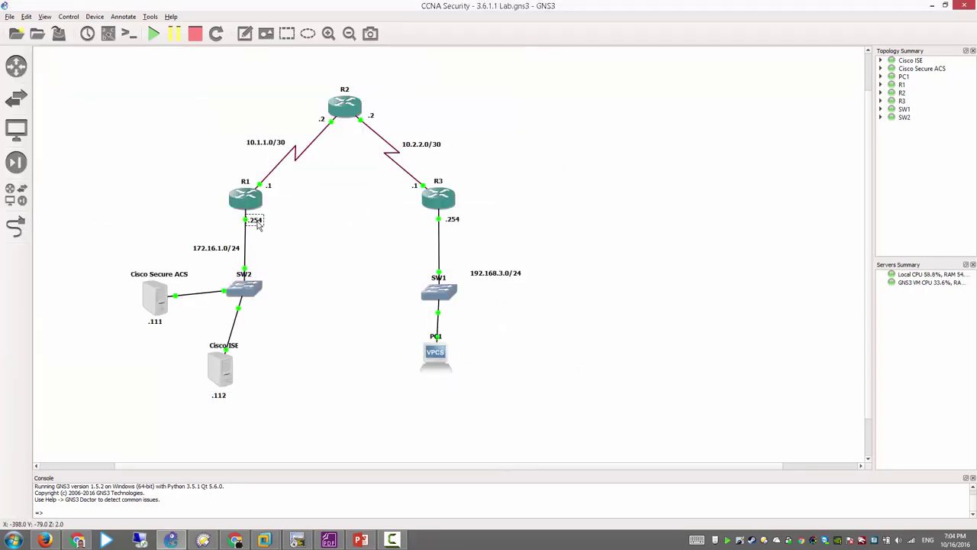
{"action": "left_click_drag", "start_coordinate": [258, 225], "coordinate": [260, 223]}
Step: Bring up the Windows XP Professional VM and focus its Command Prompt
{"action": "left_click", "coordinate": [264, 540]}
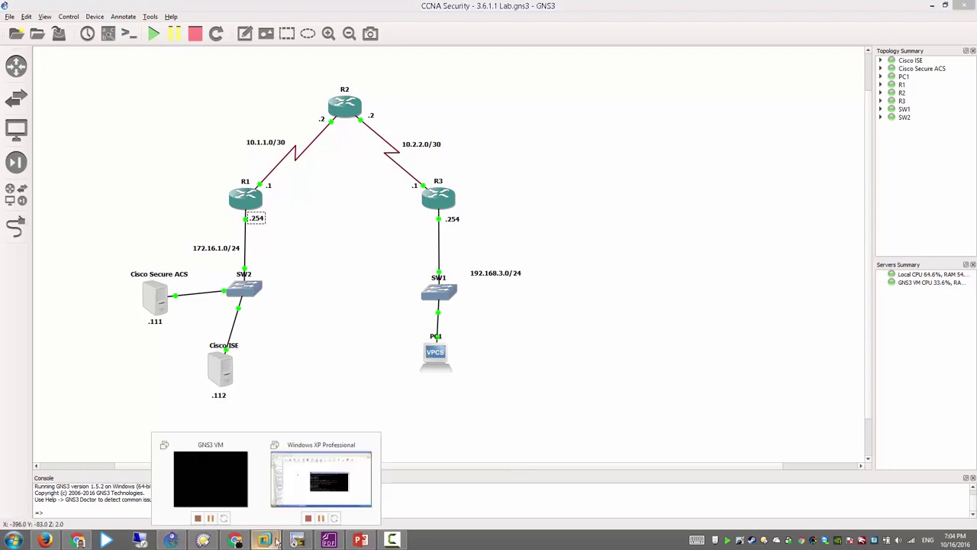
{"action": "left_click", "coordinate": [318, 488]}
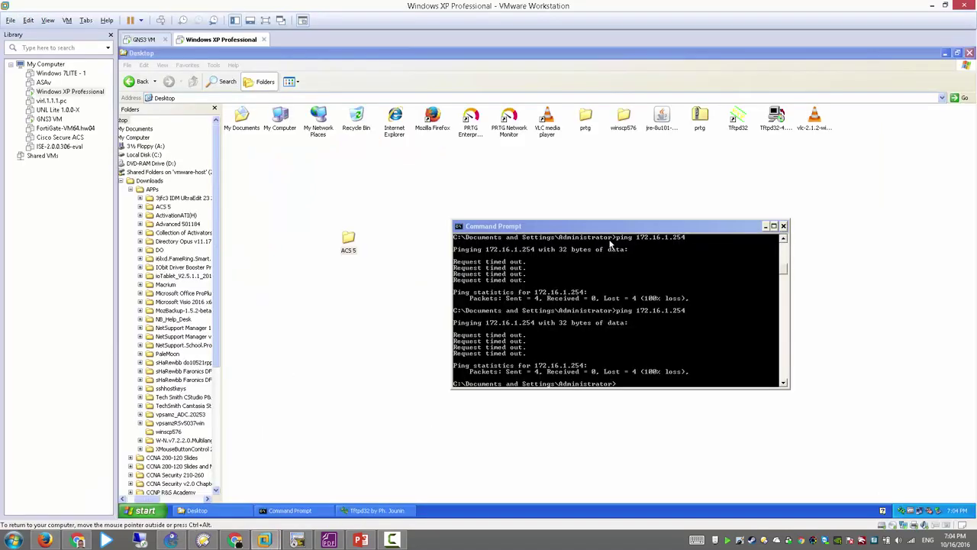
{"action": "left_click", "coordinate": [592, 300]}
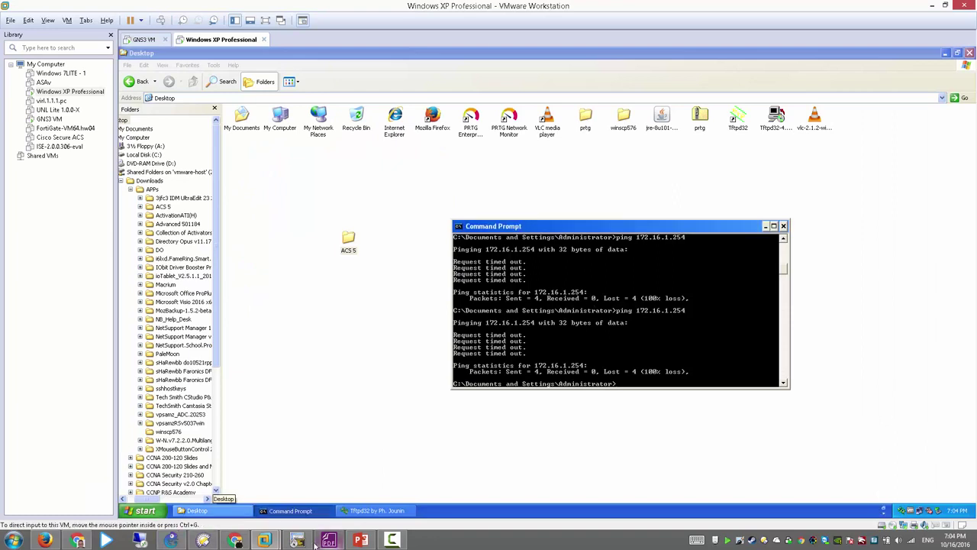
{"action": "mouse_move", "coordinate": [266, 538]}
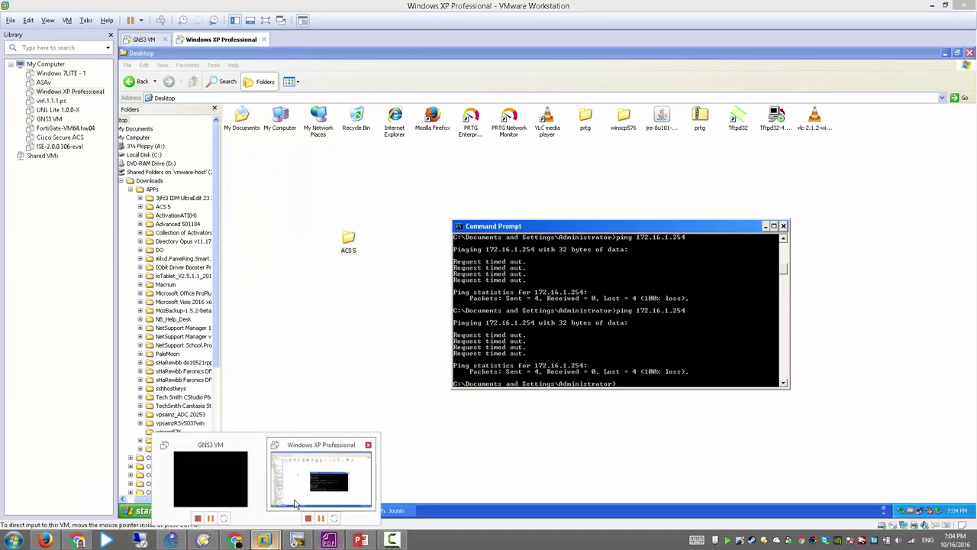
Step: Run 'ping 172.16.1.200' from R1's SecureCRT console session
{"action": "left_click", "coordinate": [309, 542]}
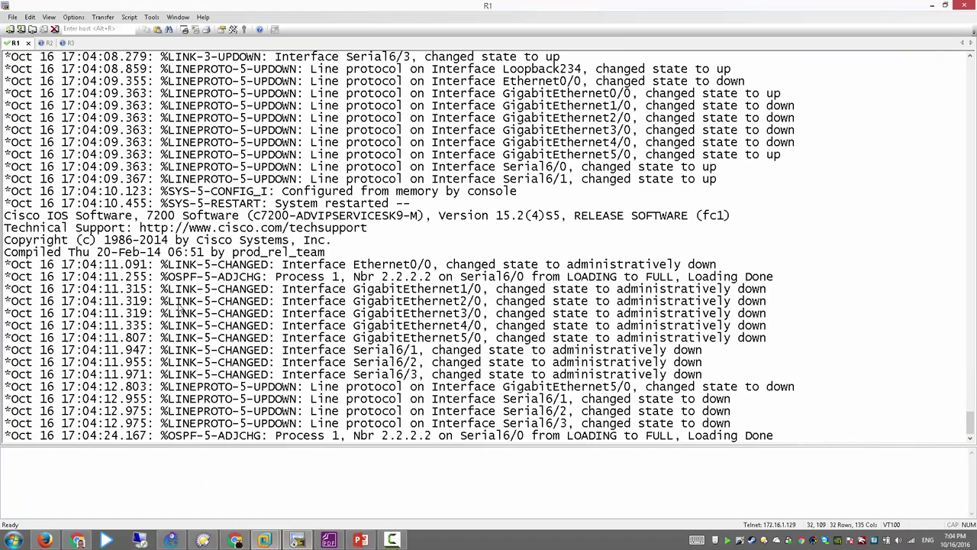
{"action": "key", "text": "Return"}
{"action": "key", "text": "Return"}
{"action": "key", "text": "Return"}
{"action": "key", "text": "Return"}
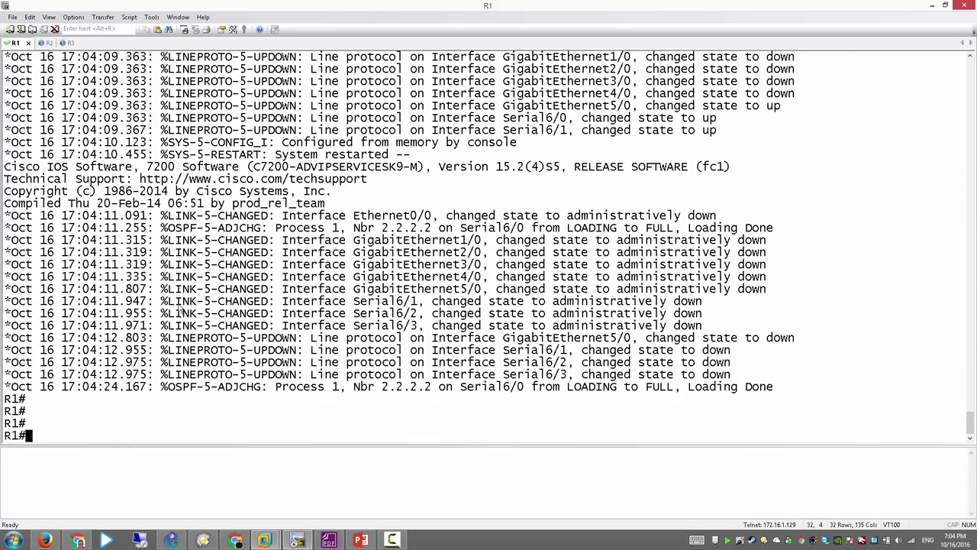
{"action": "type", "text": "ping 172.16.1.20"}
{"action": "type", "text": "00"}
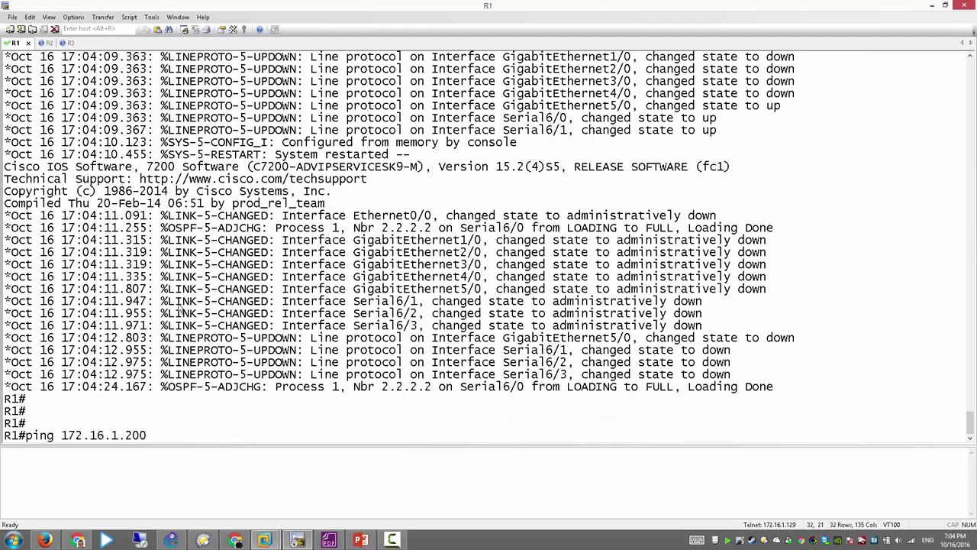
{"action": "key", "text": "Return"}
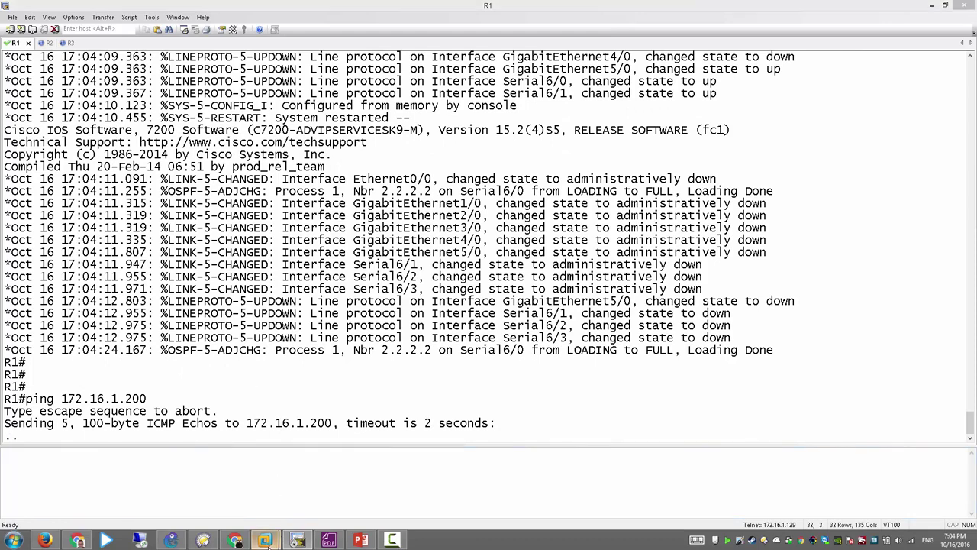
Step: Cancel the XP guest's Turn Off Computer dialog and return to R1's console
{"action": "mouse_move", "coordinate": [266, 540]}
{"action": "left_click", "coordinate": [322, 479]}
{"action": "left_click", "coordinate": [142, 508]}
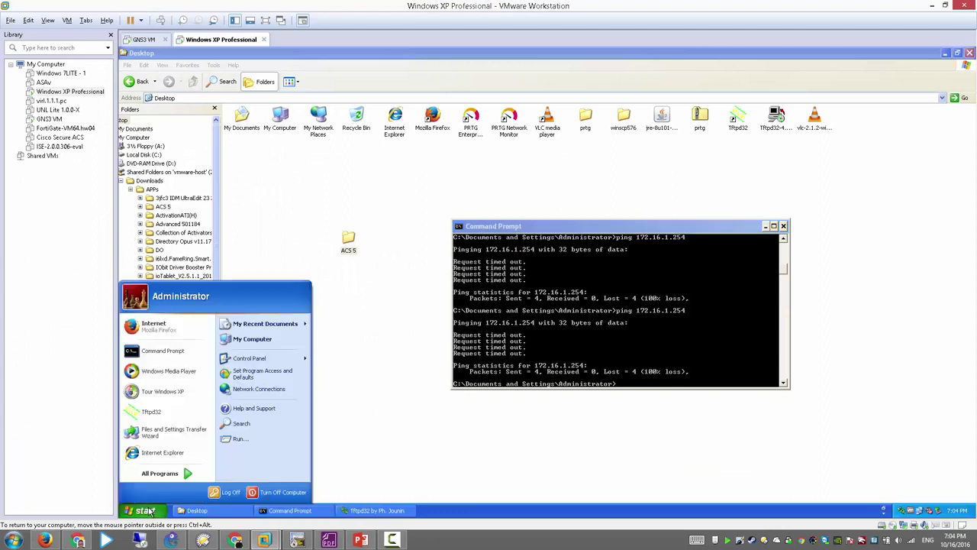
{"action": "left_click", "coordinate": [284, 493]}
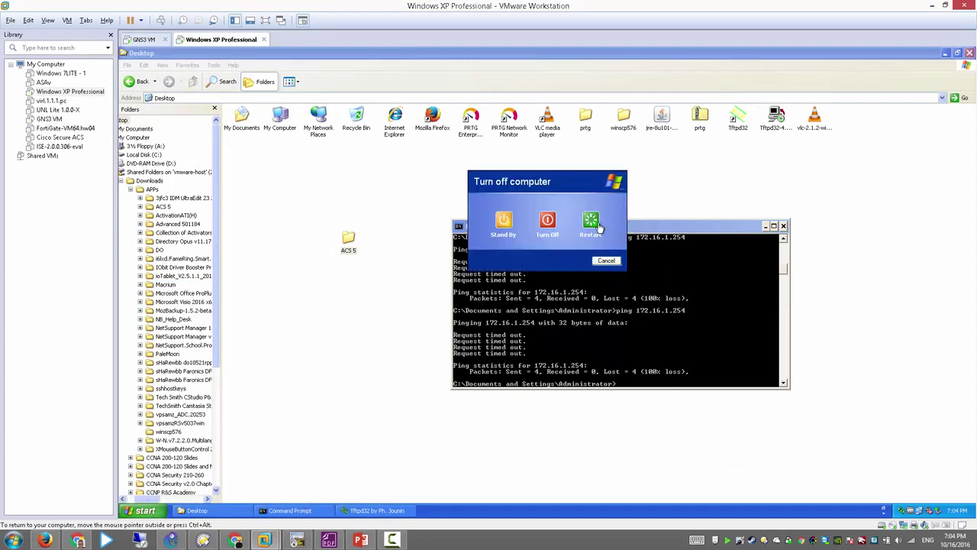
{"action": "left_click", "coordinate": [599, 226]}
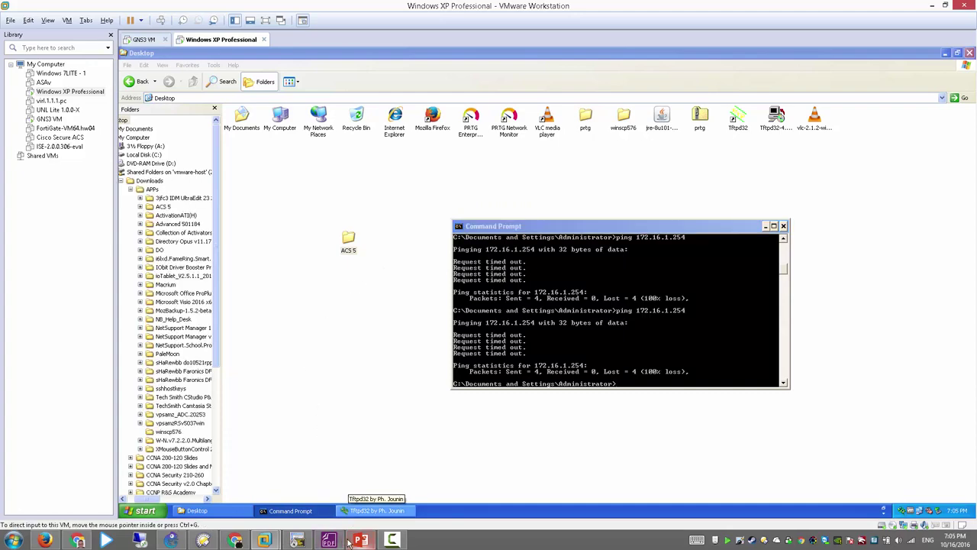
{"action": "left_click", "coordinate": [300, 540]}
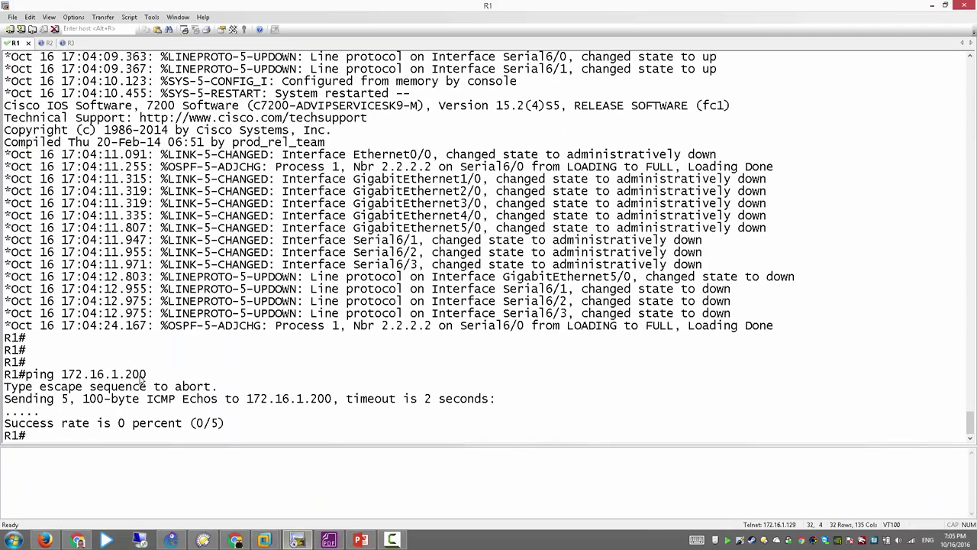
Step: Enter global configuration on R1 and create standard access list SNMP-ACL
{"action": "key", "text": "Return"}
{"action": "key", "text": "Return"}
{"action": "key", "text": "Return"}
{"action": "type", "text": "conf t"}
{"action": "key", "text": "Return"}
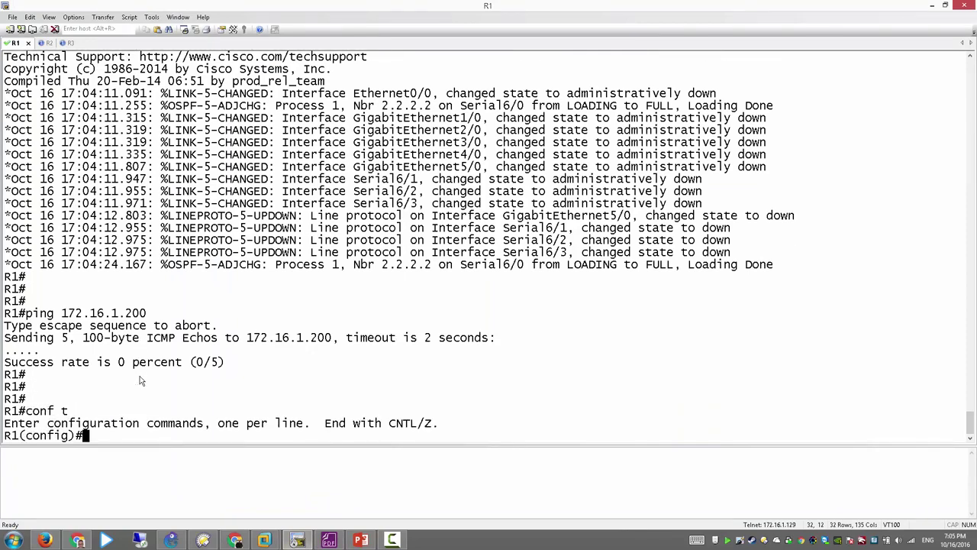
{"action": "type", "text": "ip acc"}
{"action": "key", "text": "Tab"}
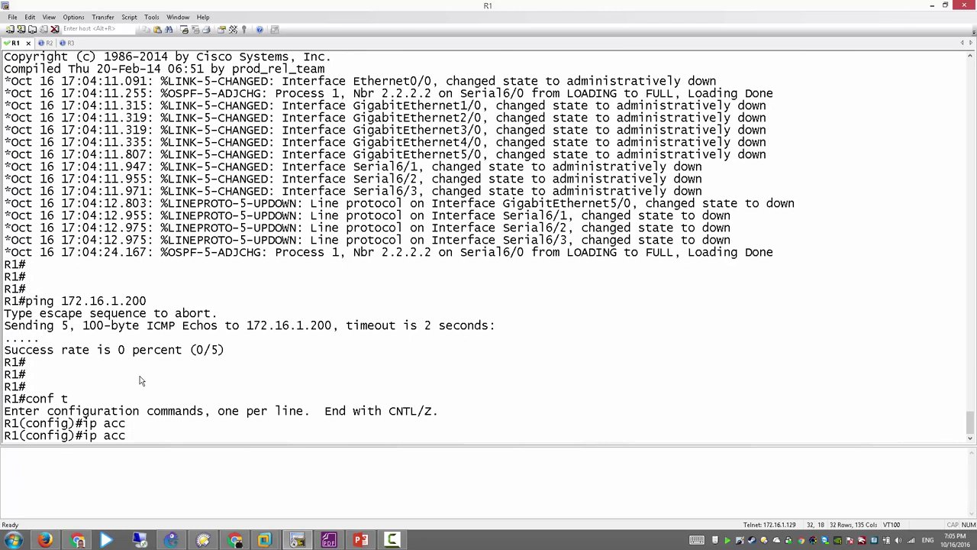
{"action": "type", "text": "es"}
{"action": "key", "text": "Tab"}
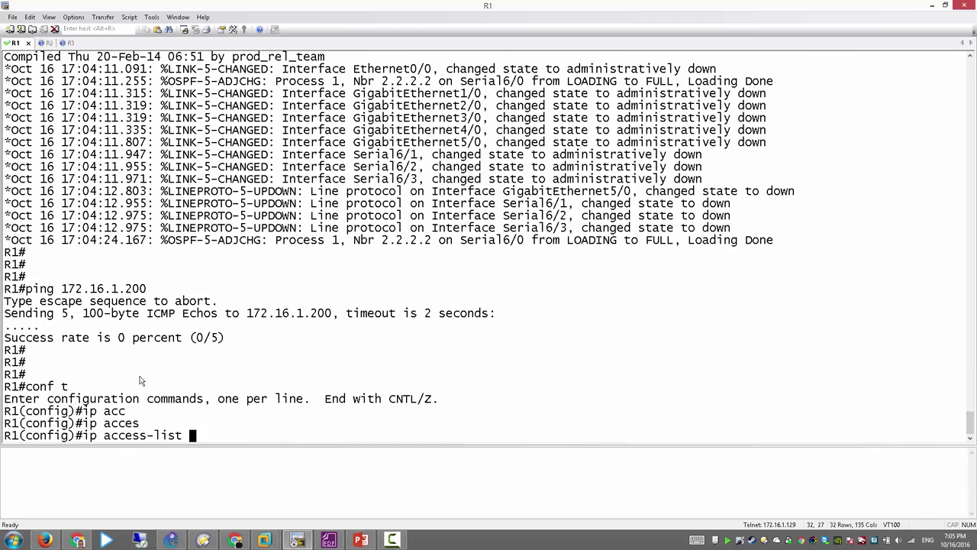
{"action": "type", "text": "sta"}
{"action": "key", "text": "Tab"}
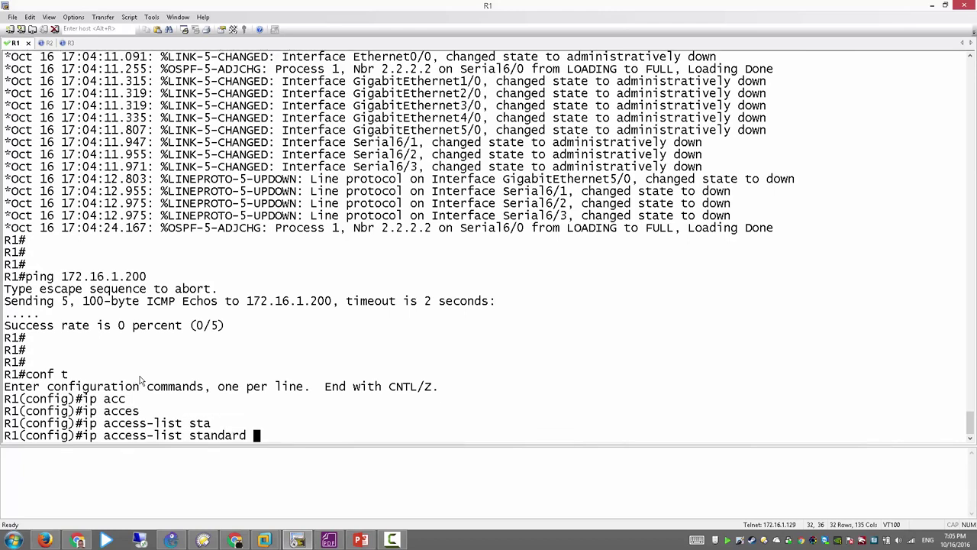
{"action": "type", "text": "SNMP-ACL"}
{"action": "key", "text": "Return"}
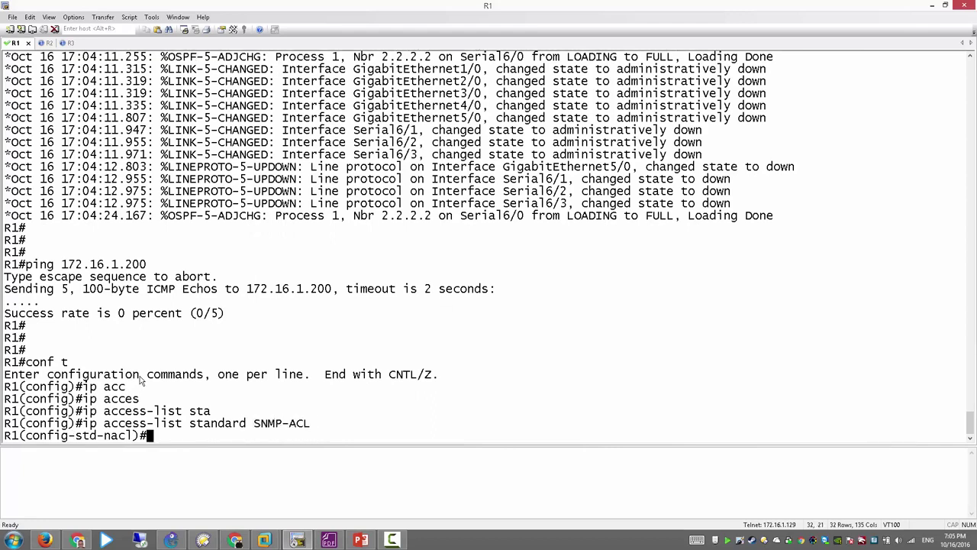
Step: Add 'permit host 172.16.1.200' to SNMP-ACL and exit the list
{"action": "type", "text": "perm"}
{"action": "key", "text": "Tab"}
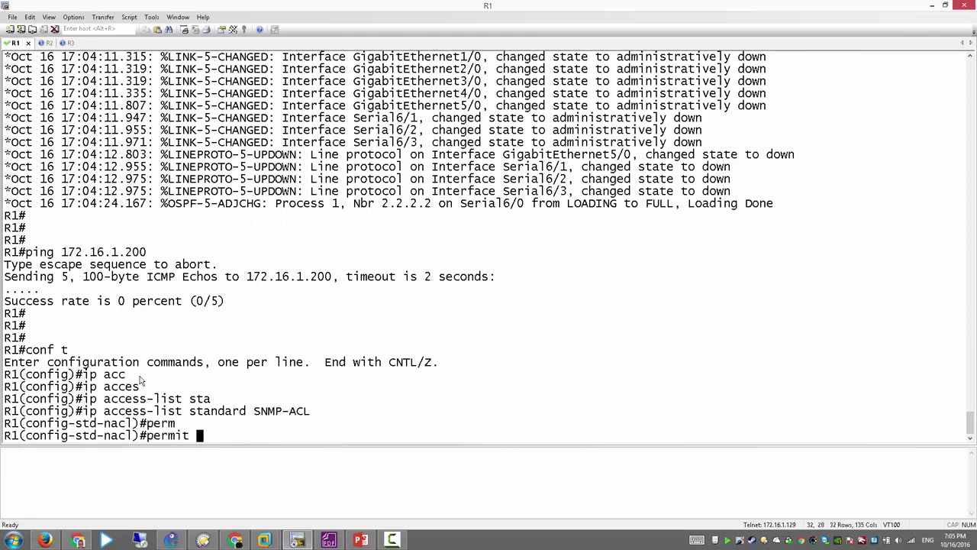
{"action": "type", "text": "hos"}
{"action": "key", "text": "Tab"}
{"action": "type", "text": "17"}
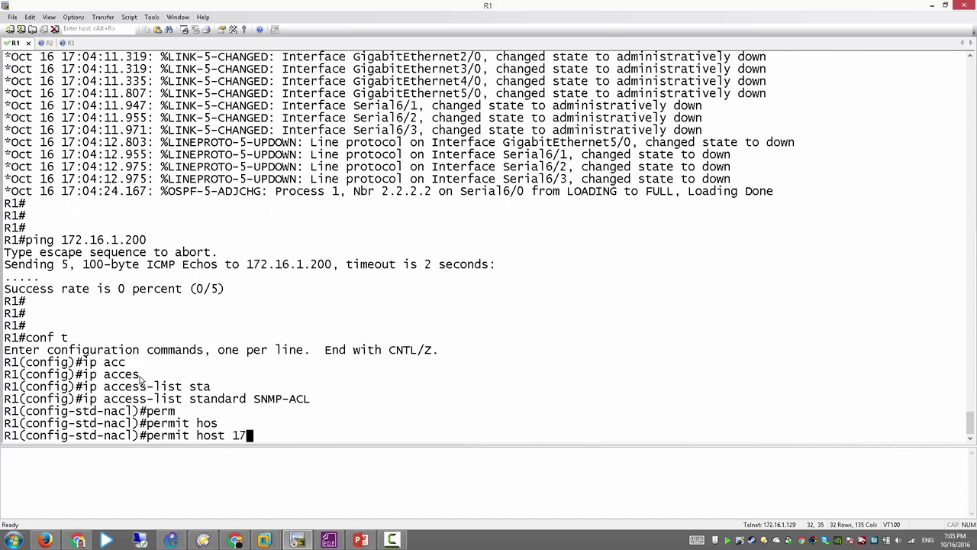
{"action": "type", "text": "2.16.1.200"}
{"action": "key", "text": "Return"}
{"action": "type", "text": "exi"}
{"action": "key", "text": "Return"}
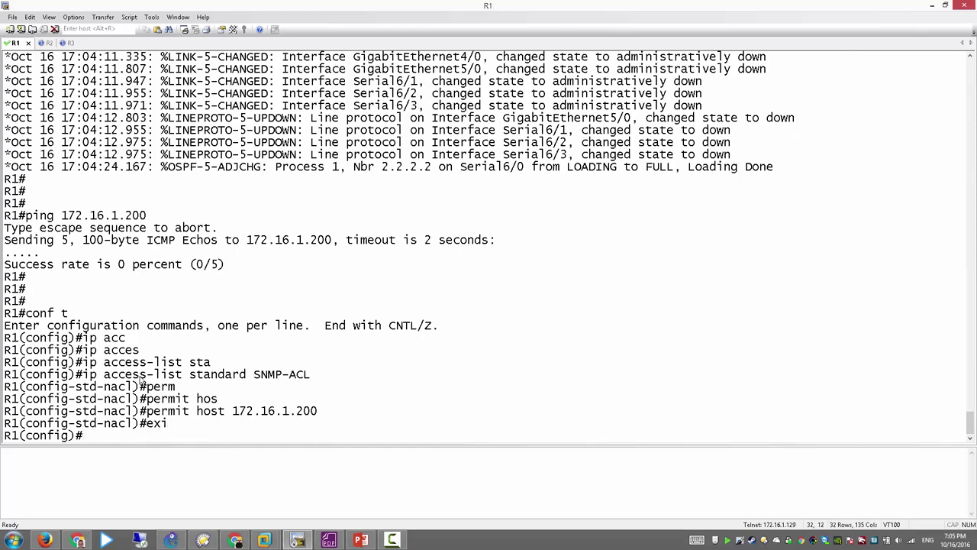
{"action": "key", "text": "Return"}
{"action": "key", "text": "Return"}
Step: Begin 'snmp-server view admin-view ?' to list its options, then show the SNMPv3 slide
{"action": "type", "text": "snmp "}
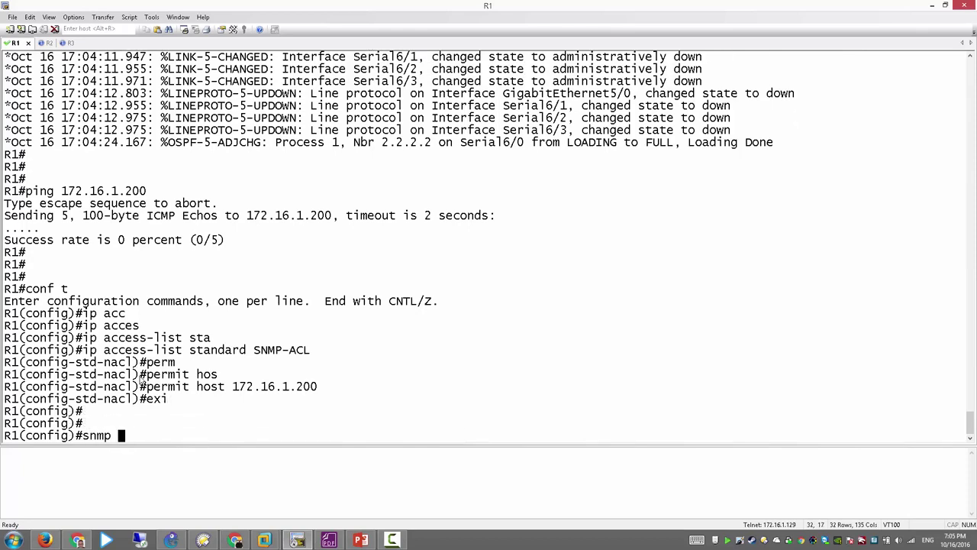
{"action": "type", "text": "ser"}
{"action": "key", "text": "Tab"}
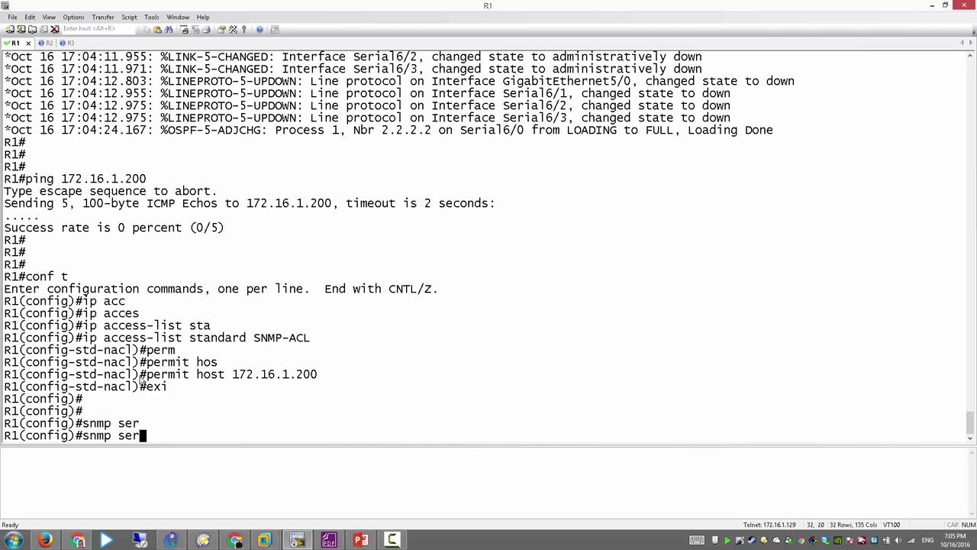
{"action": "key", "text": "BackSpace"}
{"action": "key", "text": "BackSpace"}
{"action": "key", "text": "BackSpace"}
{"action": "key", "text": "BackSpace"}
{"action": "type", "text": "-s"}
{"action": "key", "text": "Tab"}
{"action": "type", "text": "vi"}
{"action": "key", "text": "Tab"}
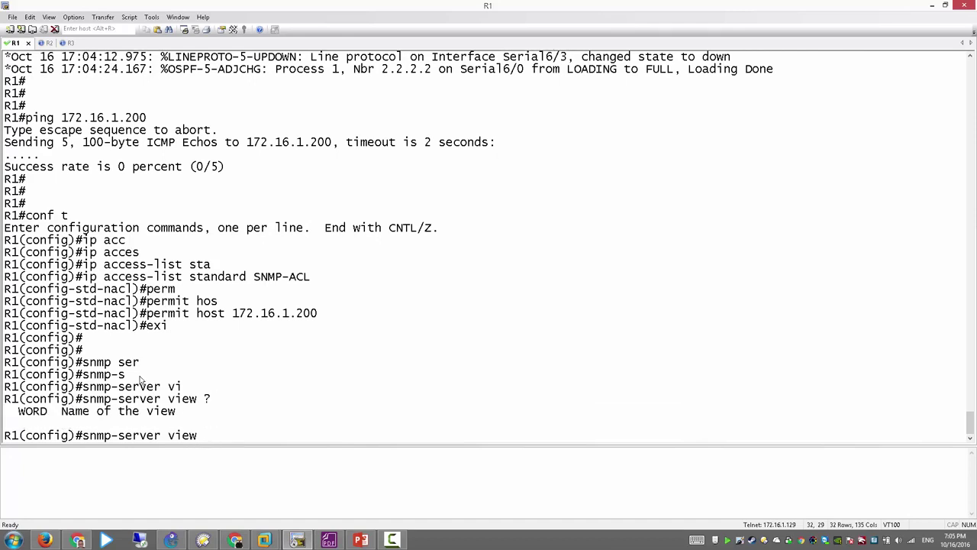
{"action": "type", "text": "admin-view ?"}
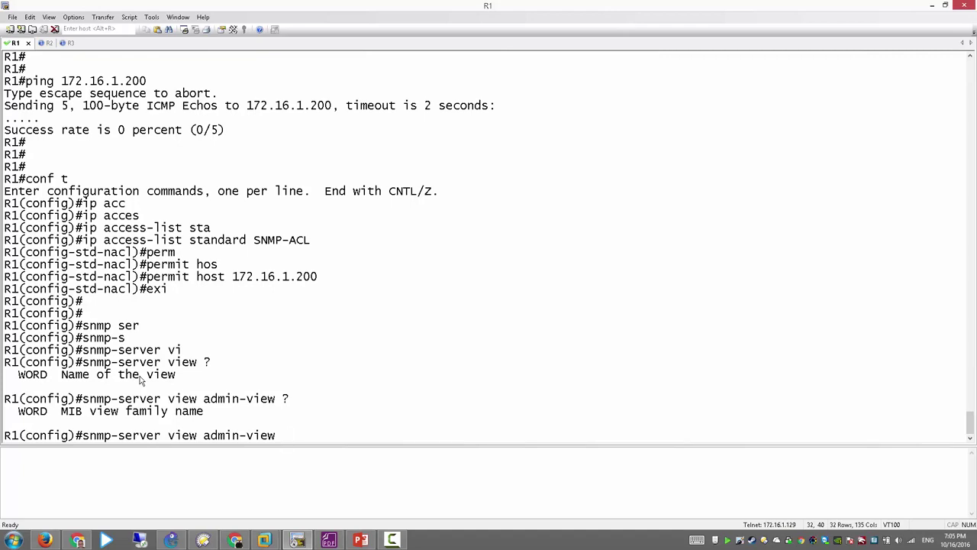
{"action": "key", "text": "alt+Tab"}
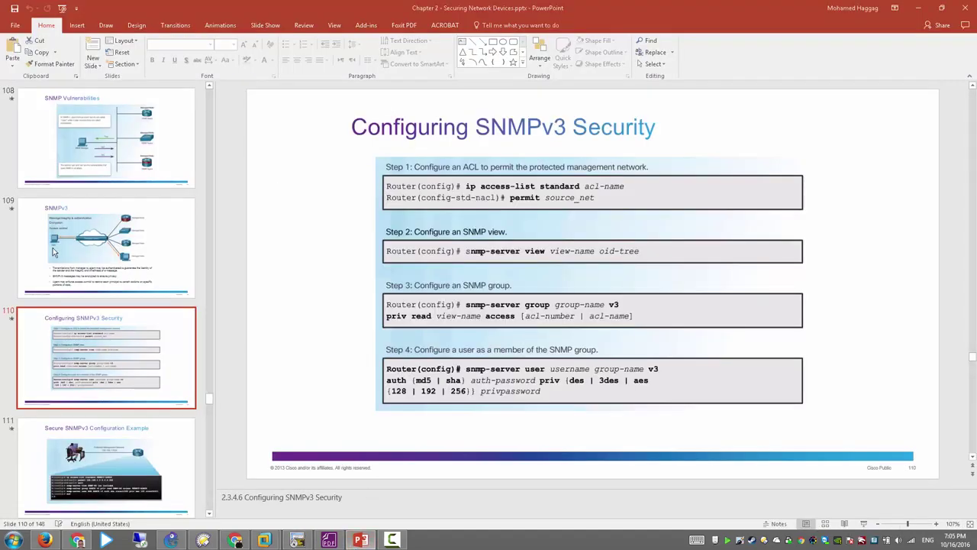
Step: Display slide 106 with the Cisco MIB hierarchy, then return to R1's terminal
{"action": "scroll", "coordinate": [123, 244], "scroll_direction": "up", "scroll_amount": 5}
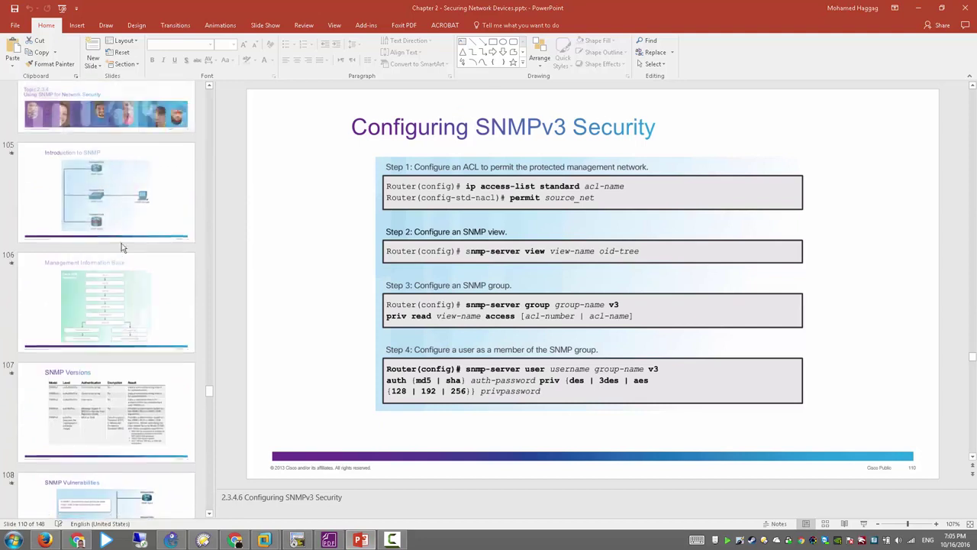
{"action": "left_click", "coordinate": [118, 292]}
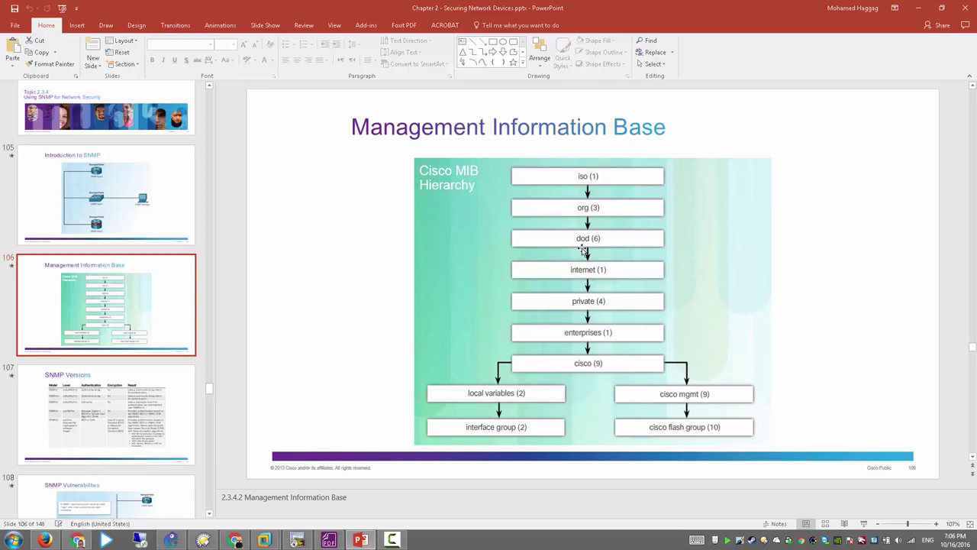
{"action": "key", "text": "alt+Tab"}
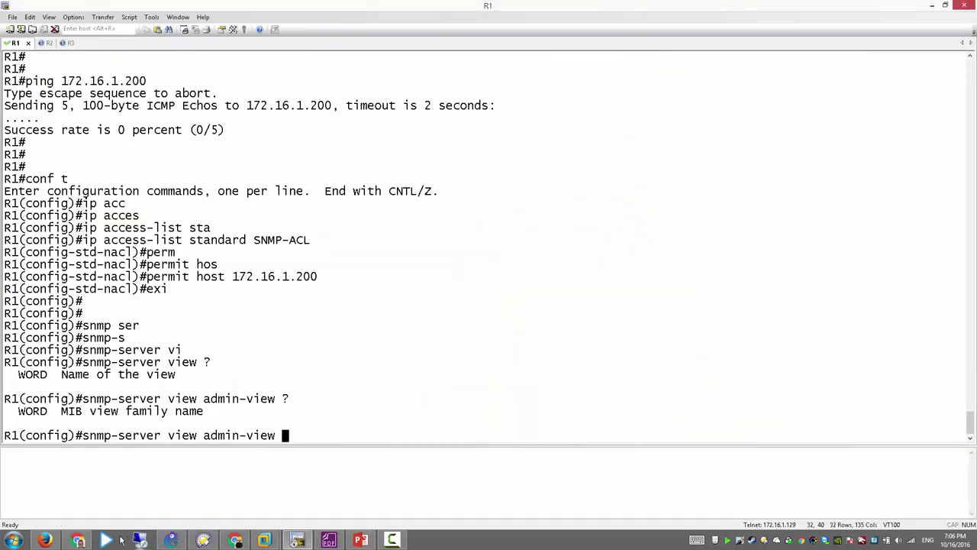
Step: Search 'cisco mib browser' and open the MIB Locator's SNMP Object Navigator
{"action": "left_click", "coordinate": [87, 542]}
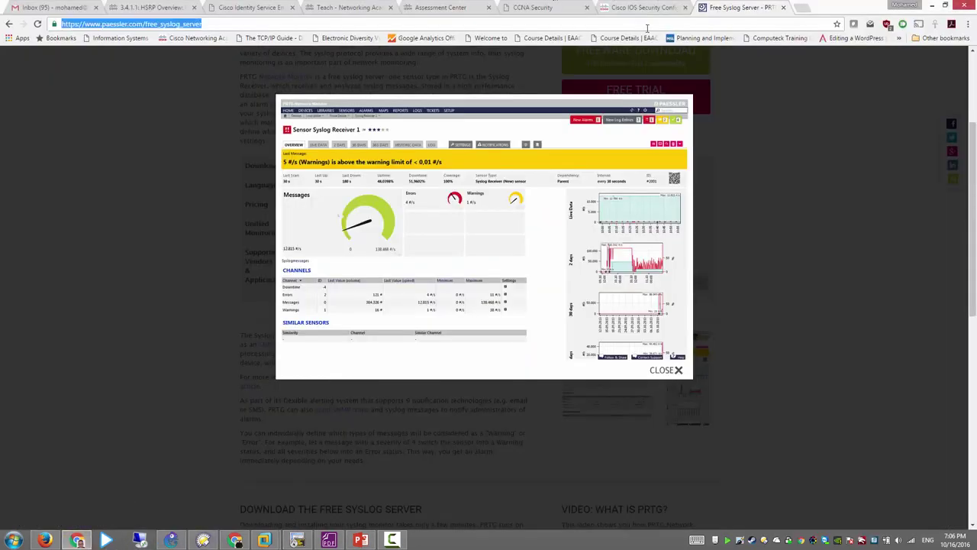
{"action": "type", "text": "cisco "}
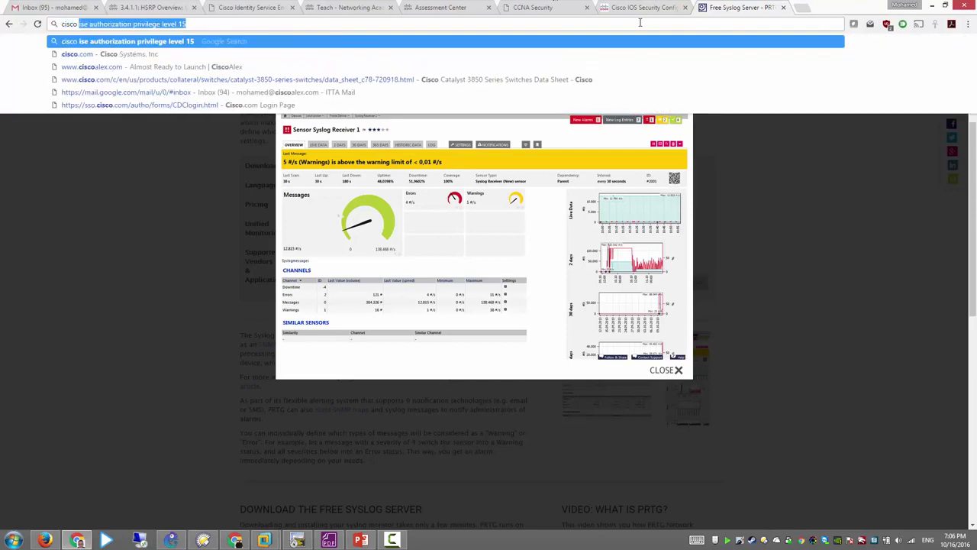
{"action": "type", "text": "mib"}
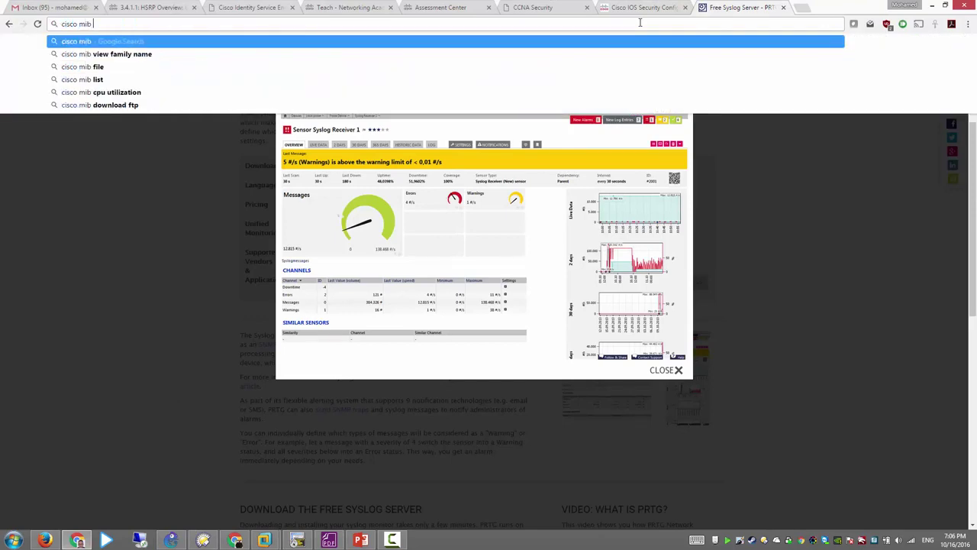
{"action": "key", "text": "Down"}
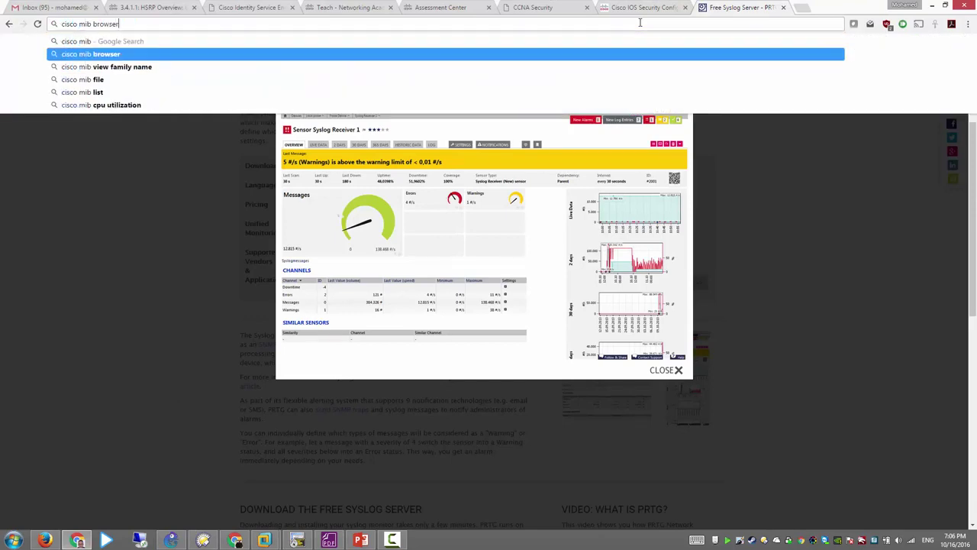
{"action": "key", "text": "Return"}
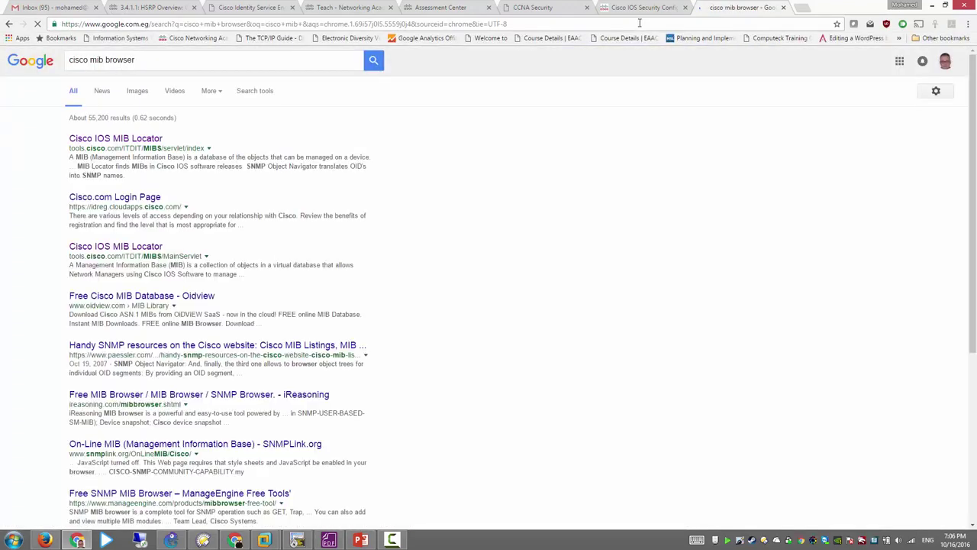
{"action": "left_click", "coordinate": [110, 142]}
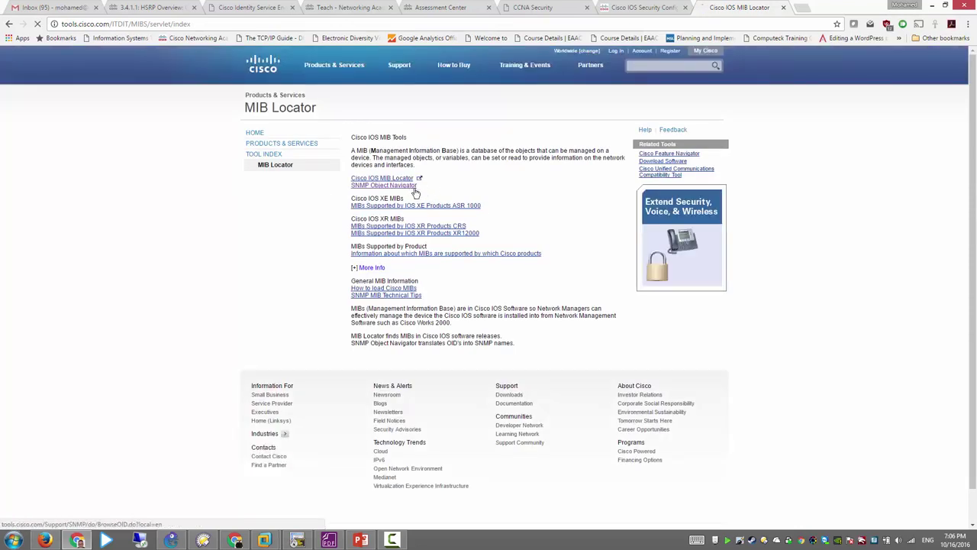
{"action": "left_click", "coordinate": [410, 187]}
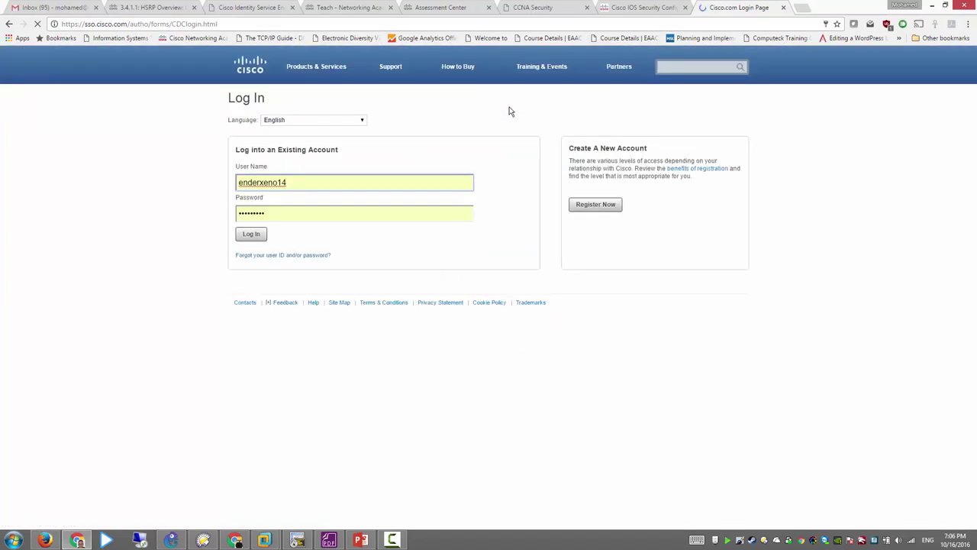
Step: Sign in to the Cisco account and open Browse The Object Tree
{"action": "left_click", "coordinate": [264, 236]}
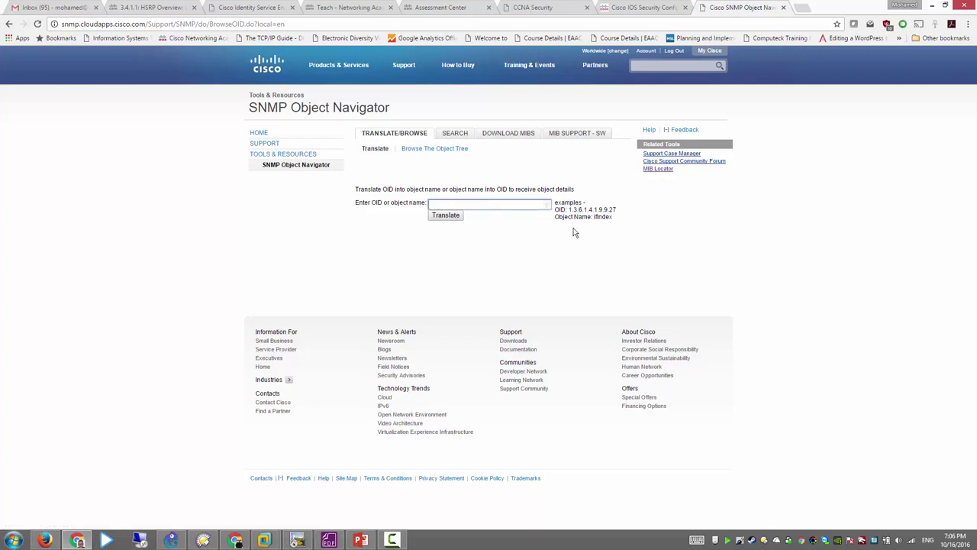
{"action": "left_click_drag", "start_coordinate": [570, 212], "coordinate": [617, 207]}
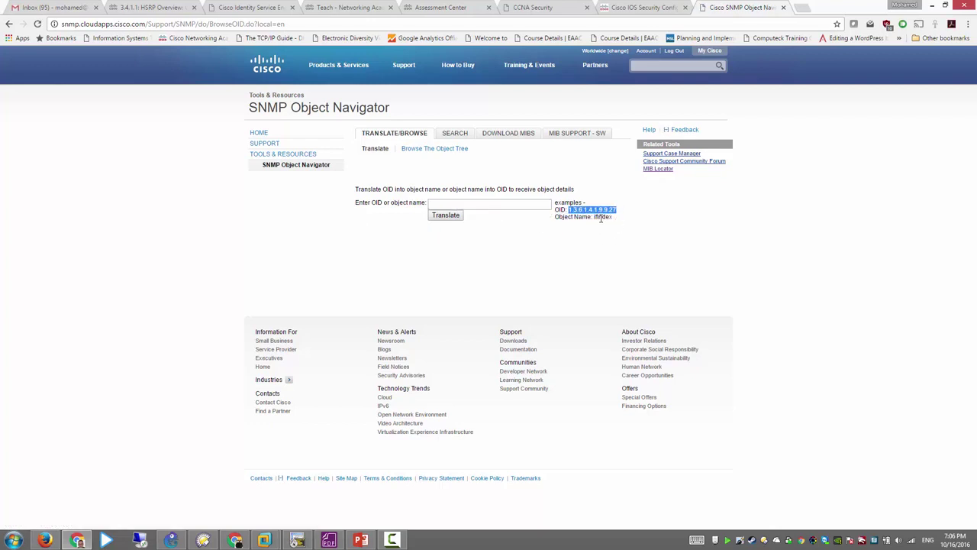
{"action": "double_click", "coordinate": [604, 218]}
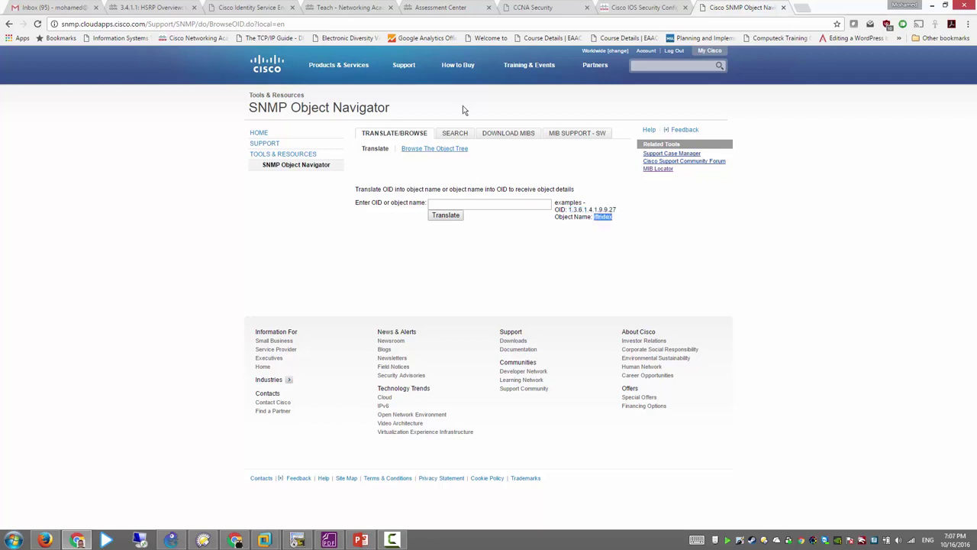
{"action": "left_click", "coordinate": [436, 149]}
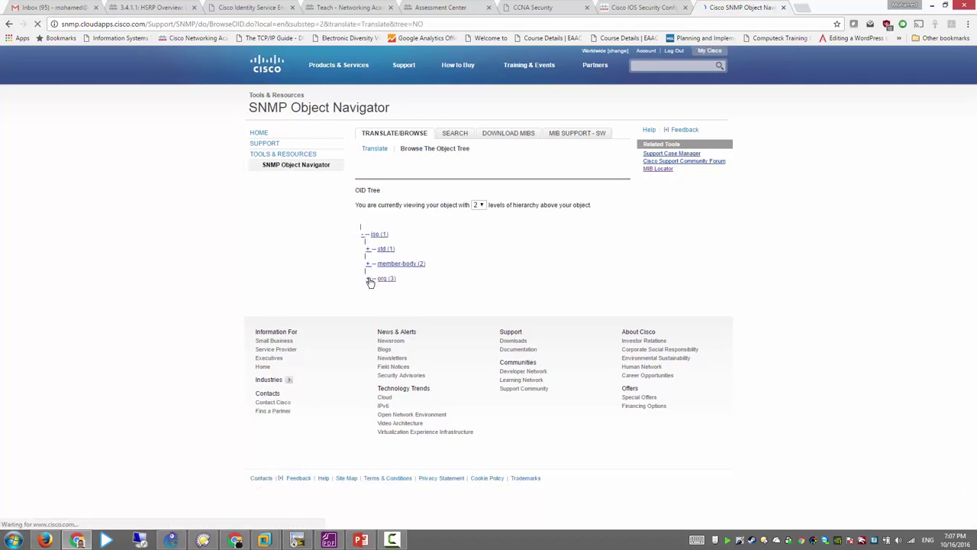
Step: Expand the OID tree through org (3), dod (6), internet (1), private (4) and enterprises (1)
{"action": "left_click", "coordinate": [368, 278]}
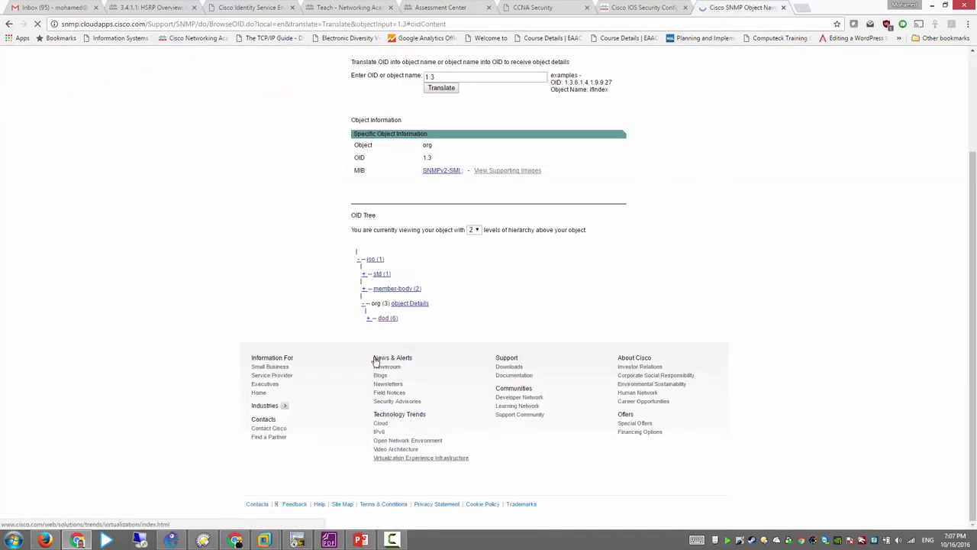
{"action": "left_click", "coordinate": [368, 311]}
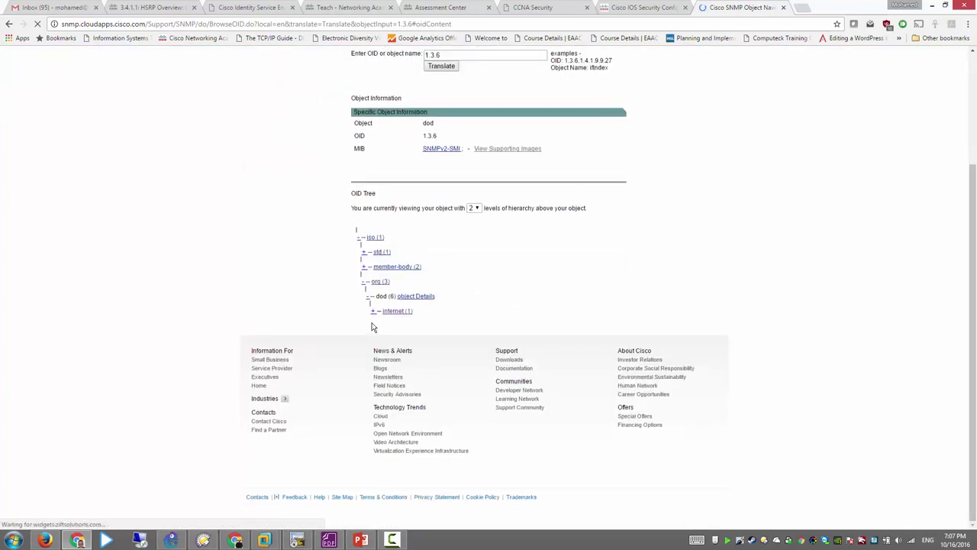
{"action": "left_click", "coordinate": [373, 313]}
{"action": "key", "text": "alt+Tab"}
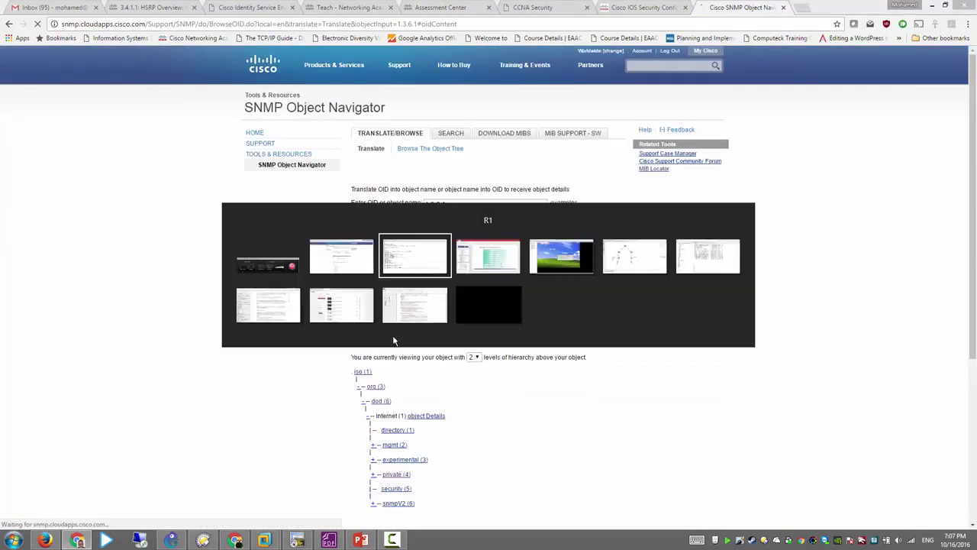
{"action": "key", "text": "alt+Tab"}
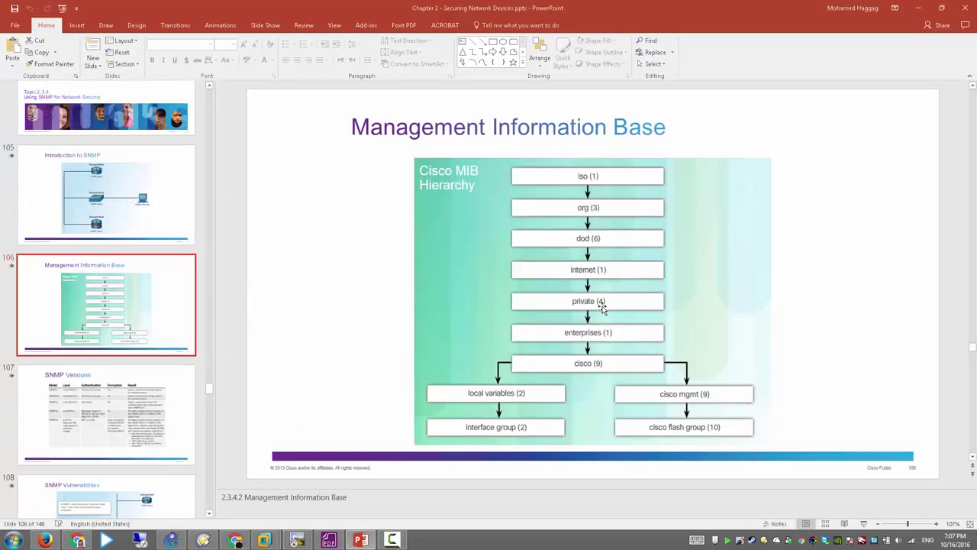
{"action": "key", "text": "alt+Tab"}
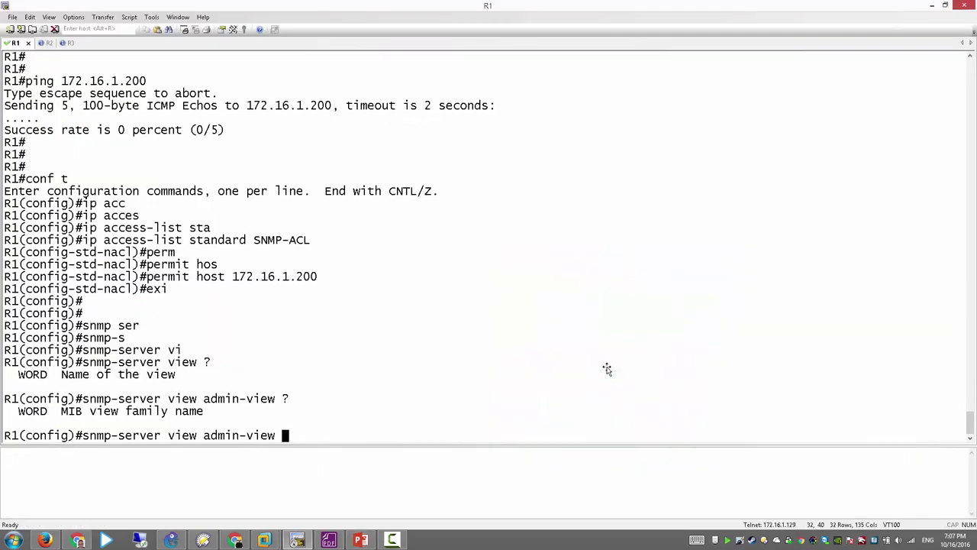
{"action": "left_click", "coordinate": [77, 540]}
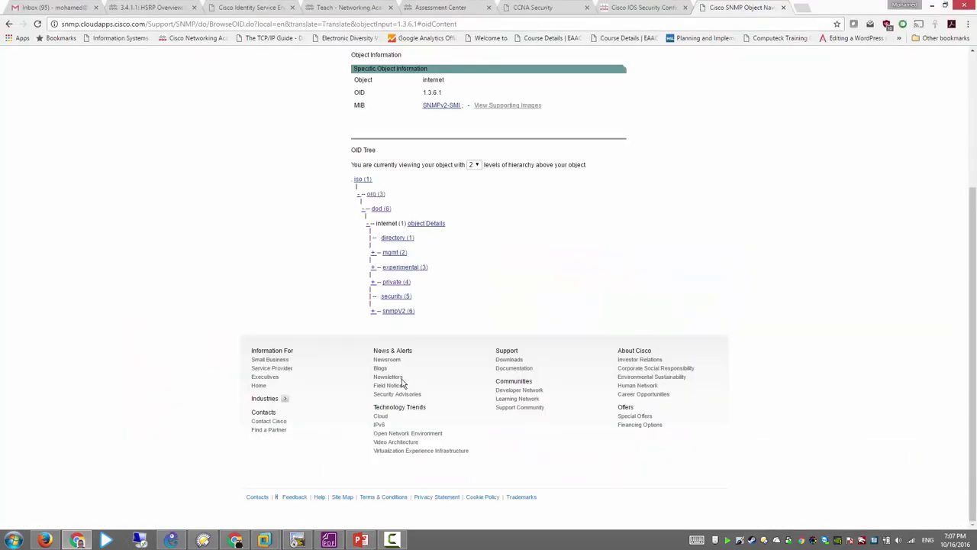
{"action": "left_click", "coordinate": [373, 287]}
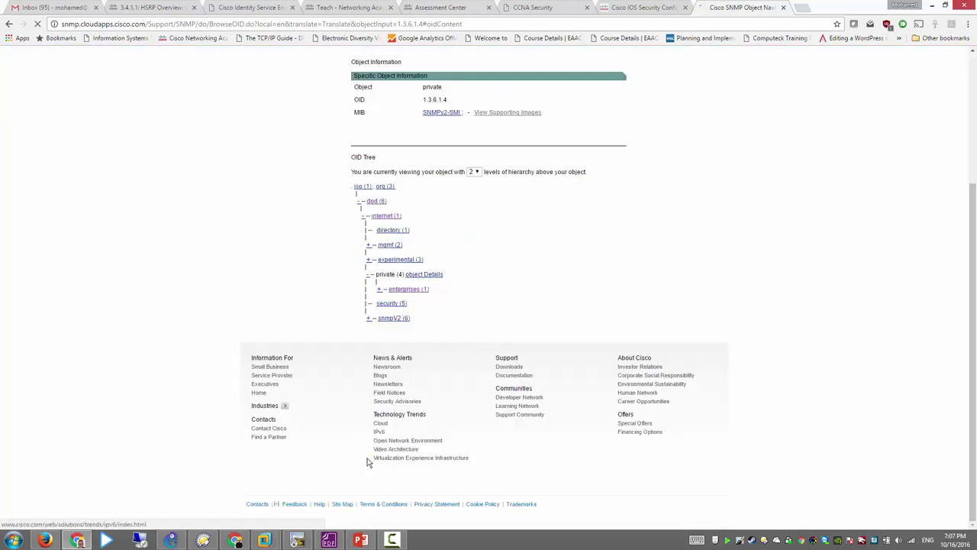
{"action": "left_click", "coordinate": [391, 284]}
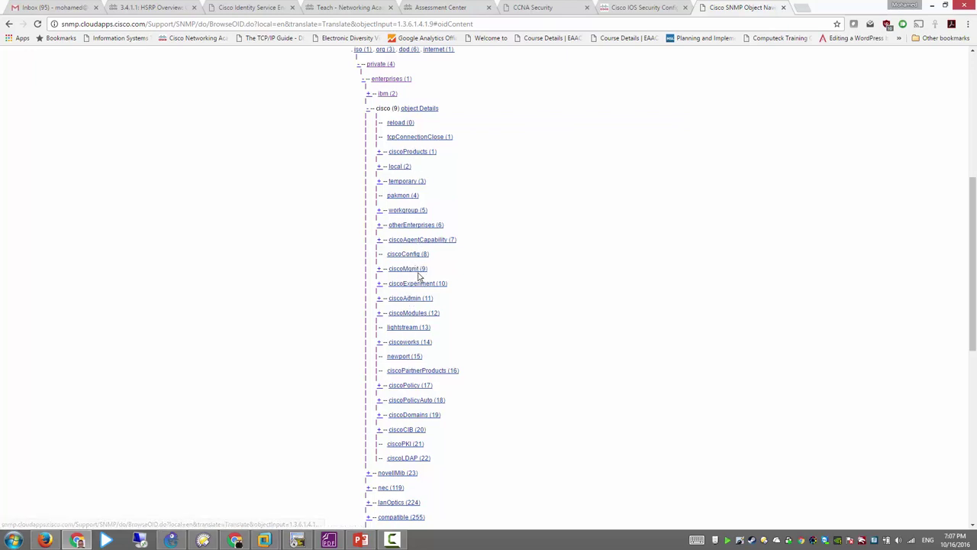
Step: Expand the ciscoProducts branch and scroll down to the cisco7206VXR (222) entry
{"action": "left_click", "coordinate": [379, 152]}
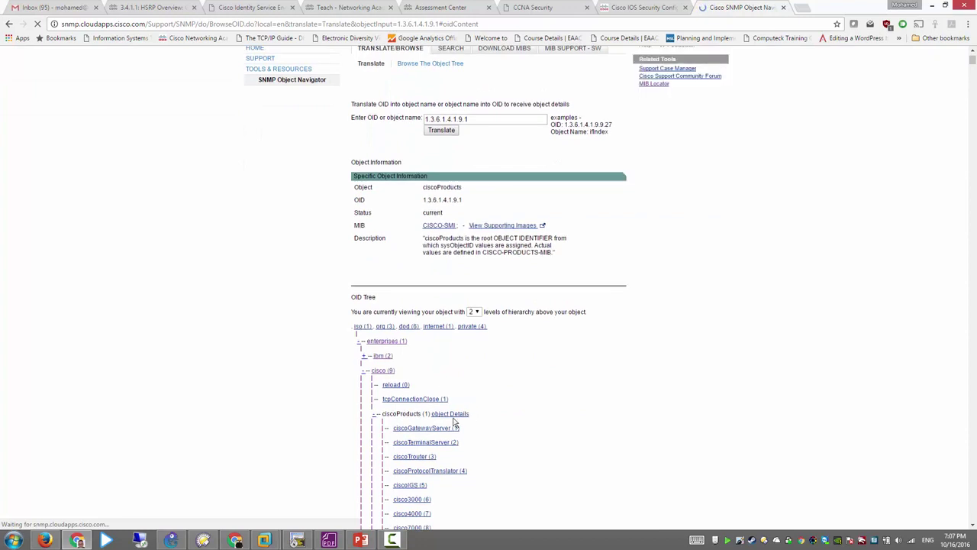
{"action": "scroll", "coordinate": [449, 452], "scroll_direction": "down", "scroll_amount": 2}
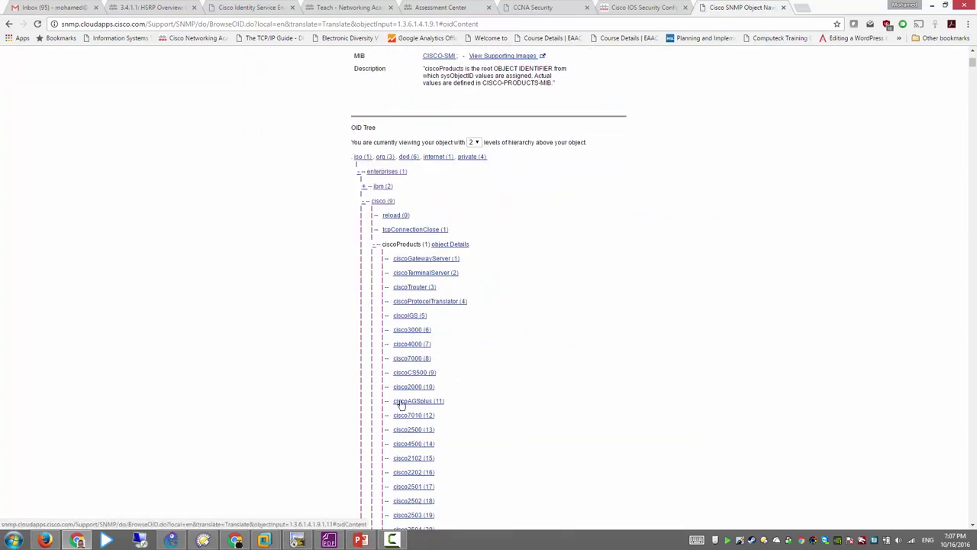
{"action": "scroll", "coordinate": [488, 356], "scroll_direction": "down", "scroll_amount": 2}
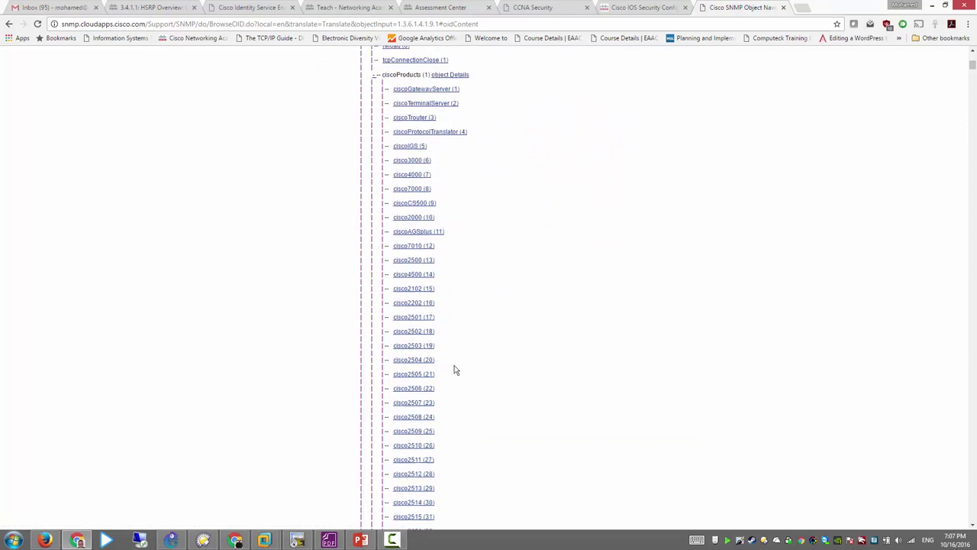
{"action": "scroll", "coordinate": [450, 374], "scroll_direction": "down", "scroll_amount": 2}
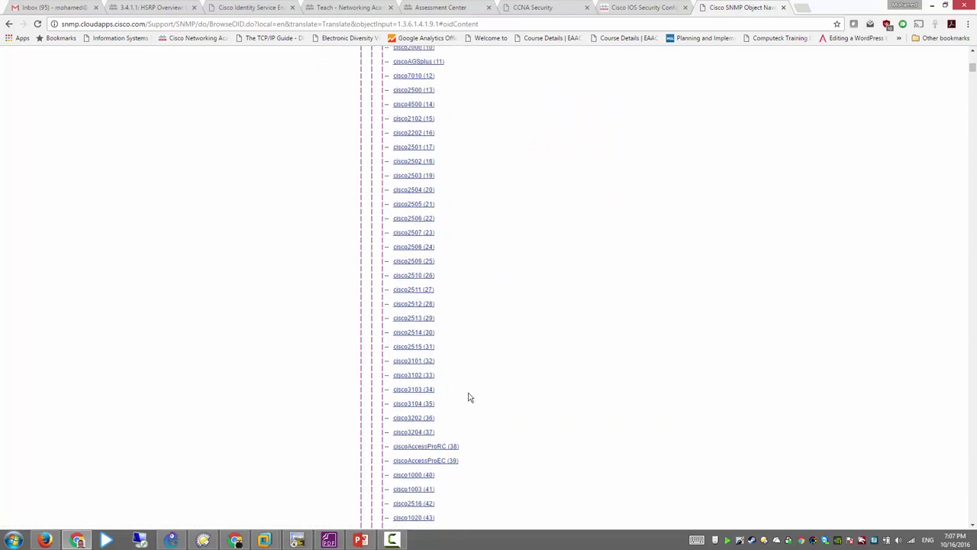
{"action": "scroll", "coordinate": [469, 397], "scroll_direction": "down", "scroll_amount": 2}
{"action": "scroll", "coordinate": [469, 391], "scroll_direction": "down", "scroll_amount": 3}
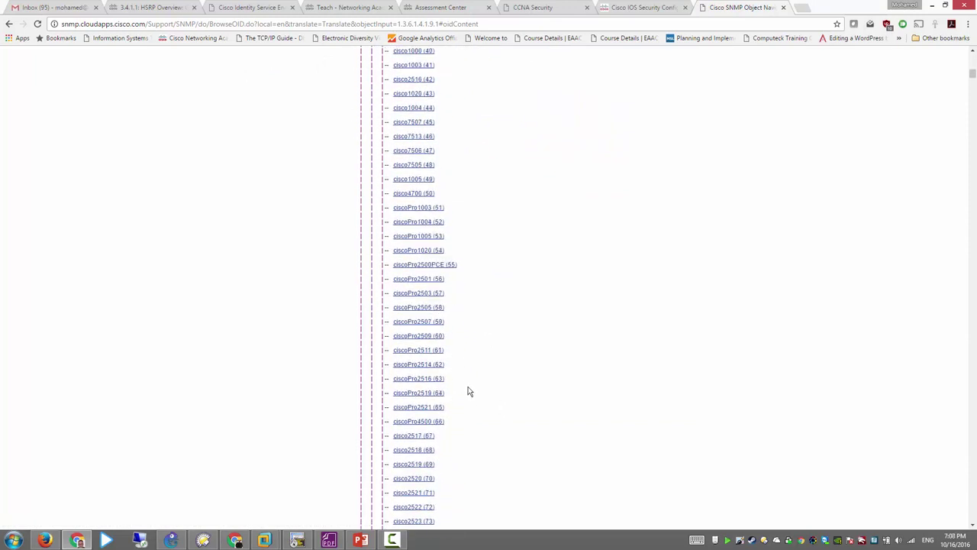
{"action": "scroll", "coordinate": [470, 392], "scroll_direction": "down", "scroll_amount": 3}
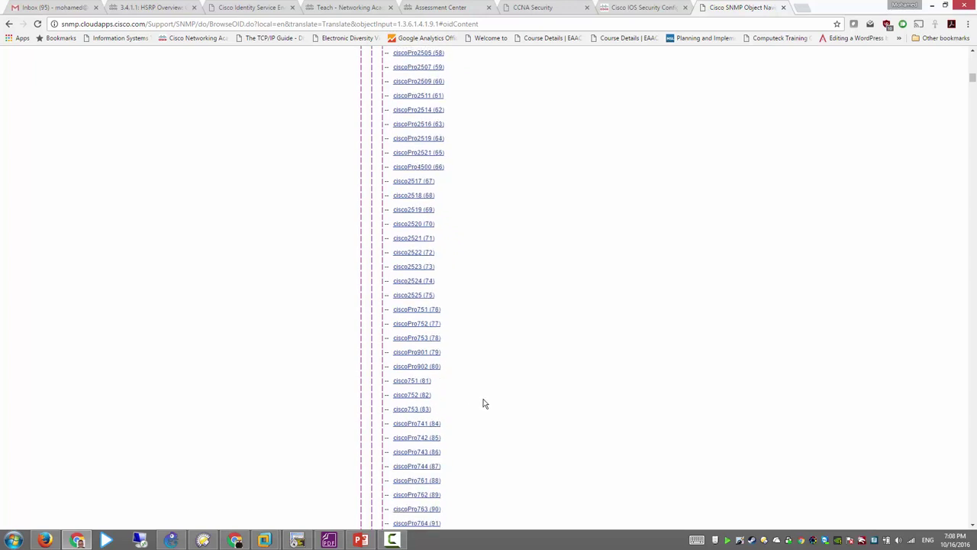
{"action": "scroll", "coordinate": [469, 394], "scroll_direction": "down", "scroll_amount": 6}
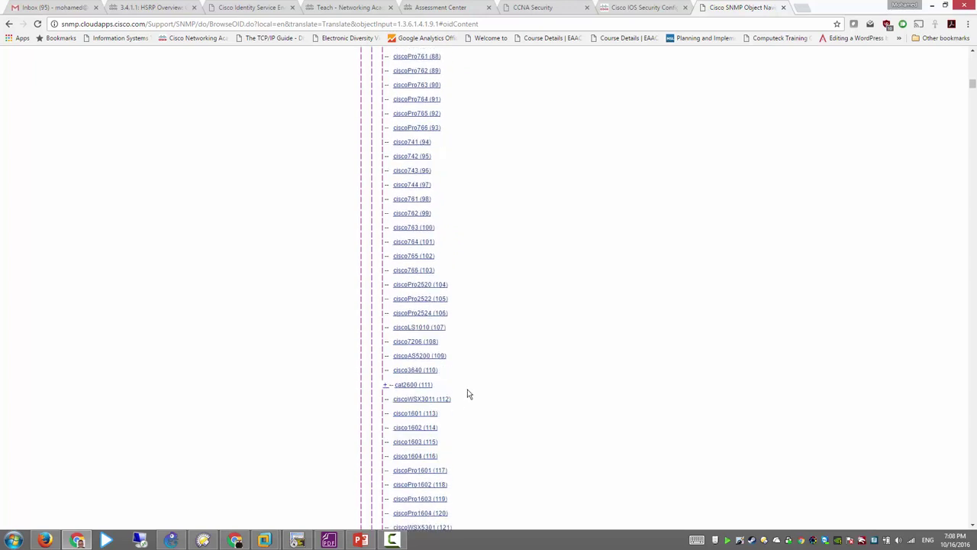
{"action": "scroll", "coordinate": [469, 394], "scroll_direction": "down", "scroll_amount": 2}
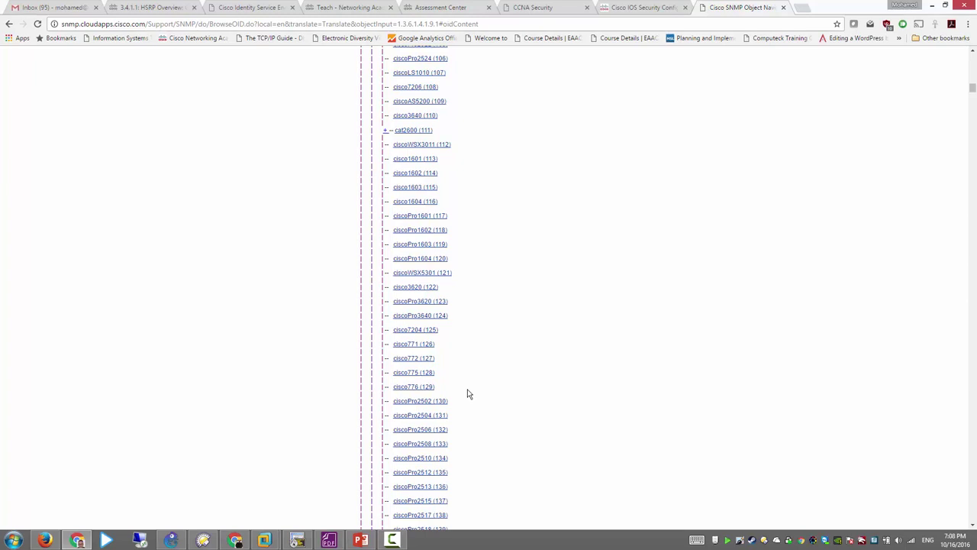
{"action": "scroll", "coordinate": [469, 394], "scroll_direction": "down", "scroll_amount": 12}
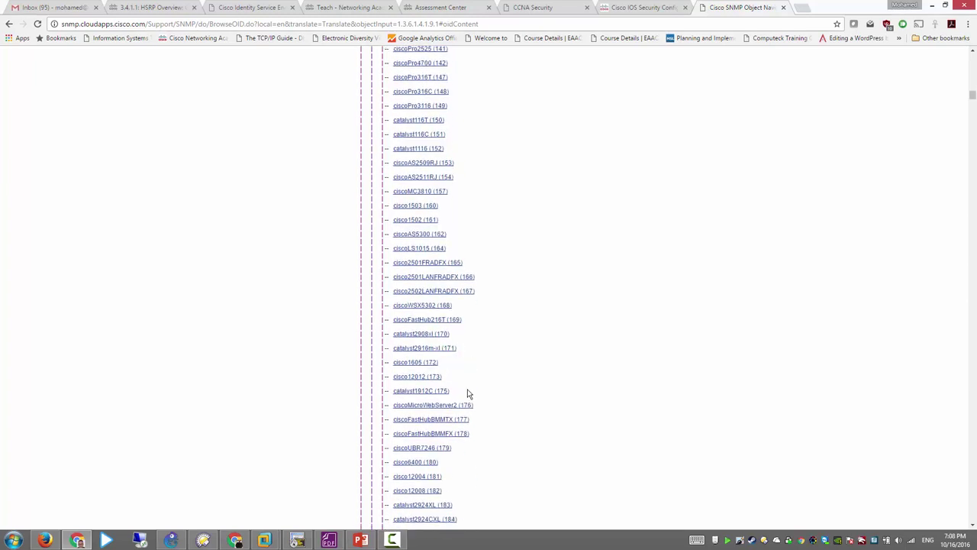
{"action": "scroll", "coordinate": [469, 394], "scroll_direction": "down", "scroll_amount": 3}
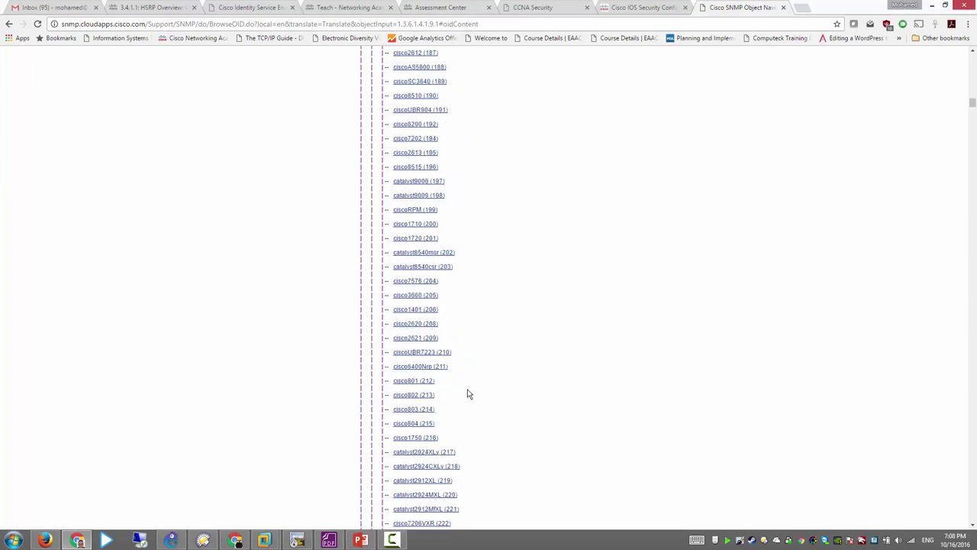
{"action": "scroll", "coordinate": [469, 394], "scroll_direction": "down", "scroll_amount": 3}
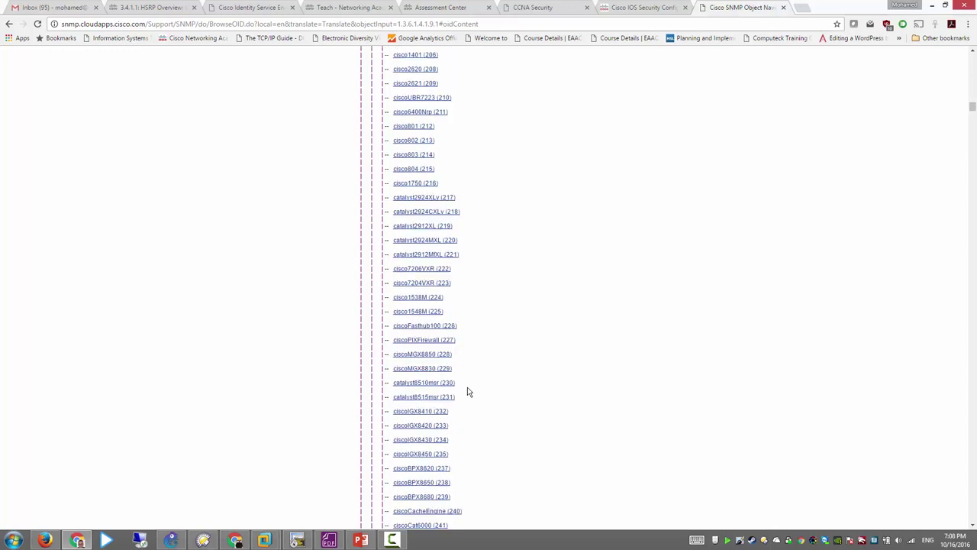
Step: Open cisco7206VXR, highlight its OID 1.3.6.1.4.1.9.1.222, and go back to the MIB slide
{"action": "left_click", "coordinate": [430, 270]}
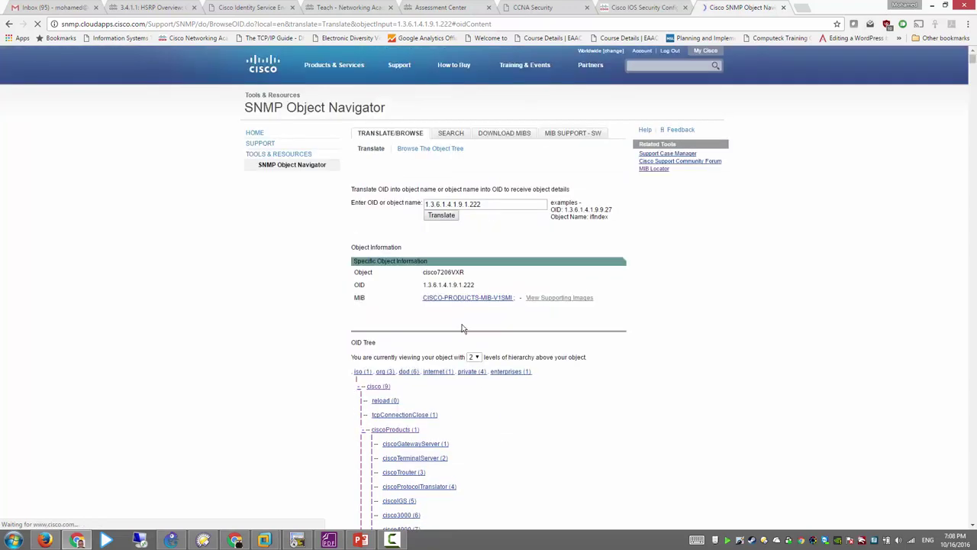
{"action": "left_click_drag", "start_coordinate": [425, 285], "coordinate": [525, 285]}
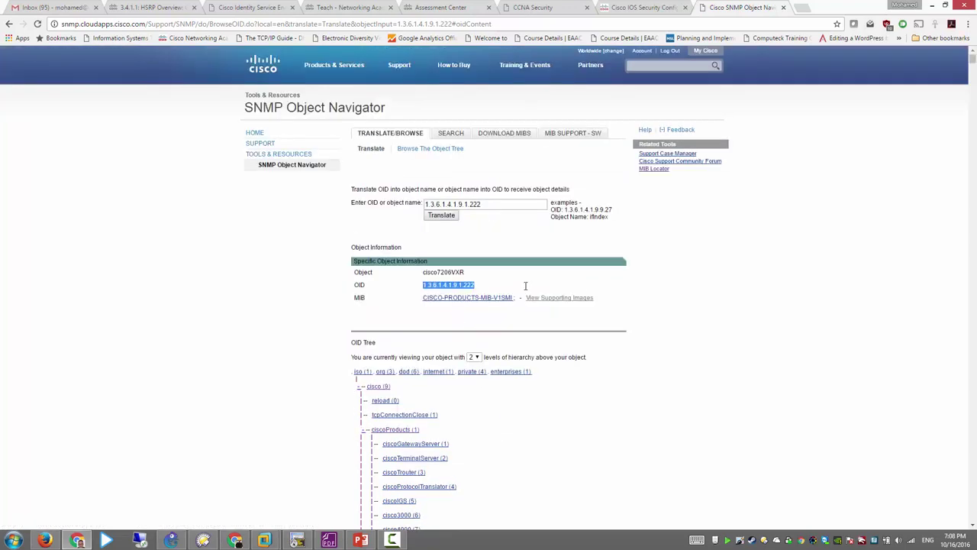
{"action": "left_click", "coordinate": [460, 285]}
{"action": "left_click", "coordinate": [360, 540]}
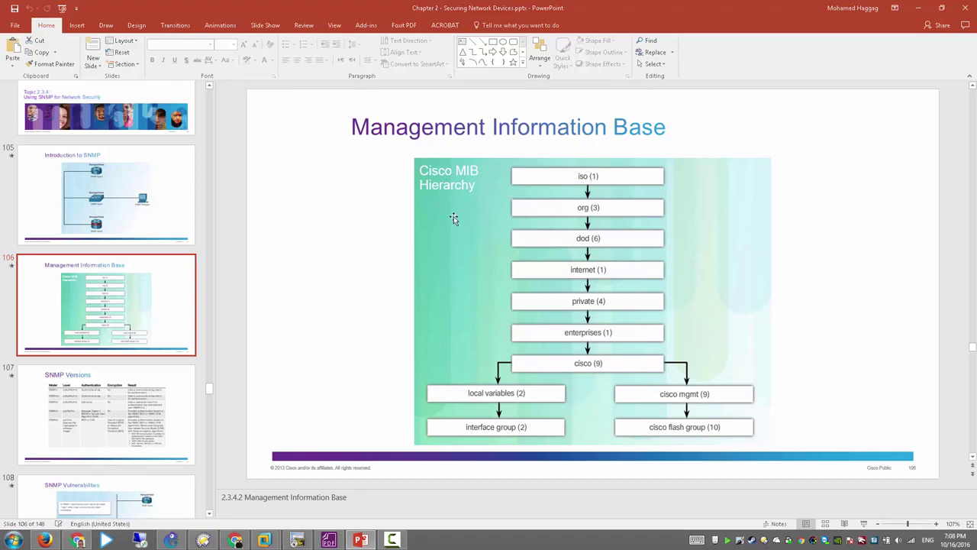
Step: On R1, add the iso subtree as included in admin-view and highlight the command
{"action": "left_click", "coordinate": [297, 539]}
{"action": "type", "text": "iso"}
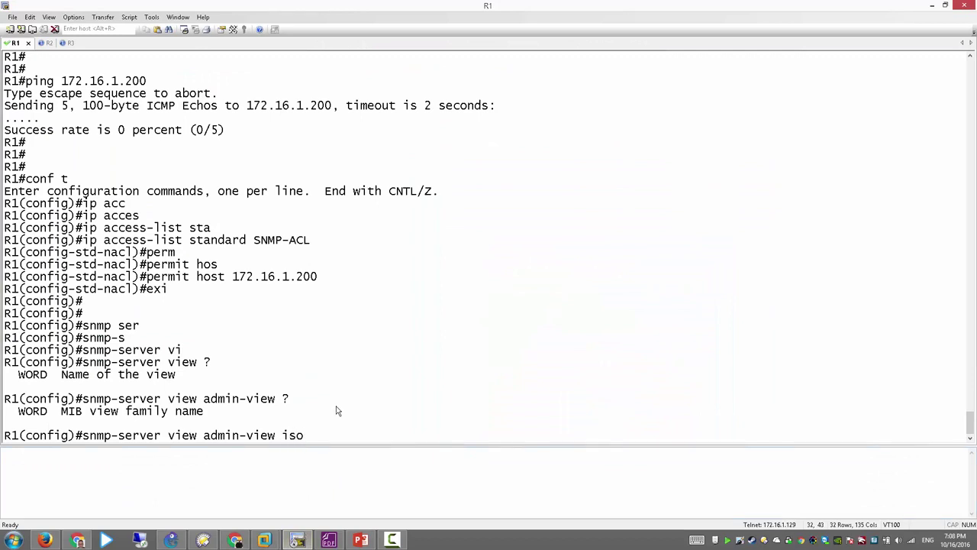
{"action": "type", "text": " in"}
{"action": "key", "text": "Tab"}
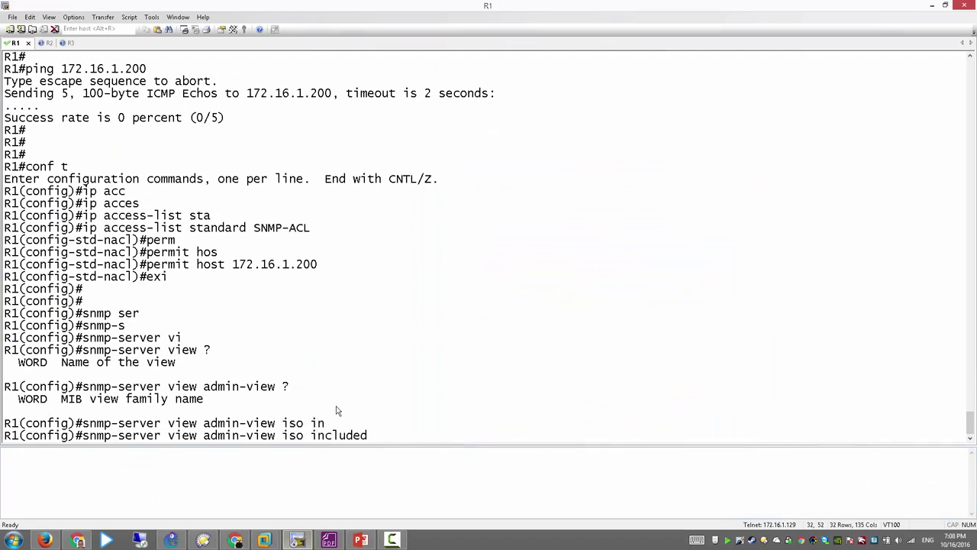
{"action": "key", "text": "Return"}
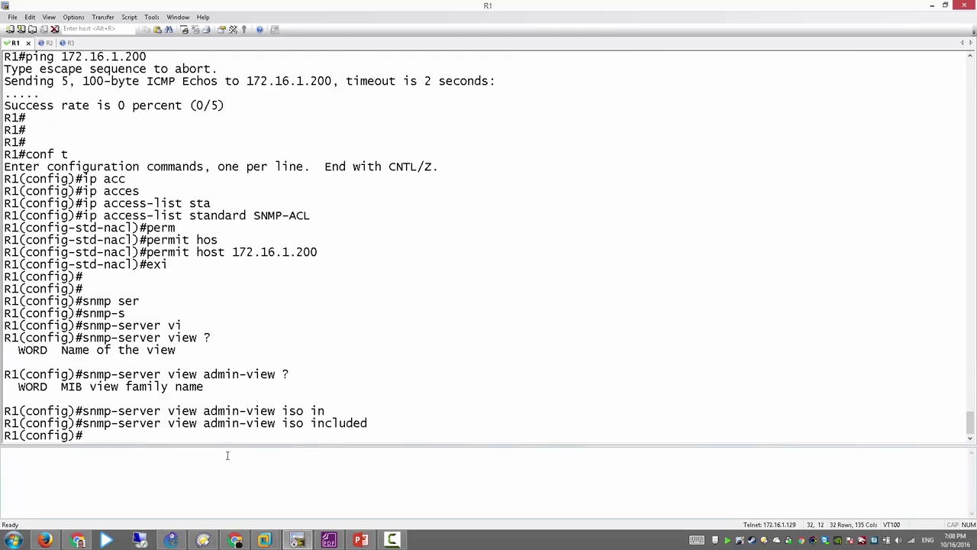
{"action": "left_click_drag", "start_coordinate": [210, 429], "coordinate": [304, 429]}
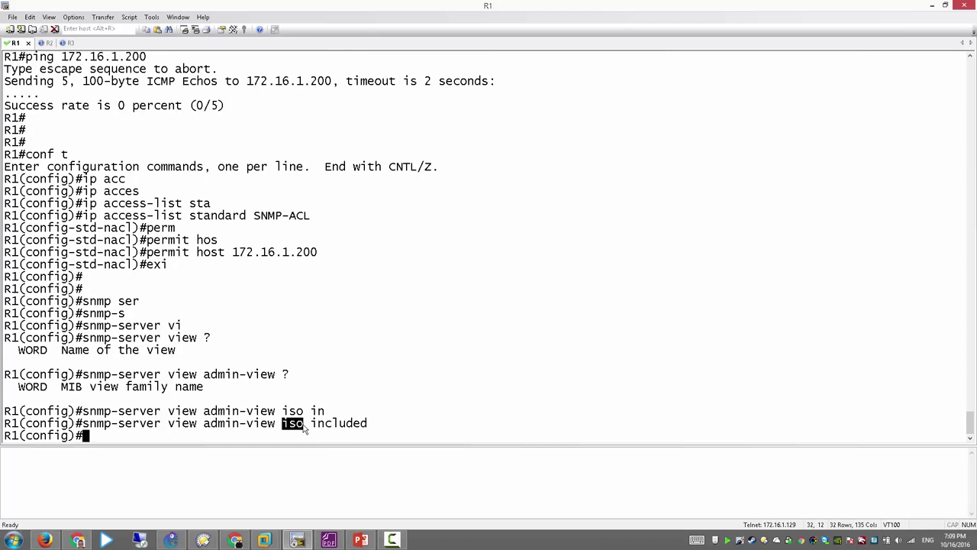
{"action": "left_click_drag", "start_coordinate": [375, 428], "coordinate": [313, 425]}
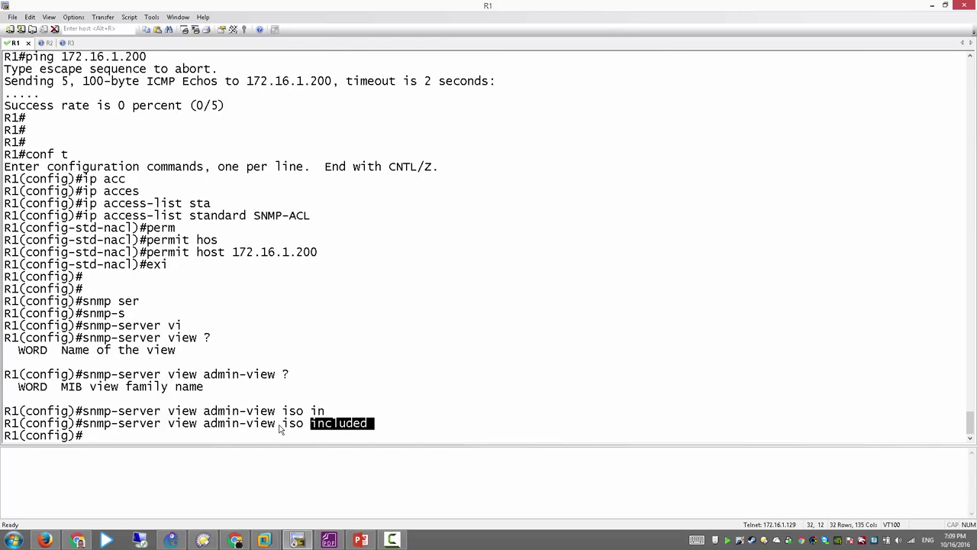
Step: Recall the view command to demonstrate OID 1.1.1.125.36.99 included, then erase it and return to the slides
{"action": "key", "text": "Up"}
{"action": "key", "text": "BackSpace"}
{"action": "key", "text": "BackSpace"}
{"action": "key", "text": "BackSpace"}
{"action": "key", "text": "BackSpace"}
{"action": "key", "text": "BackSpace"}
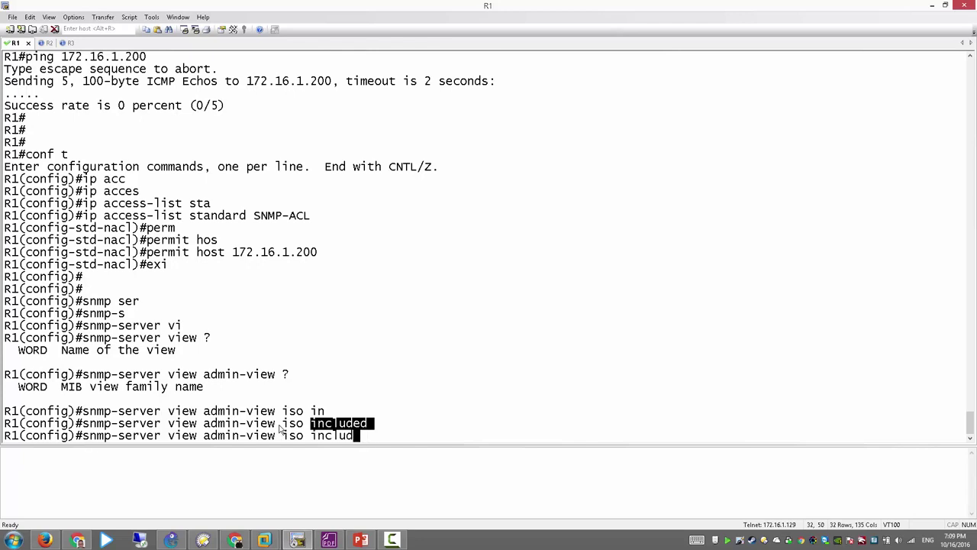
{"action": "key", "text": "BackSpace"}
{"action": "key", "text": "BackSpace"}
{"action": "key", "text": "BackSpace"}
{"action": "key", "text": "BackSpace"}
{"action": "key", "text": "BackSpace"}
{"action": "key", "text": "BackSpace"}
{"action": "key", "text": "BackSpace"}
{"action": "type", "text": "1.1.1.125.36.99 "}
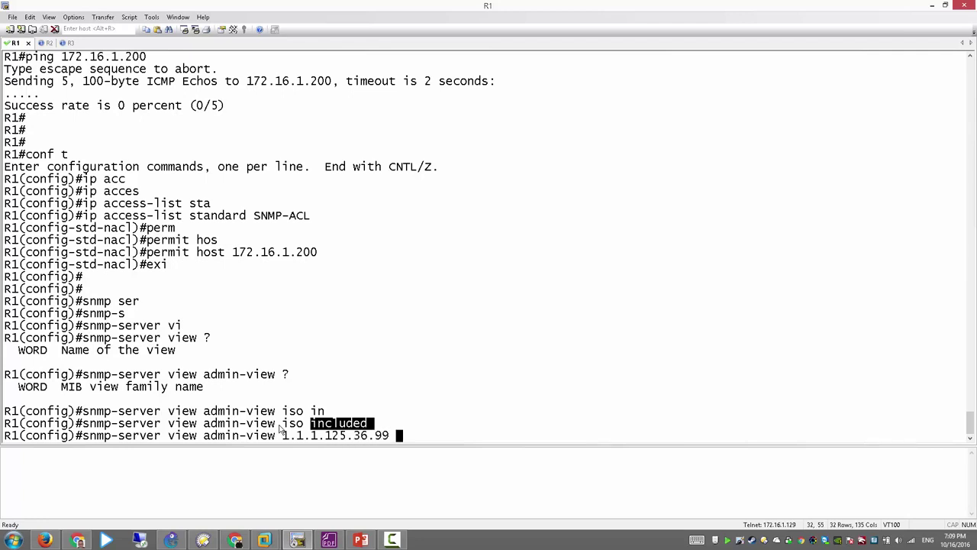
{"action": "type", "text": "inc"}
{"action": "key", "text": "Tab"}
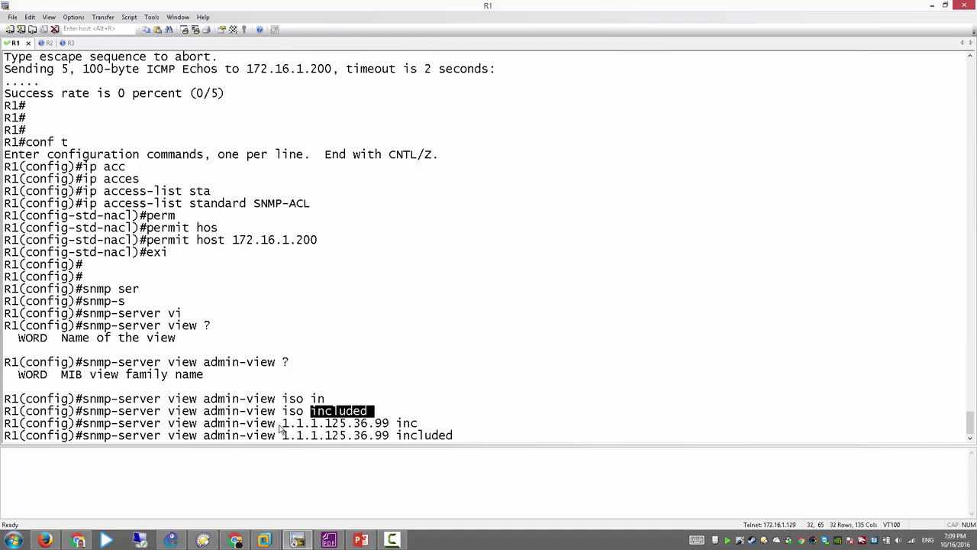
{"action": "key", "text": "BackSpace"}
{"action": "key", "text": "BackSpace"}
{"action": "key", "text": "BackSpace"}
{"action": "key", "text": "BackSpace"}
{"action": "key", "text": "BackSpace"}
{"action": "key", "text": "BackSpace"}
{"action": "key", "text": "BackSpace"}
{"action": "key", "text": "BackSpace"}
{"action": "key", "text": "BackSpace"}
{"action": "key", "text": "BackSpace"}
{"action": "key", "text": "BackSpace"}
{"action": "key", "text": "BackSpace"}
{"action": "key", "text": "BackSpace"}
{"action": "key", "text": "BackSpace"}
{"action": "key", "text": "BackSpace"}
{"action": "key", "text": "BackSpace"}
{"action": "key", "text": "BackSpace"}
{"action": "key", "text": "BackSpace"}
{"action": "key", "text": "BackSpace"}
{"action": "key", "text": "BackSpace"}
{"action": "key", "text": "BackSpace"}
{"action": "key", "text": "BackSpace"}
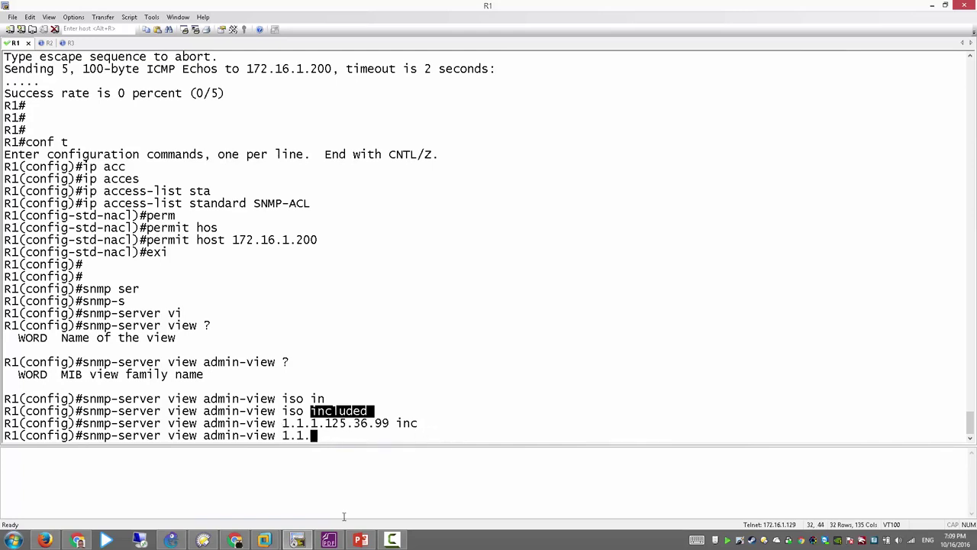
{"action": "left_click", "coordinate": [360, 540]}
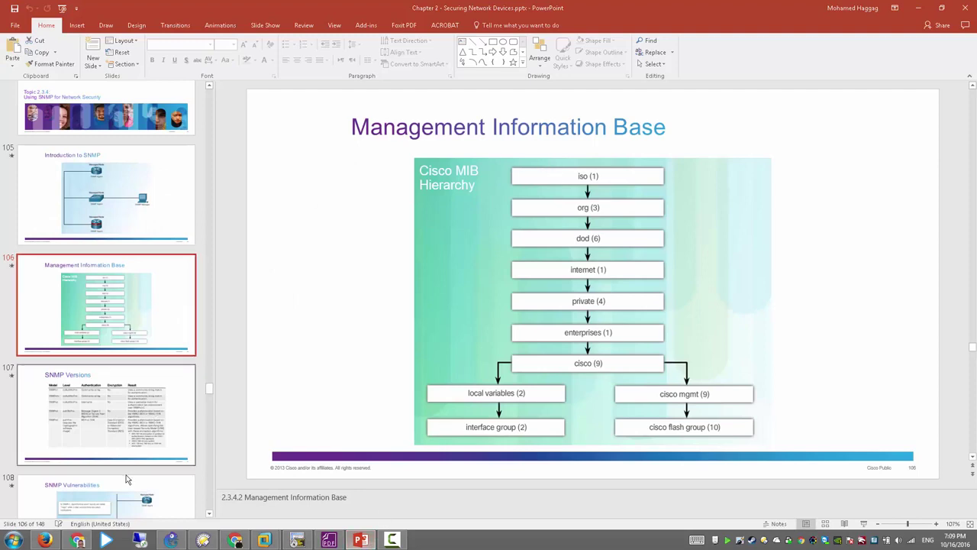
Step: Move to the Configuring SNMPv3 Security slide and bring up the Windows XP VM, fitted to the window
{"action": "scroll", "coordinate": [136, 445], "scroll_direction": "down", "scroll_amount": 5}
{"action": "left_click", "coordinate": [126, 376]}
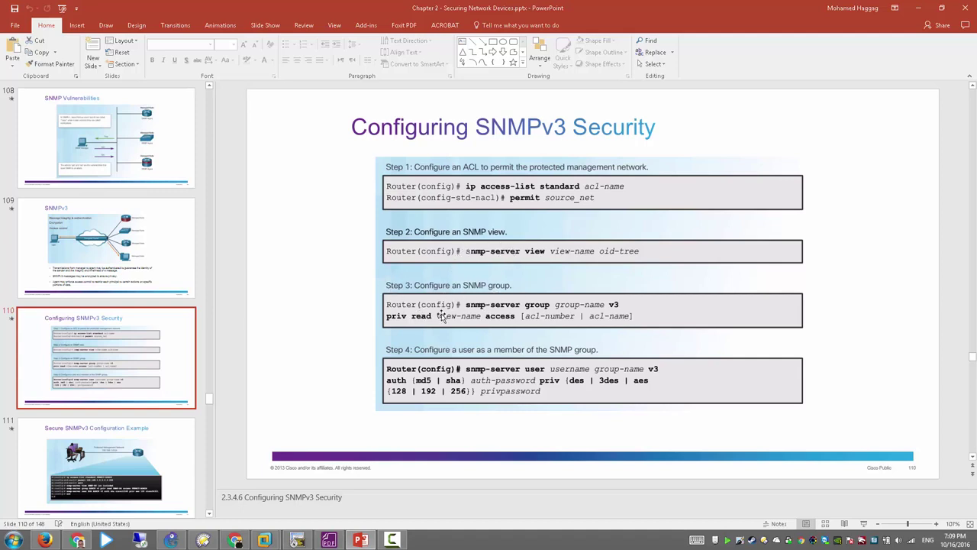
{"action": "mouse_move", "coordinate": [290, 527]}
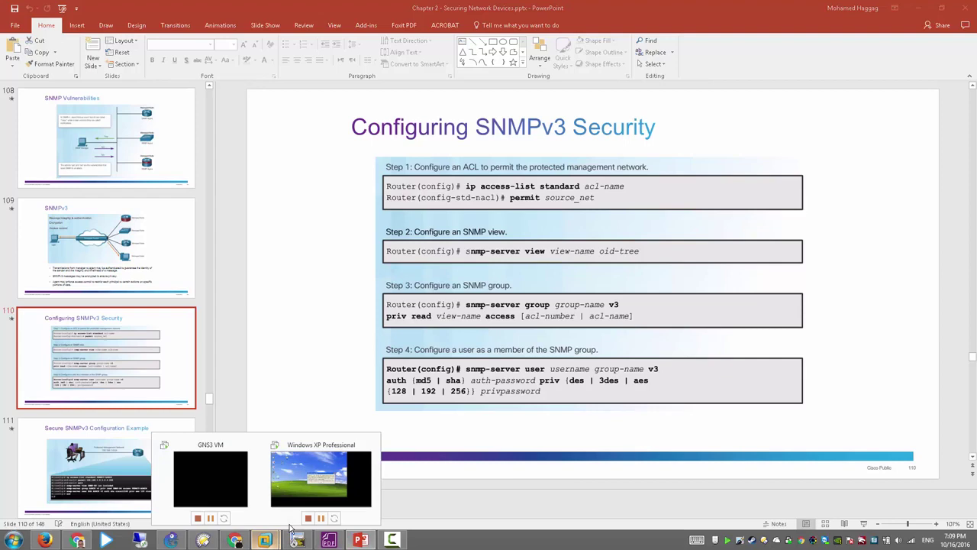
{"action": "left_click", "coordinate": [321, 478]}
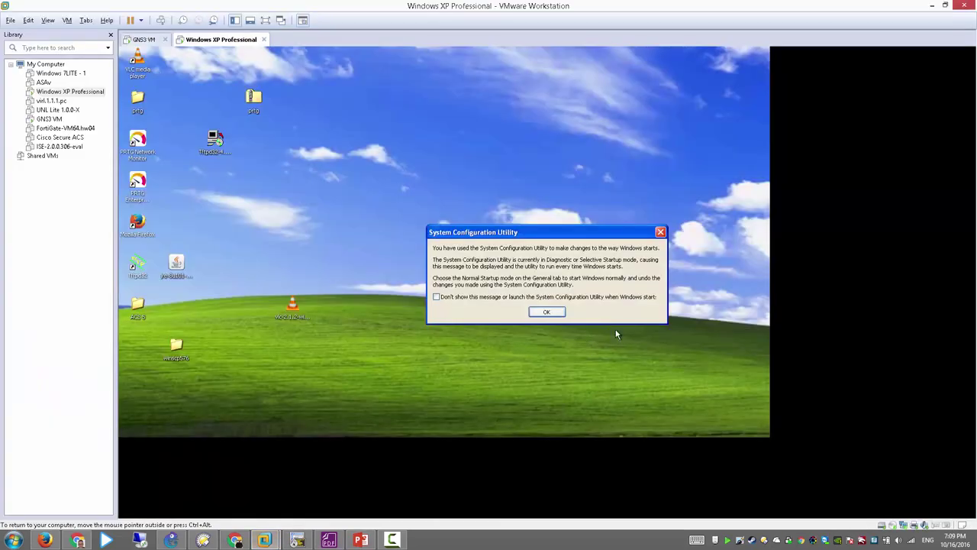
{"action": "left_click", "coordinate": [545, 311]}
{"action": "left_click", "coordinate": [44, 21]}
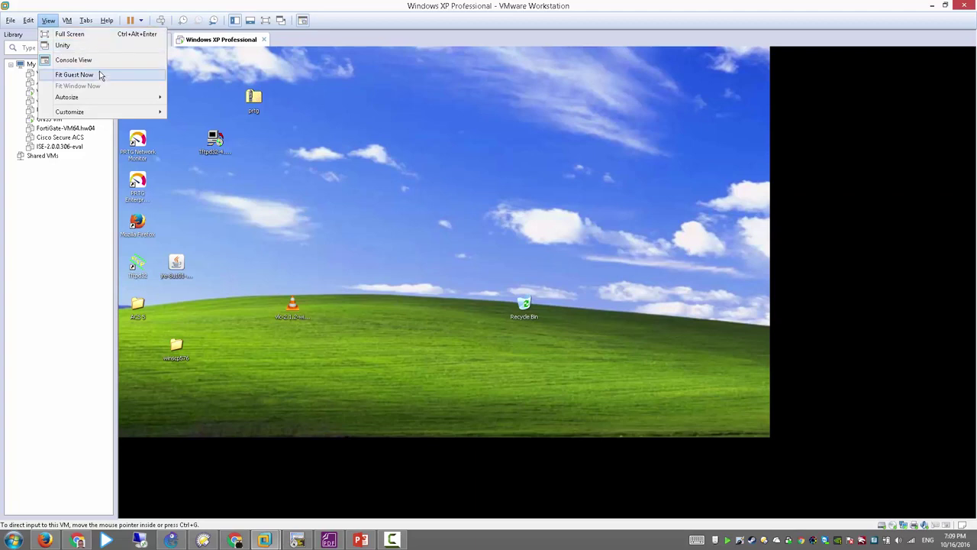
{"action": "left_click", "coordinate": [99, 75]}
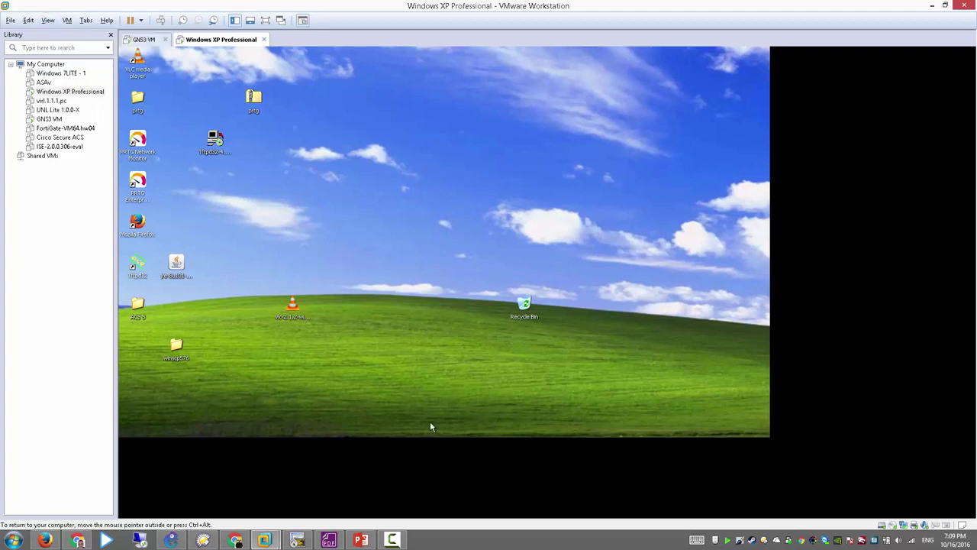
Step: Open a Command Prompt in the XP guest and ping 172.16.1.254
{"action": "key", "text": "super"}
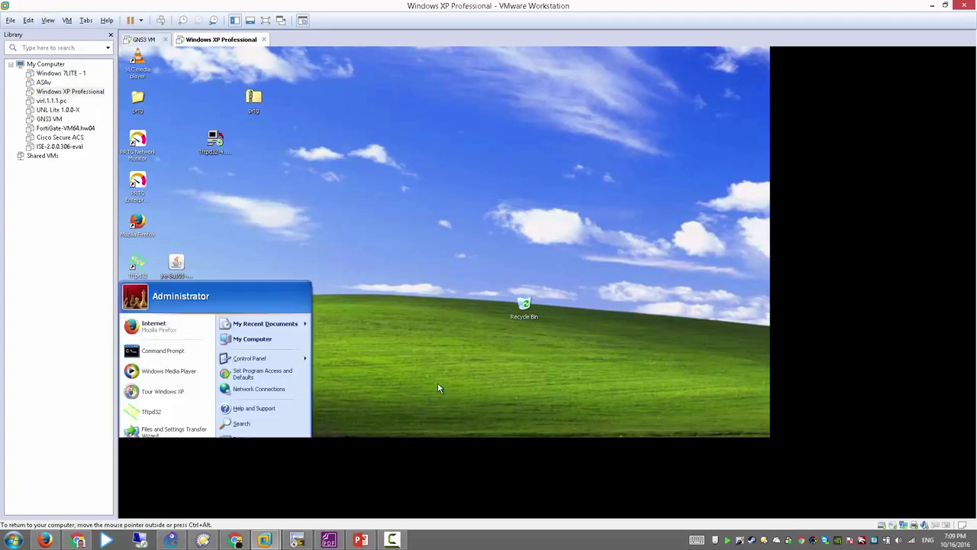
{"action": "key", "text": "super"}
{"action": "key", "text": "super"}
{"action": "left_click", "coordinate": [473, 360]}
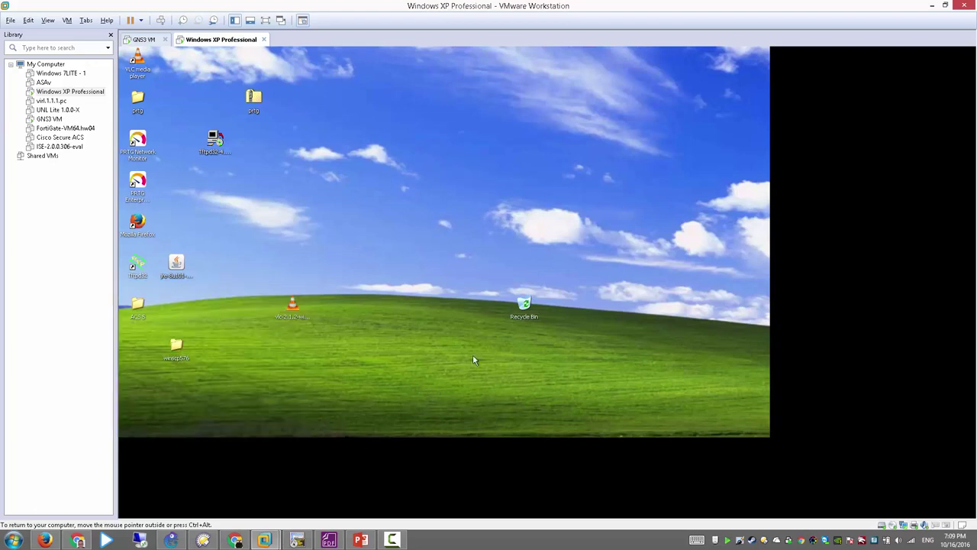
{"action": "key", "text": "super"}
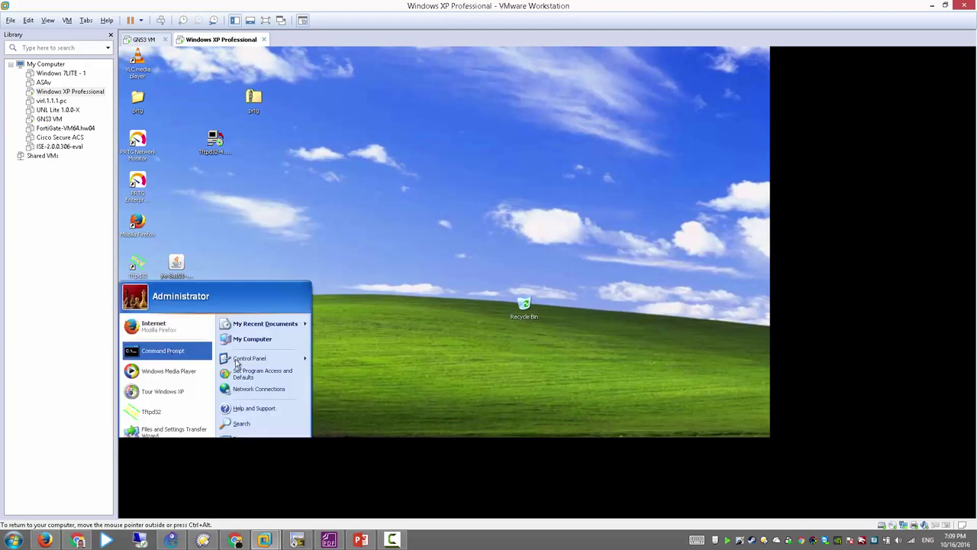
{"action": "left_click", "coordinate": [170, 351]}
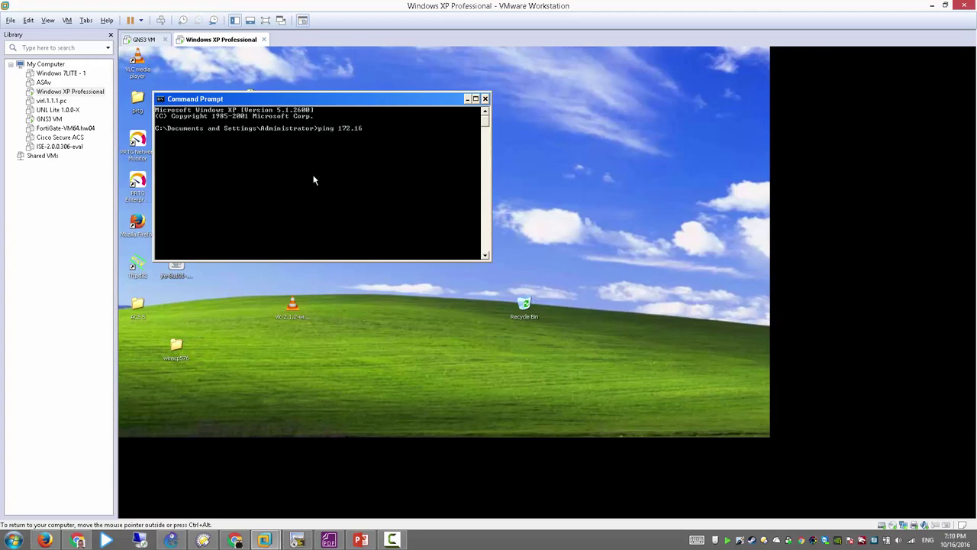
{"action": "type", "text": "ping 172.16.1.254"}
{"action": "key", "text": "Return"}
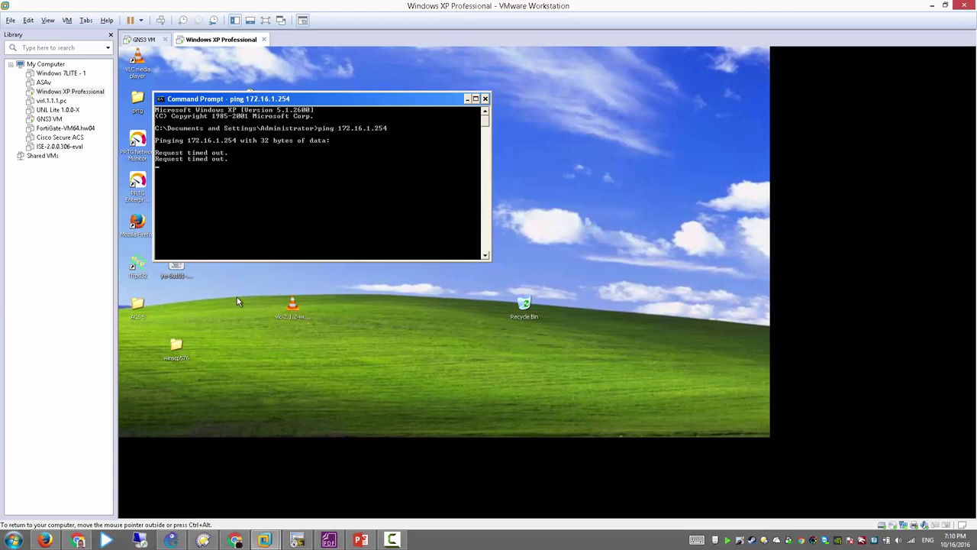
Step: On R1, enter 'snmp-server group admins v3 ?' and highlight the auth, noauth and priv levels
{"action": "left_click", "coordinate": [297, 540]}
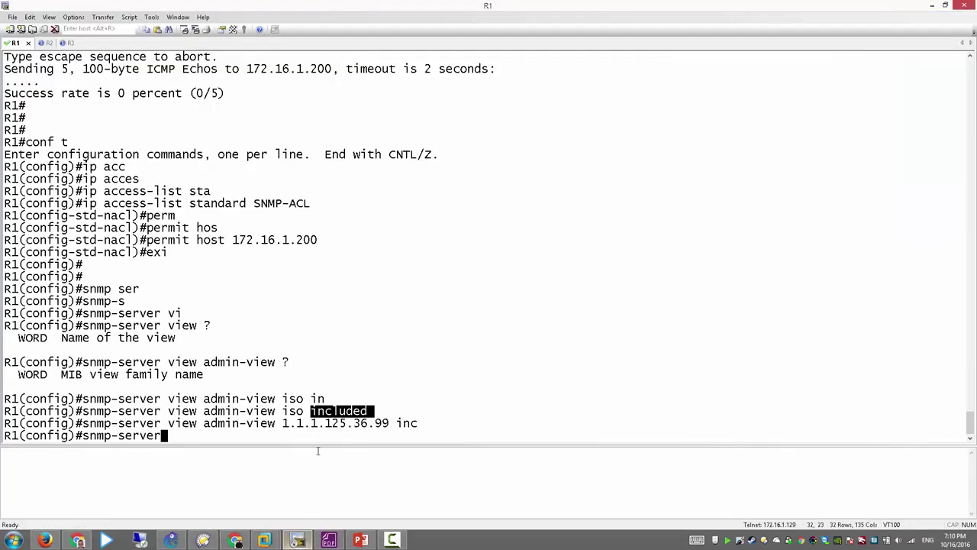
{"action": "left_click", "coordinate": [298, 362]}
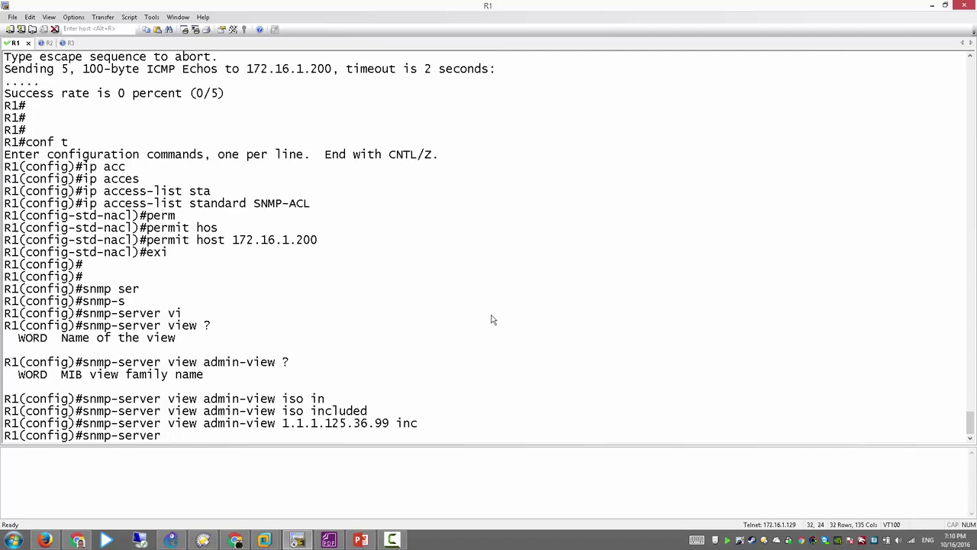
{"action": "type", "text": "gr"}
{"action": "key", "text": "Tab"}
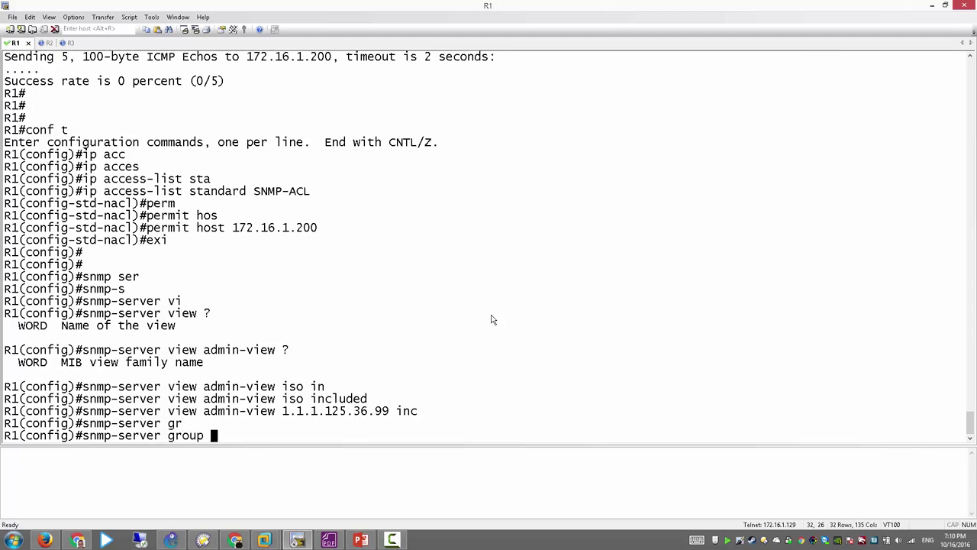
{"action": "type", "text": "?"}
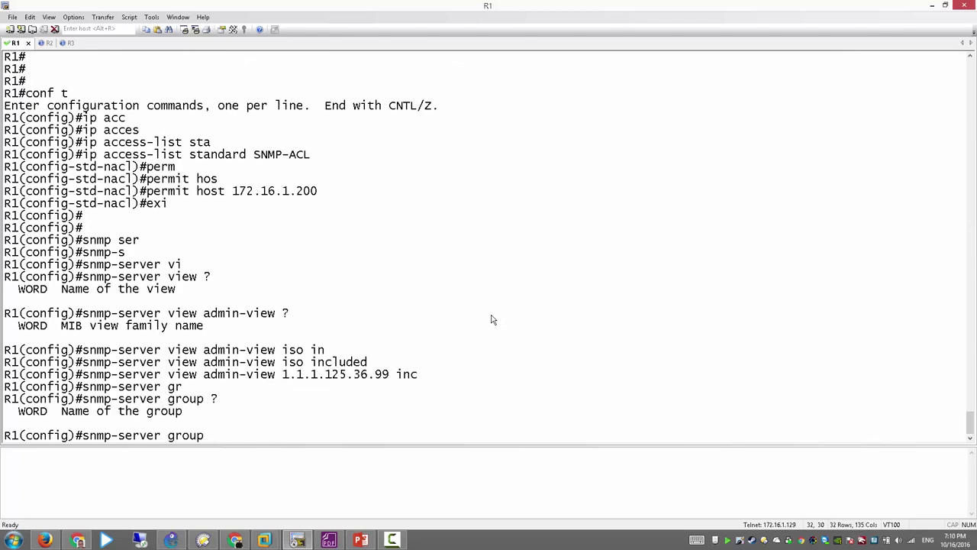
{"action": "type", "text": "admins ?"}
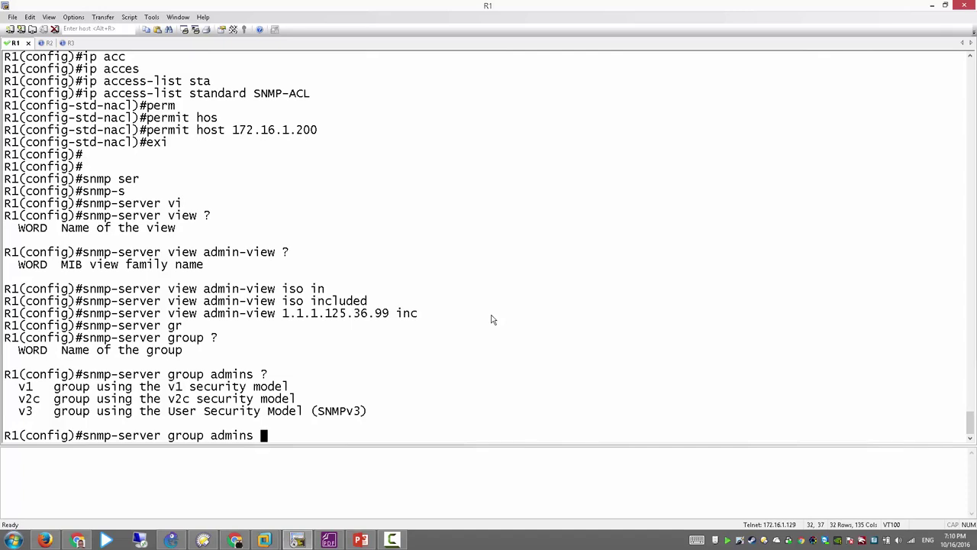
{"action": "type", "text": "v3 ?"}
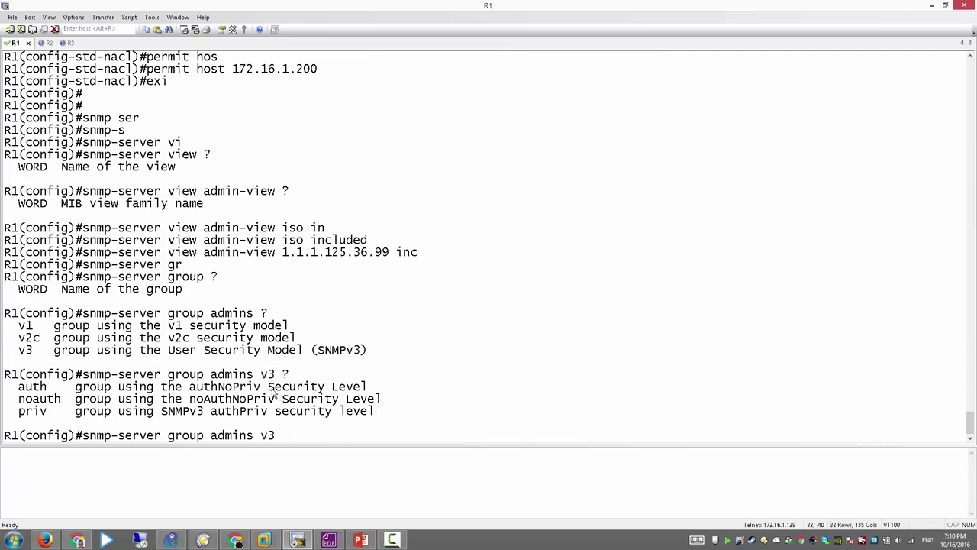
{"action": "left_click_drag", "start_coordinate": [272, 390], "coordinate": [219, 416]}
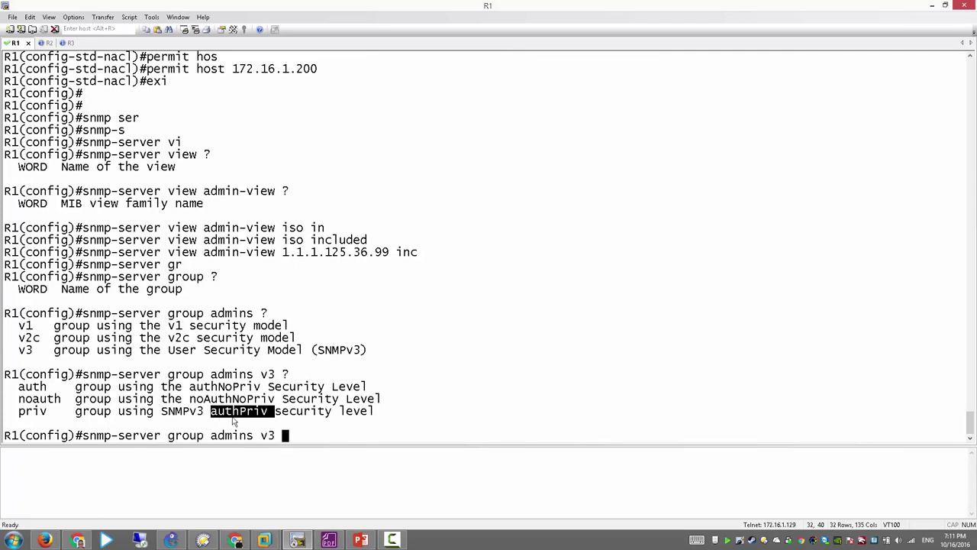
{"action": "left_click", "coordinate": [315, 441]}
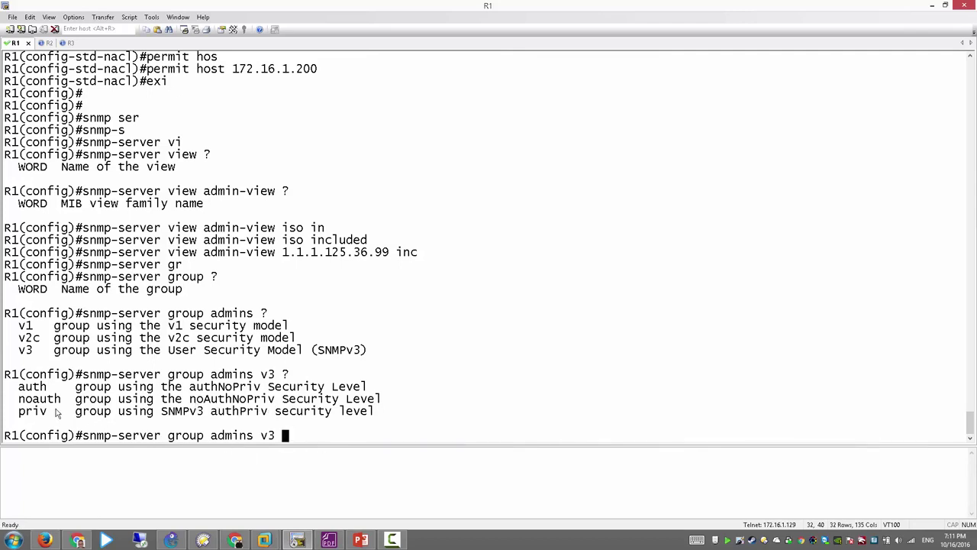
{"action": "left_click_drag", "start_coordinate": [49, 413], "coordinate": [22, 413]}
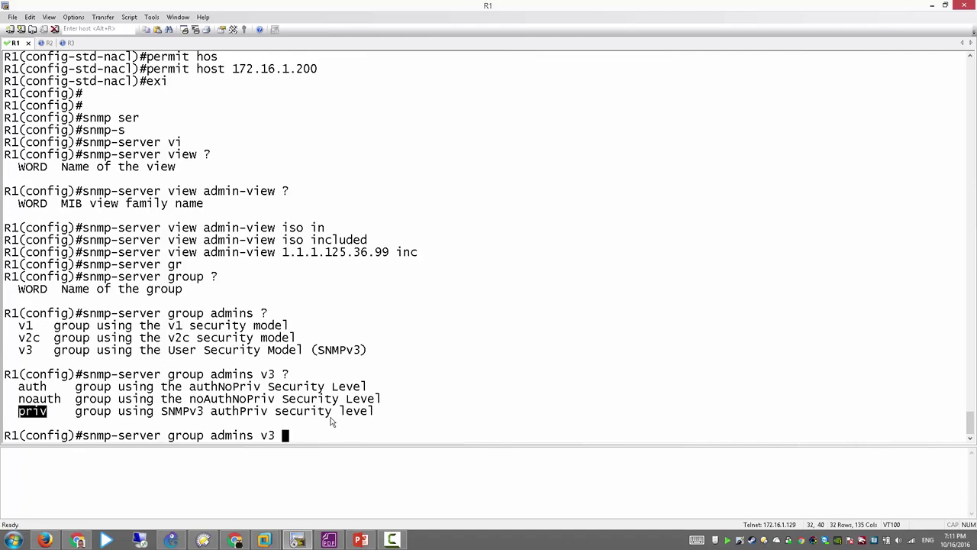
Step: Add priv to the group command and review its access, read, notify and write options
{"action": "type", "text": "priv ?"}
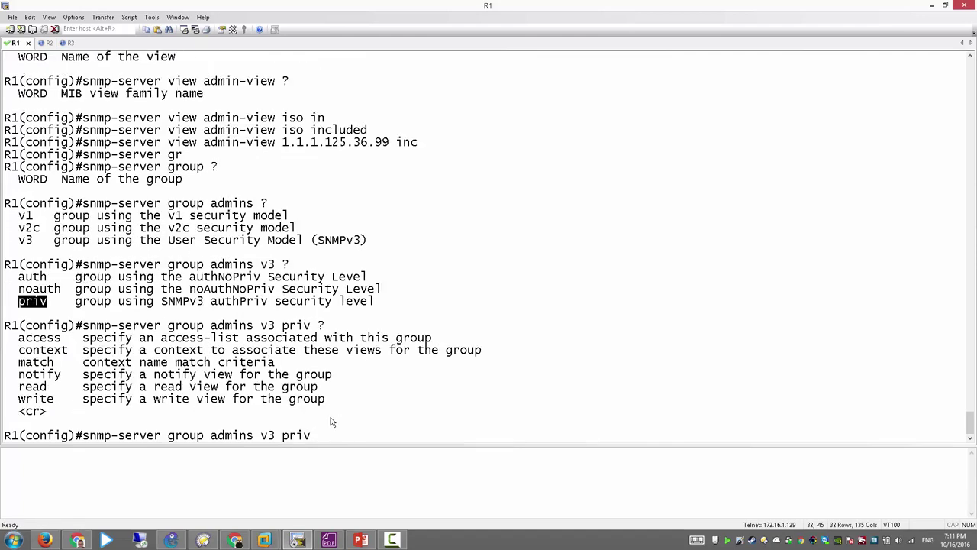
{"action": "left_click_drag", "start_coordinate": [47, 411], "coordinate": [18, 411]}
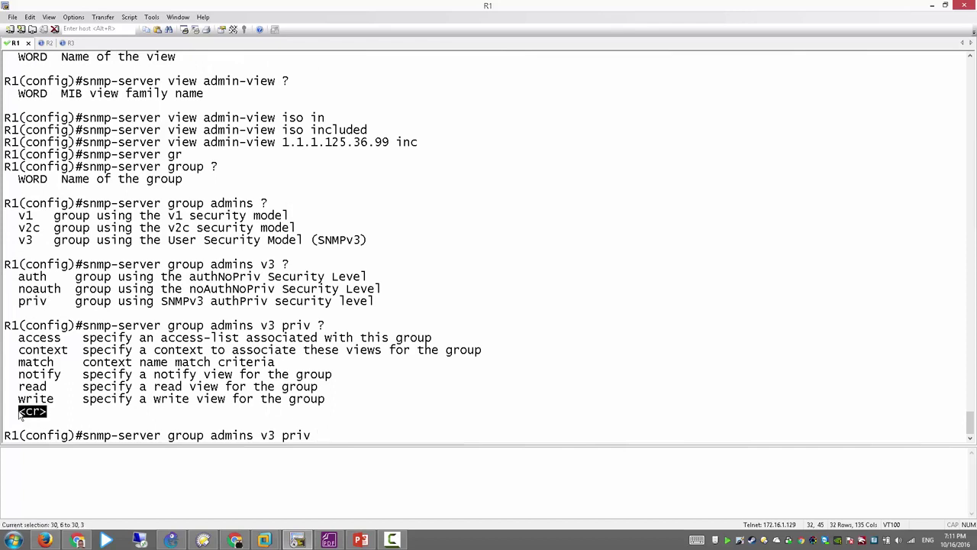
{"action": "left_click", "coordinate": [340, 395]}
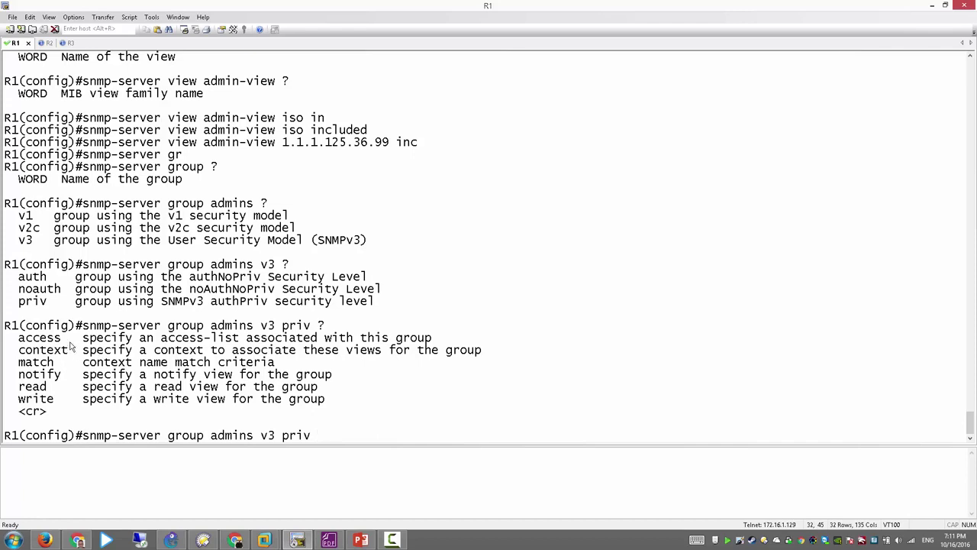
{"action": "left_click_drag", "start_coordinate": [67, 344], "coordinate": [23, 345]}
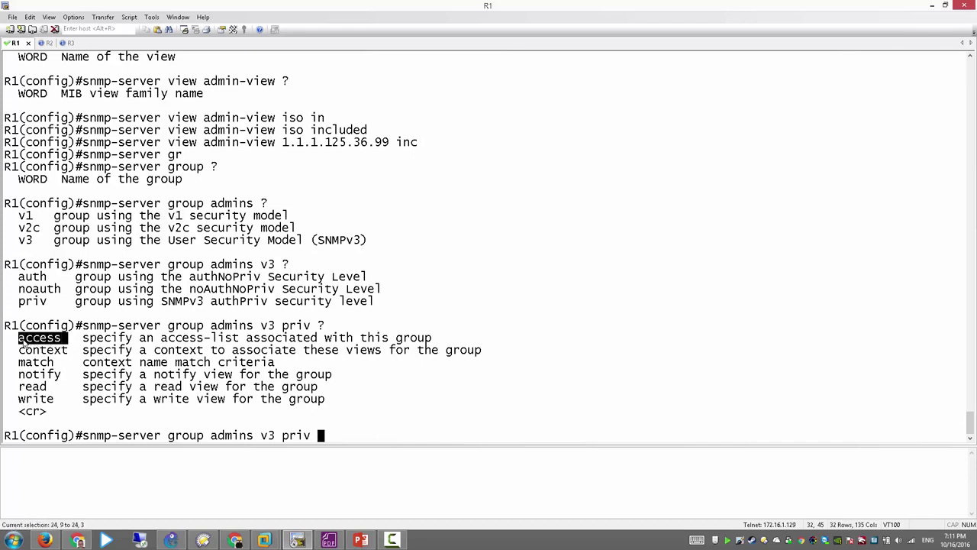
{"action": "left_click_drag", "start_coordinate": [156, 340], "coordinate": [239, 345]}
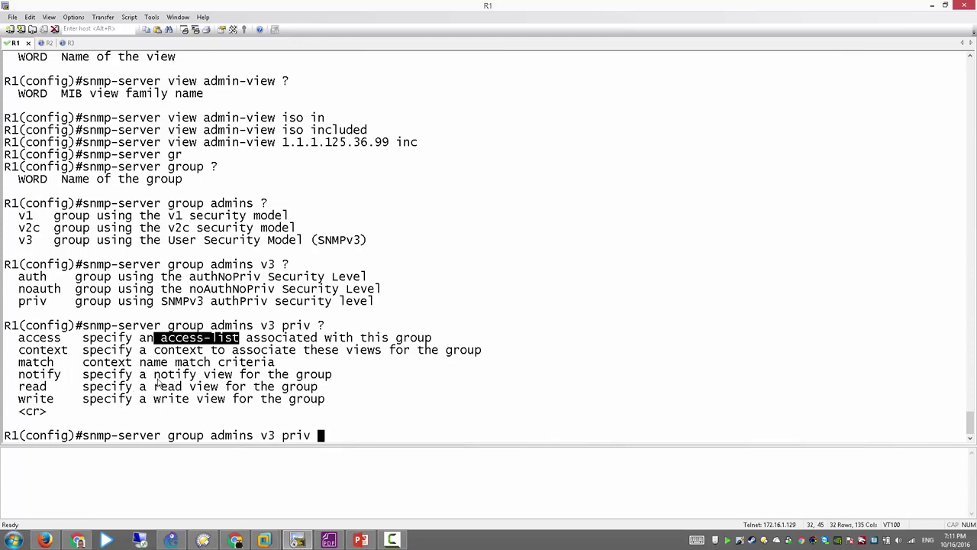
{"action": "left_click_drag", "start_coordinate": [155, 385], "coordinate": [220, 391]}
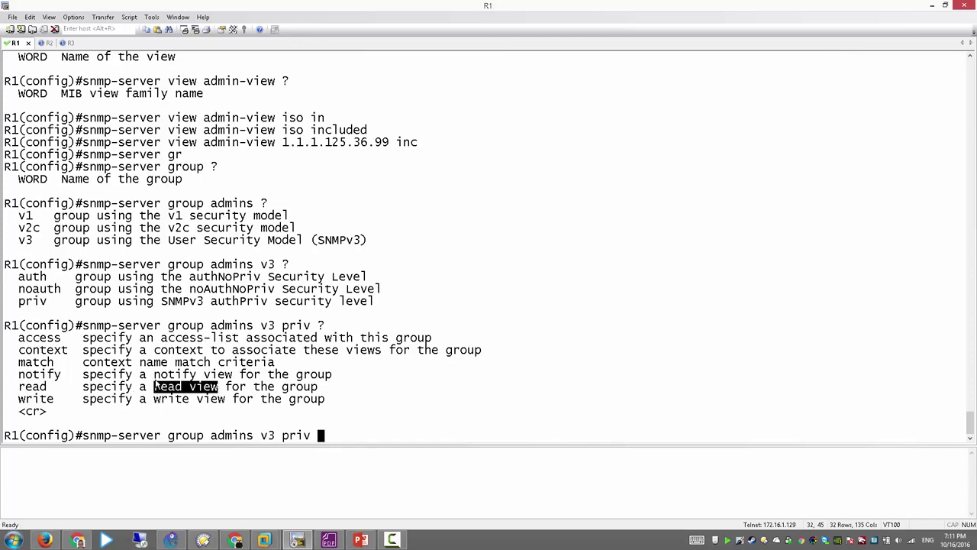
{"action": "left_click_drag", "start_coordinate": [154, 374], "coordinate": [147, 400]}
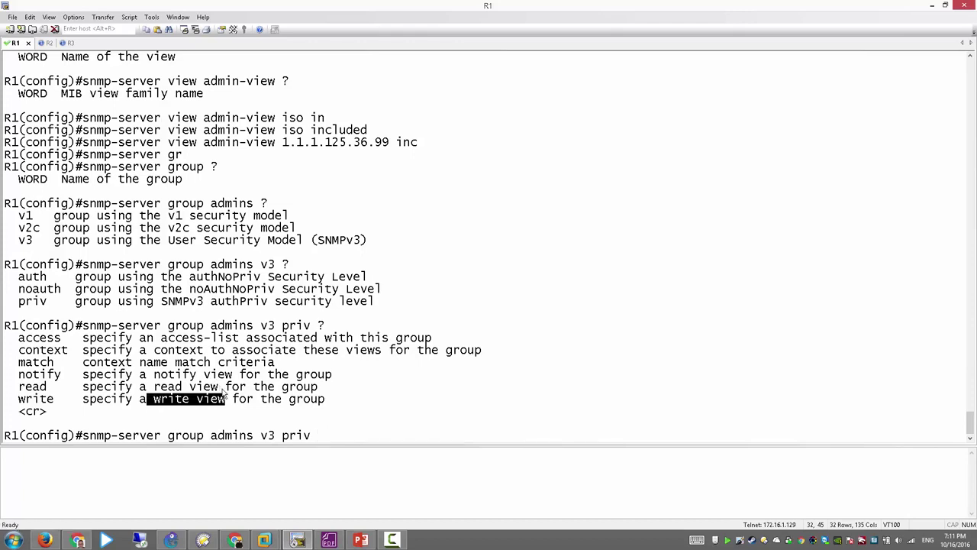
{"action": "mouse_move", "coordinate": [225, 386]}
{"action": "left_mouse_down"}
{"action": "mouse_move", "coordinate": [153, 387]}
{"action": "mouse_move", "coordinate": [228, 401]}
{"action": "left_mouse_up"}
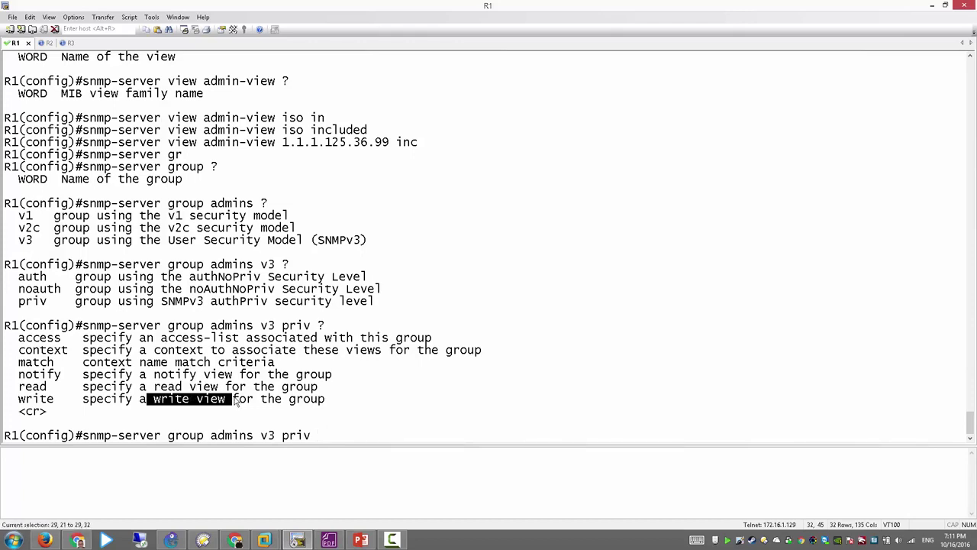
{"action": "left_click_drag", "start_coordinate": [154, 374], "coordinate": [241, 376]}
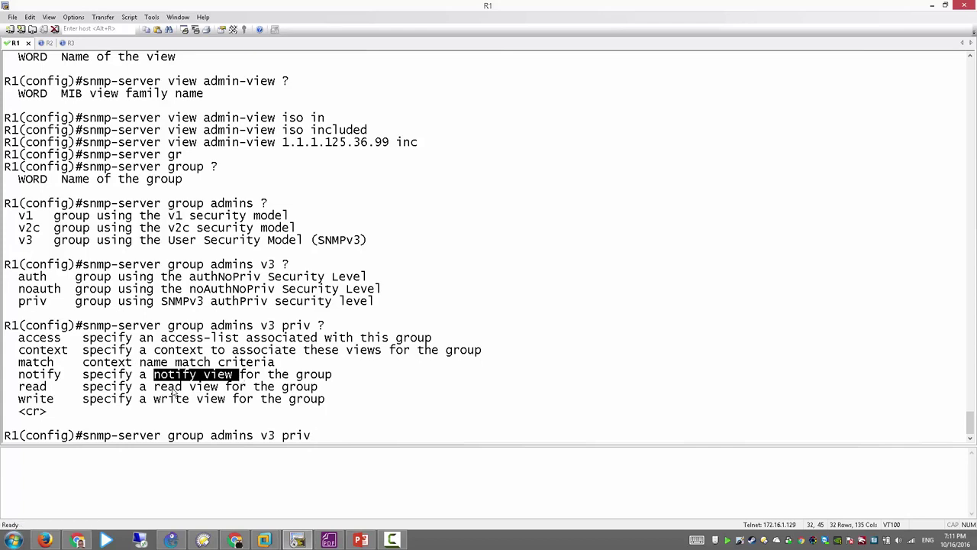
{"action": "left_click", "coordinate": [406, 408]}
Step: Append read view admin-view and access list SNMP-ACL to the group command
{"action": "type", "text": "rea"}
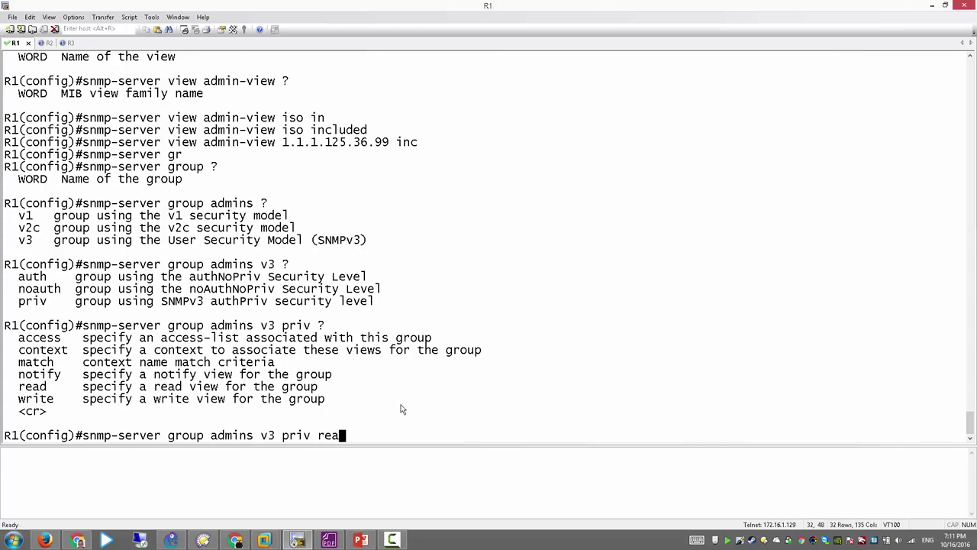
{"action": "key", "text": "Tab"}
{"action": "type", "text": "?"}
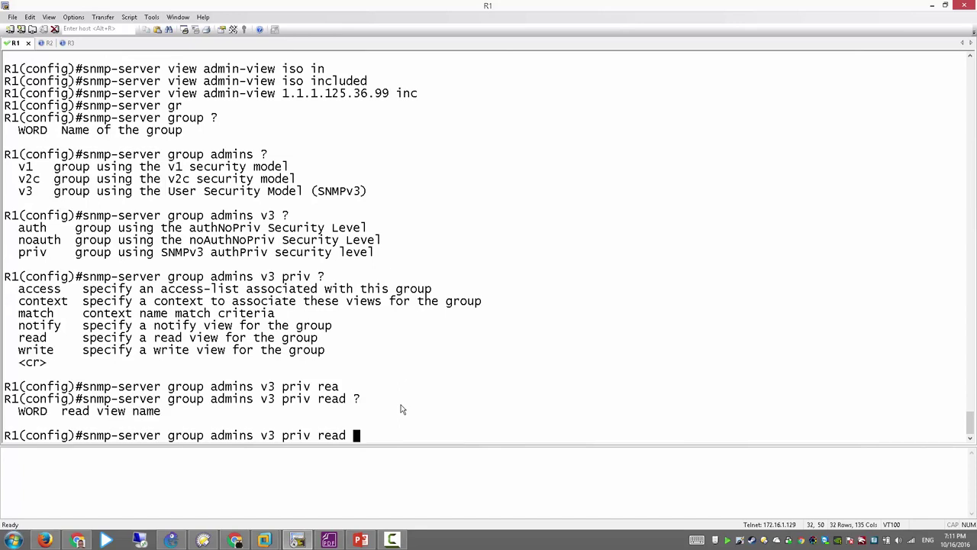
{"action": "scroll", "coordinate": [227, 126], "scroll_direction": "up", "scroll_amount": 2}
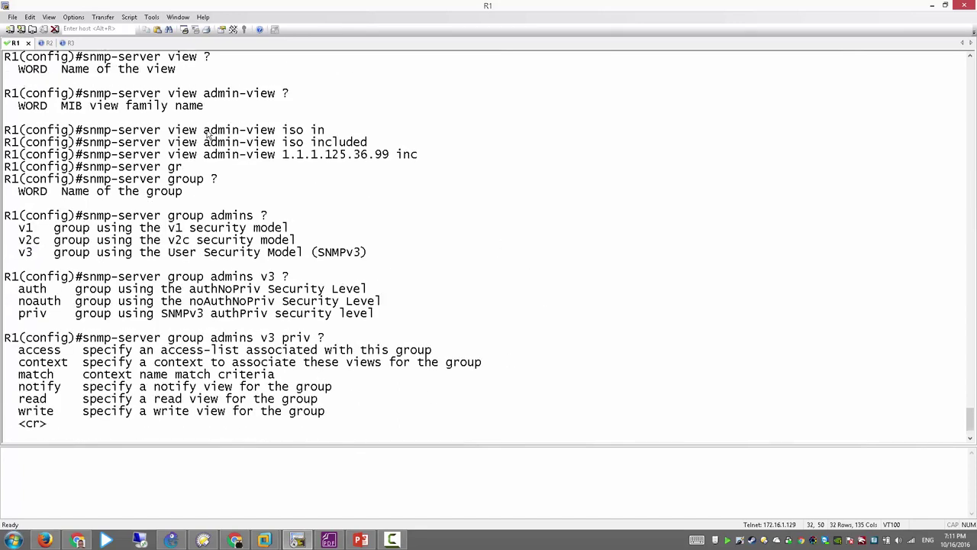
{"action": "left_click_drag", "start_coordinate": [204, 132], "coordinate": [276, 136]}
{"action": "scroll", "coordinate": [412, 311], "scroll_direction": "down", "scroll_amount": 2}
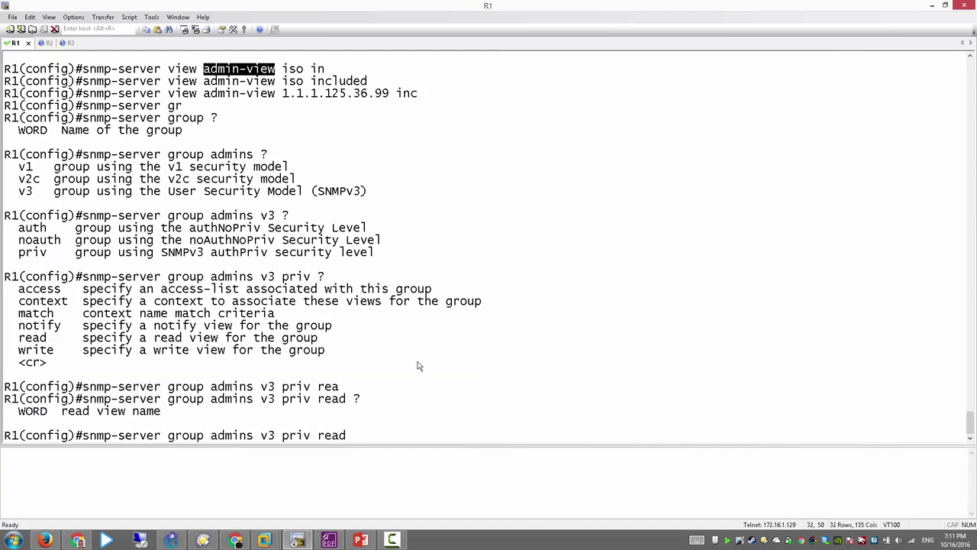
{"action": "type", "text": "admin-view ?"}
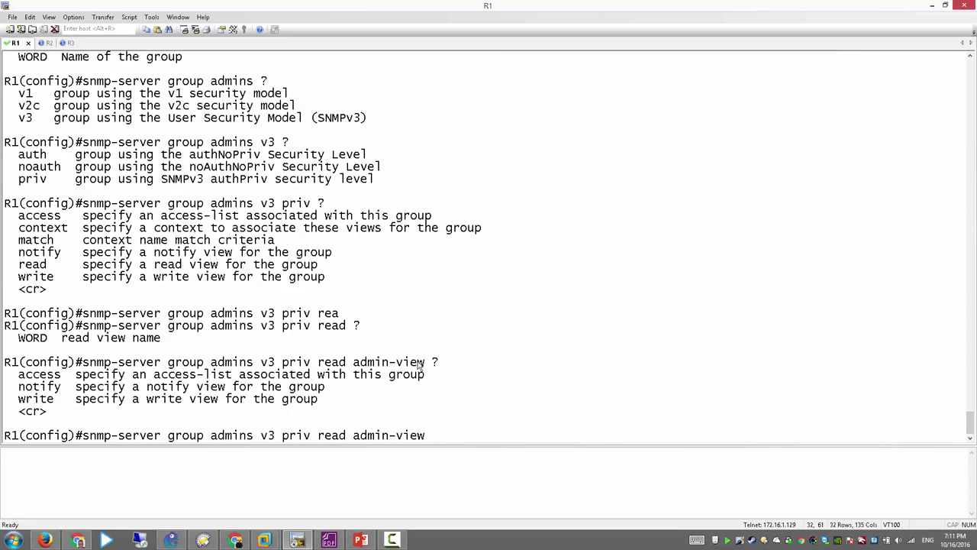
{"action": "left_click_drag", "start_coordinate": [147, 387], "coordinate": [150, 406]}
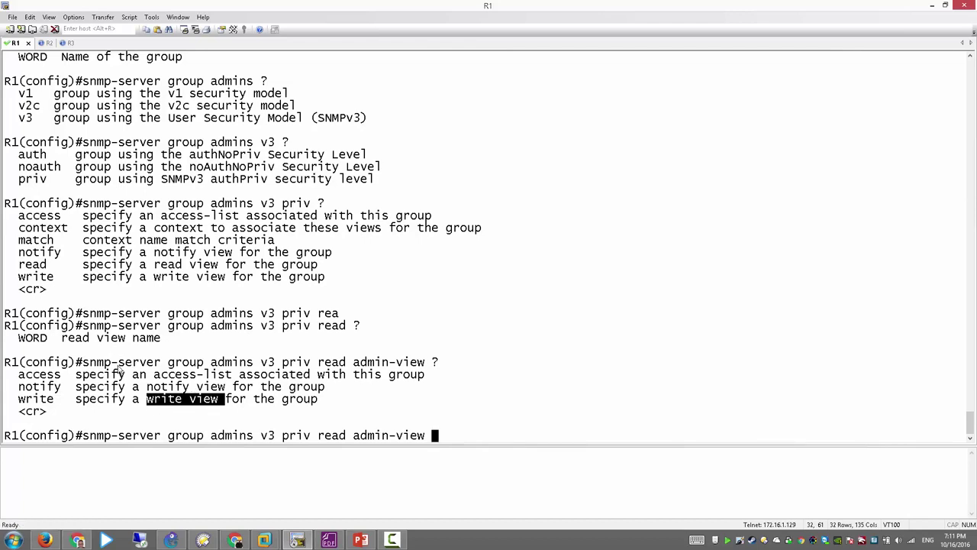
{"action": "left_click_drag", "start_coordinate": [67, 377], "coordinate": [23, 378]}
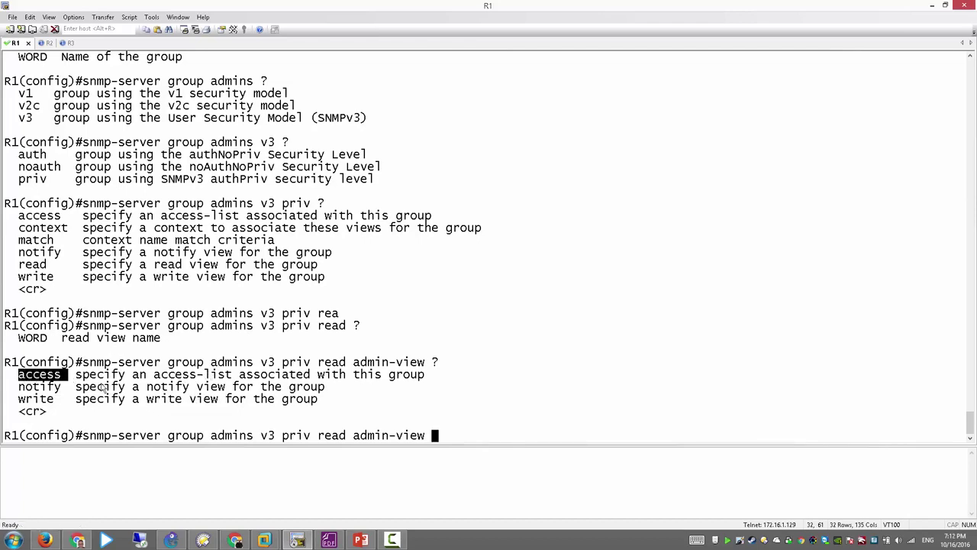
{"action": "type", "text": "access  ?"}
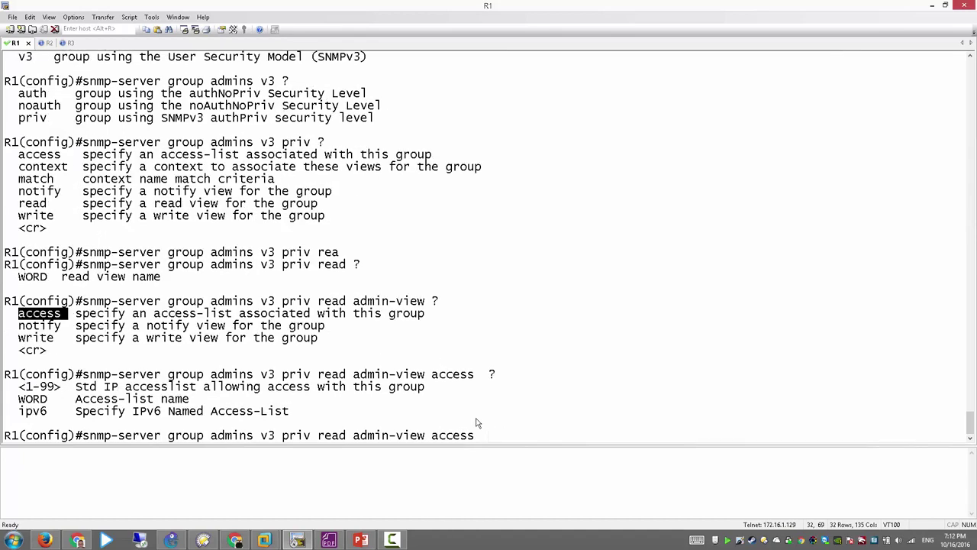
{"action": "type", "text": "SNMP-ACL"}
Step: Submit 'snmp-server group admins v3 priv read admin-view access SNMP-ACL' and highlight the group name admins
{"action": "key", "text": "Return"}
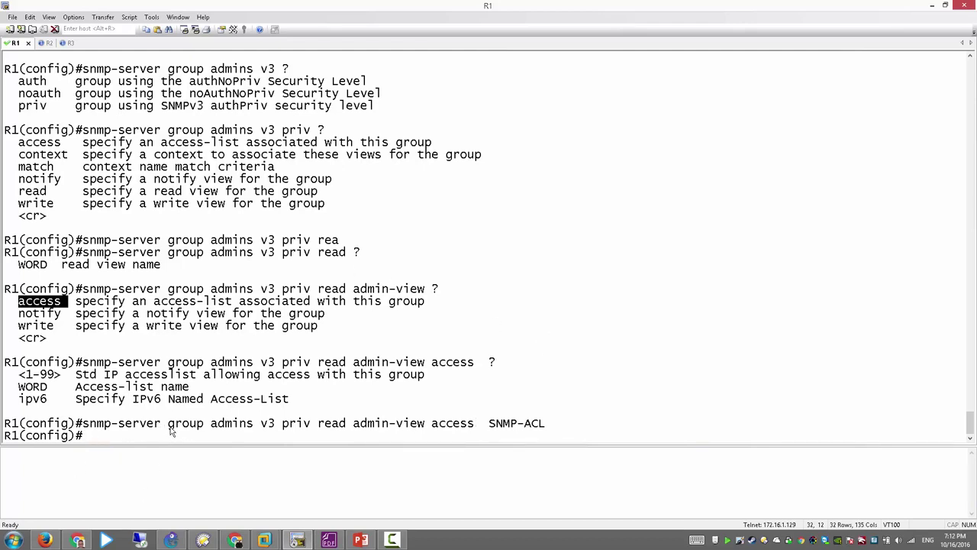
{"action": "left_click_drag", "start_coordinate": [169, 429], "coordinate": [202, 429]}
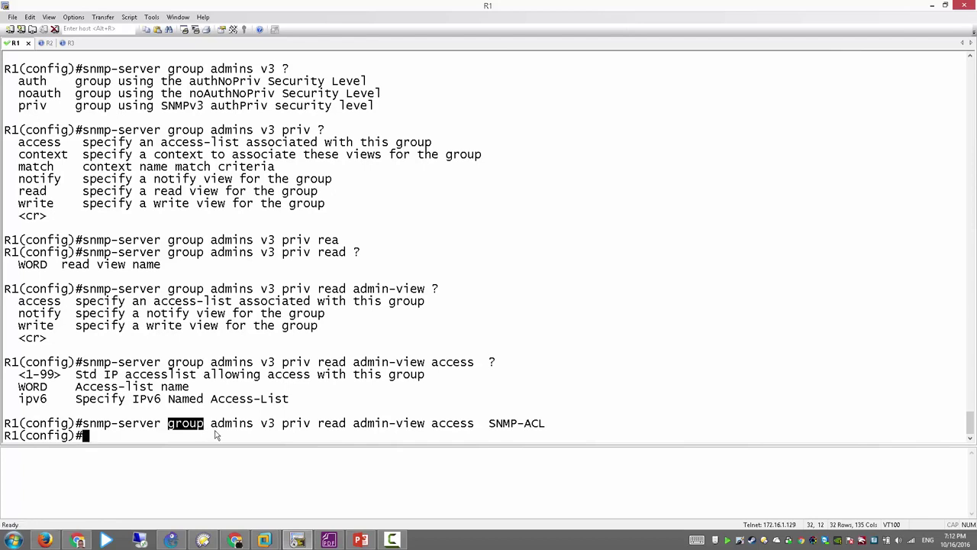
{"action": "left_click_drag", "start_coordinate": [207, 429], "coordinate": [536, 428]}
{"action": "left_click", "coordinate": [486, 439]}
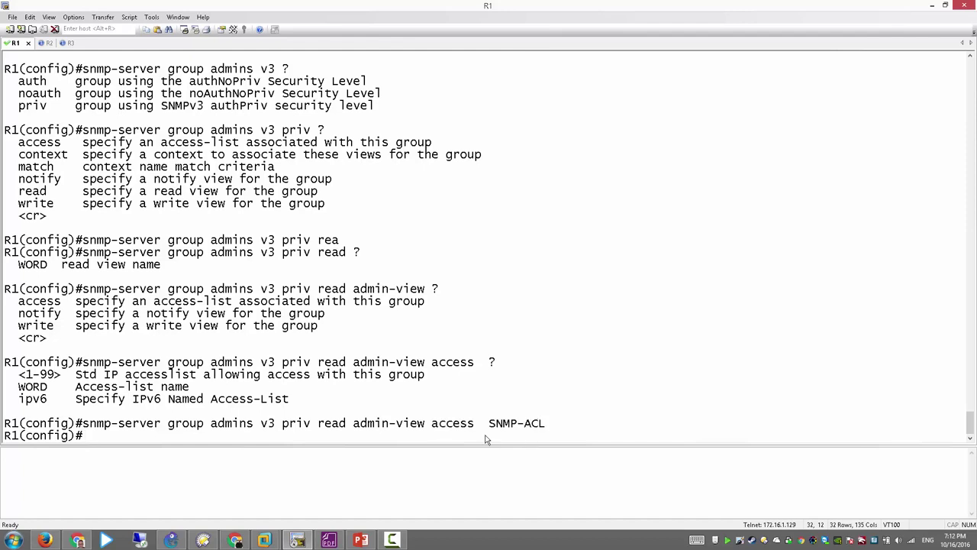
{"action": "key", "text": "Return"}
{"action": "key", "text": "Return"}
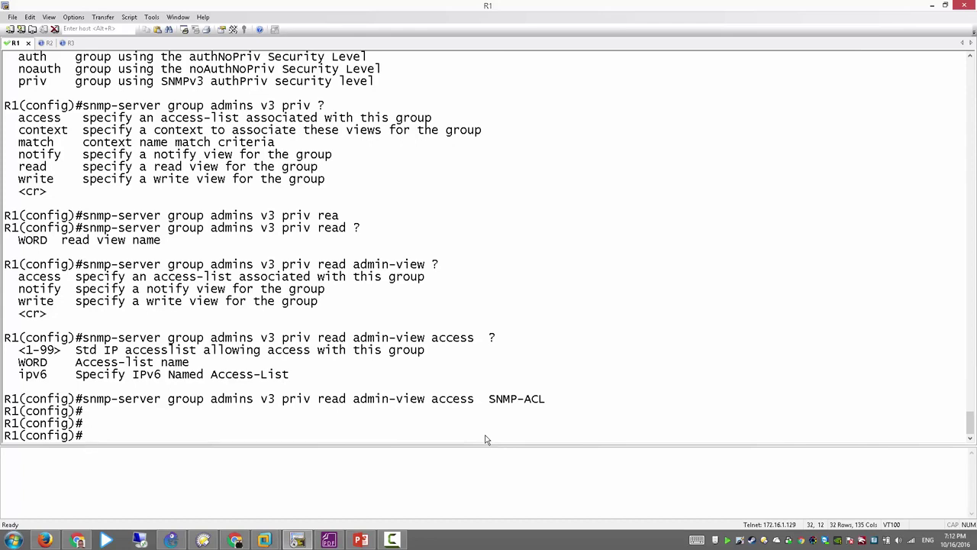
{"action": "type", "text": "snmp-ser"}
Step: Build 'snmp-server user admin admins v3 auth sha' followed by the authentication password, checking options with ?
{"action": "key", "text": "Tab"}
{"action": "type", "text": "use"}
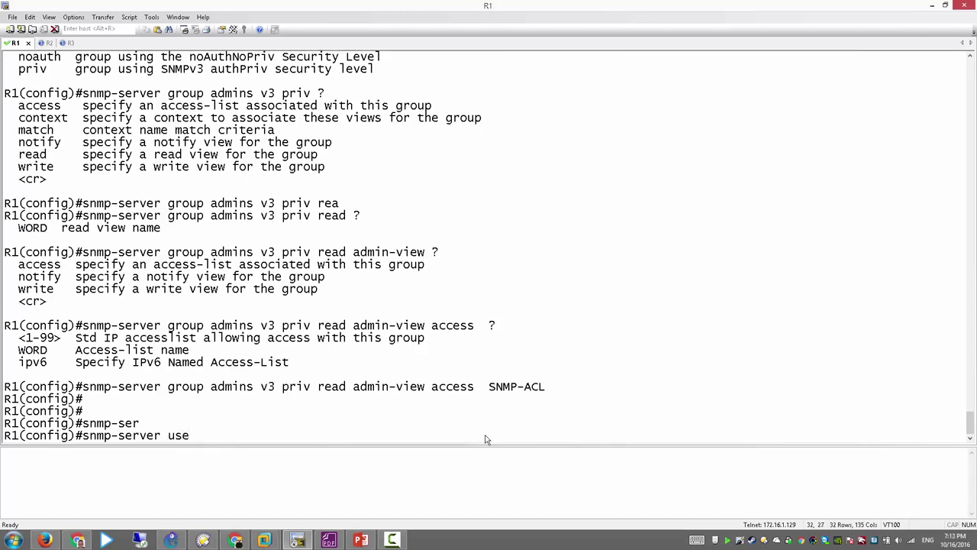
{"action": "key", "text": "Tab"}
{"action": "type", "text": "?"}
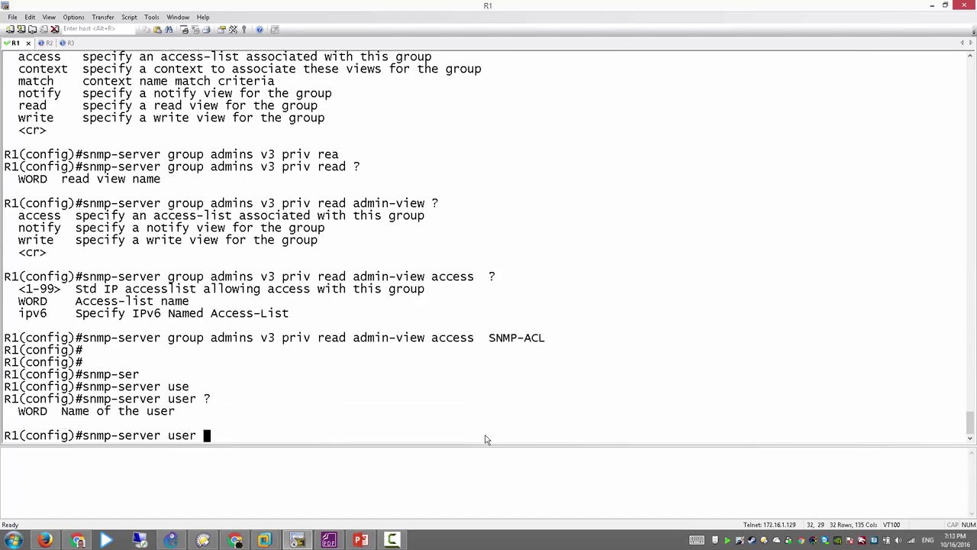
{"action": "type", "text": "admin "}
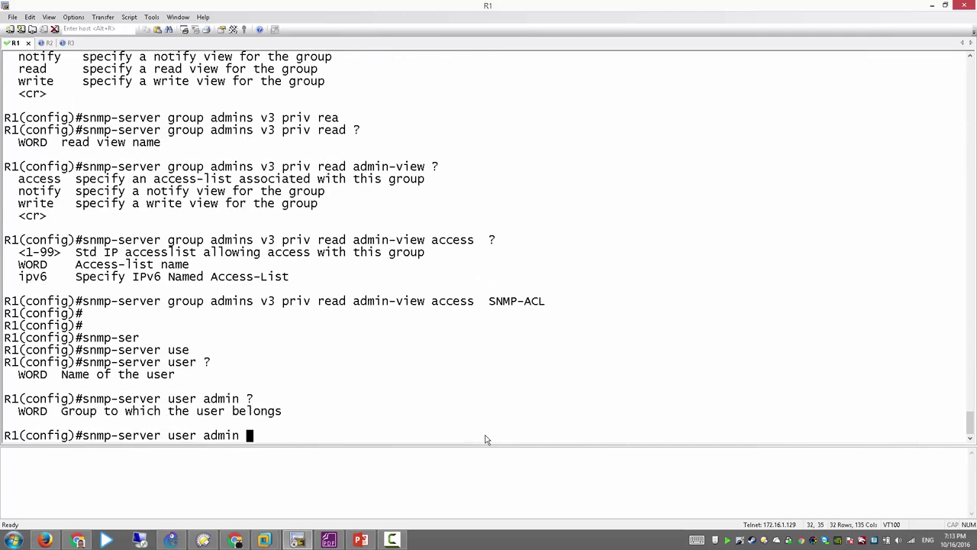
{"action": "type", "text": "?admins ?"}
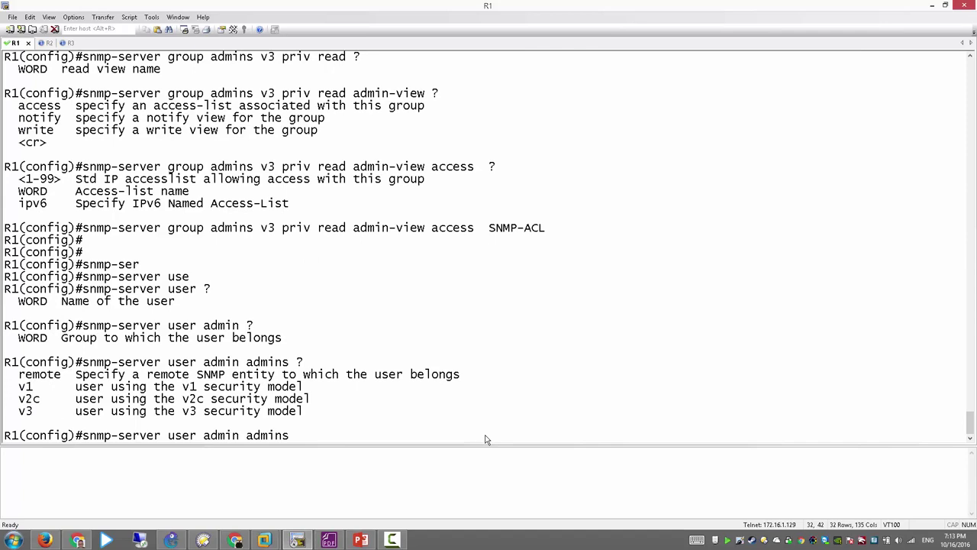
{"action": "type", "text": "v3 ?"}
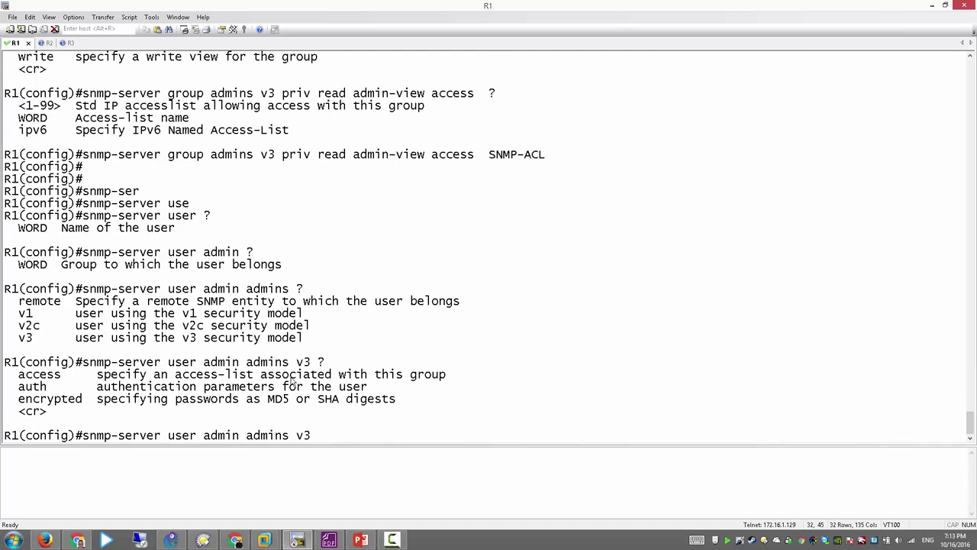
{"action": "left_click_drag", "start_coordinate": [262, 379], "coordinate": [13, 382]}
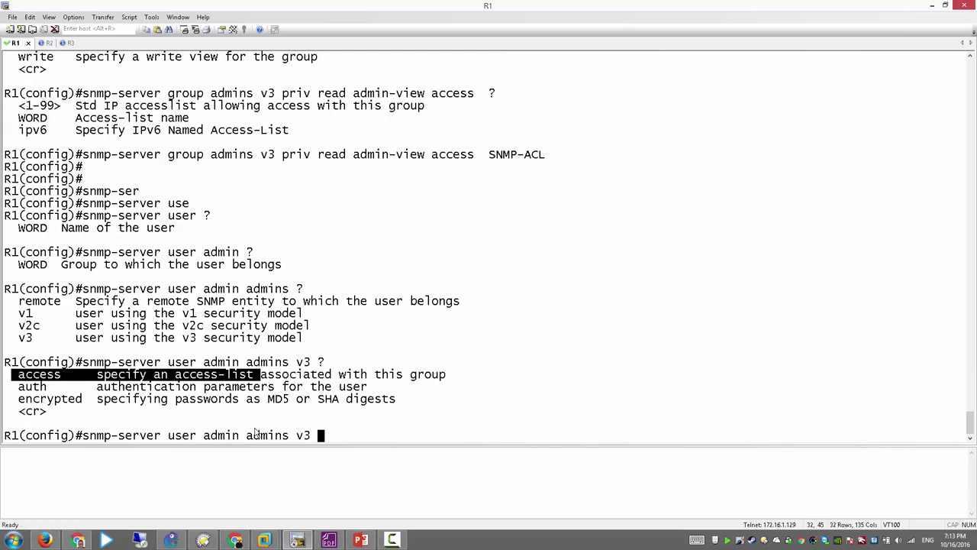
{"action": "left_click_drag", "start_coordinate": [53, 388], "coordinate": [23, 392]}
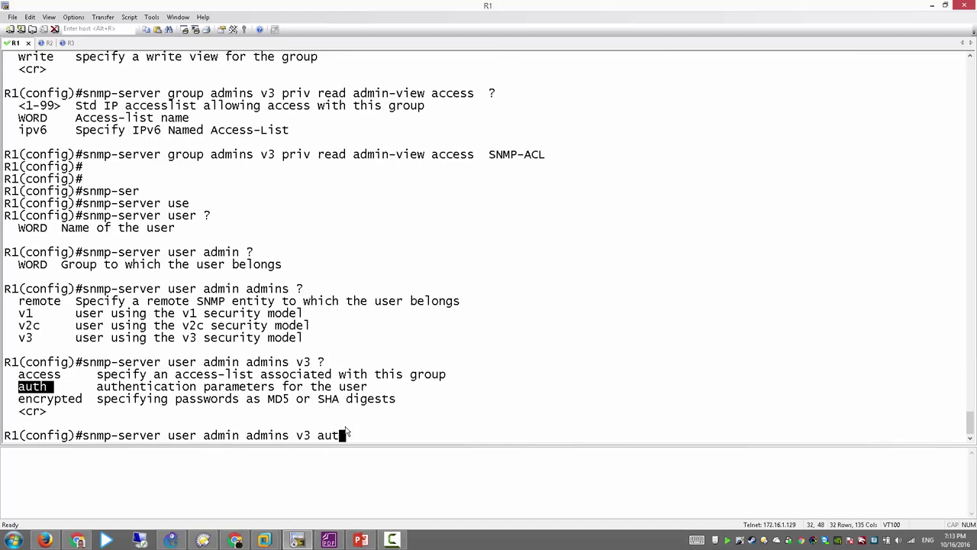
{"action": "type", "text": "h ?"}
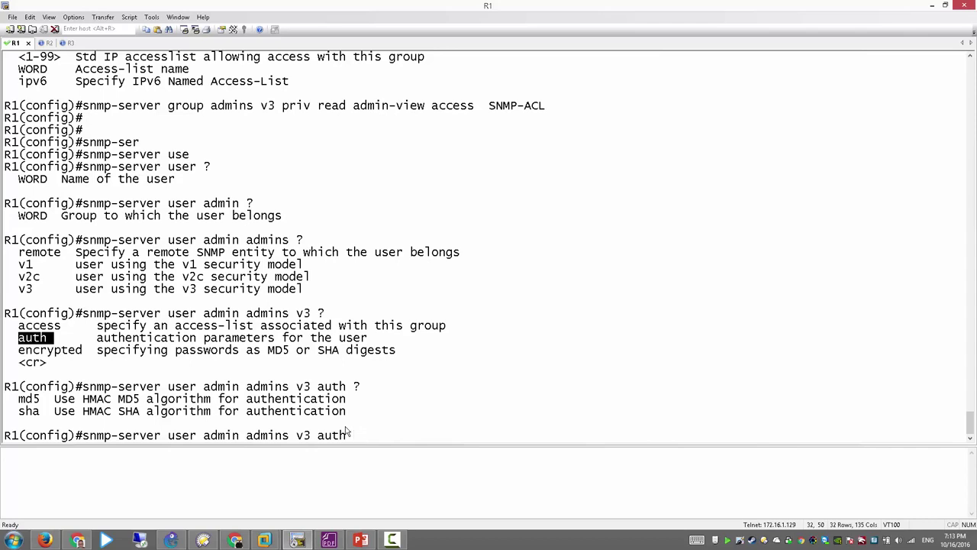
{"action": "type", "text": "sha "}
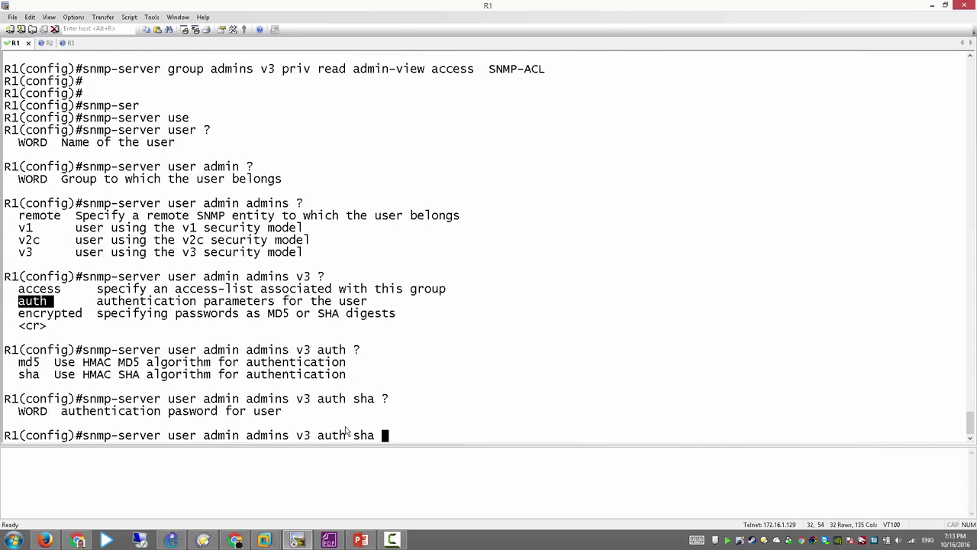
{"action": "type", "text": "?cisco123456"}
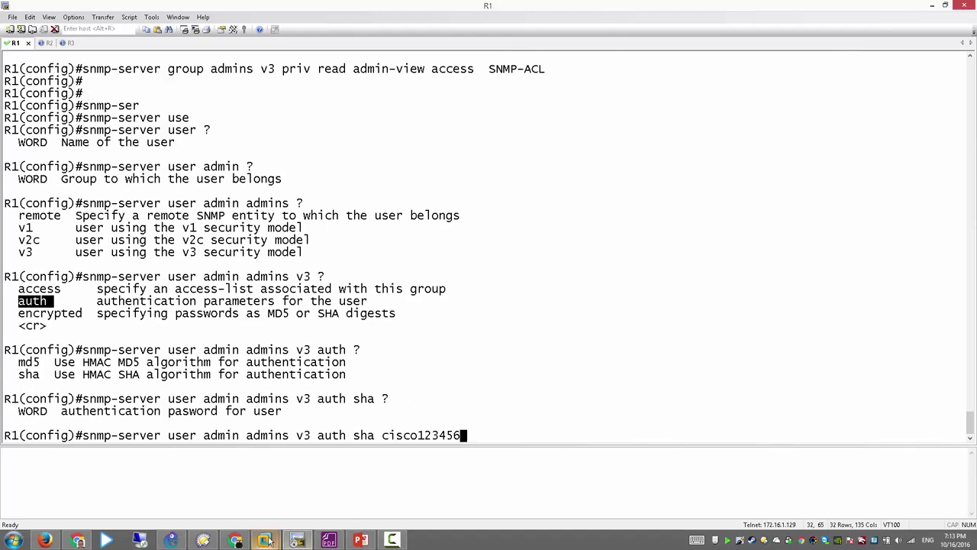
Step: Show the Windows XP VM full screen and open Administrative Tools > Services
{"action": "mouse_move", "coordinate": [273, 540]}
{"action": "left_click", "coordinate": [321, 481]}
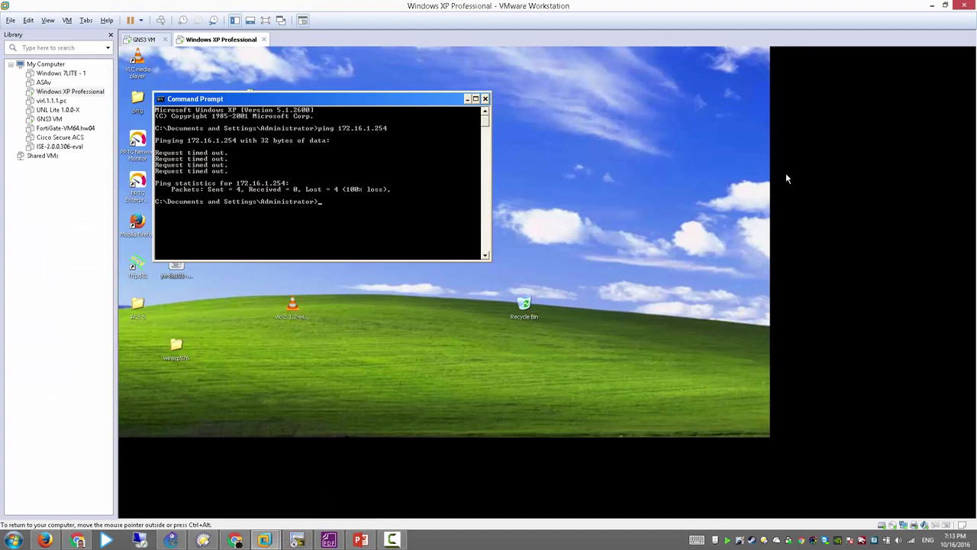
{"action": "left_click", "coordinate": [267, 21]}
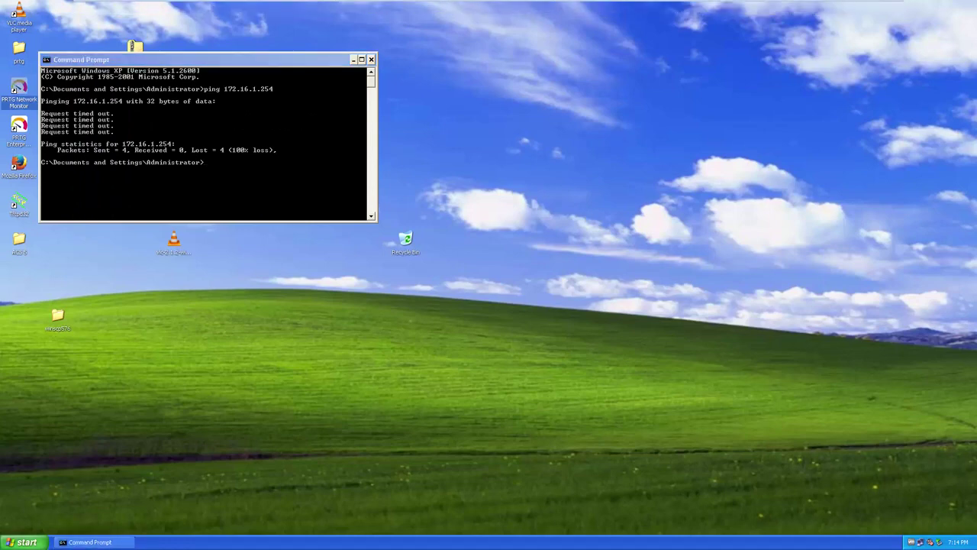
{"action": "key", "text": "super"}
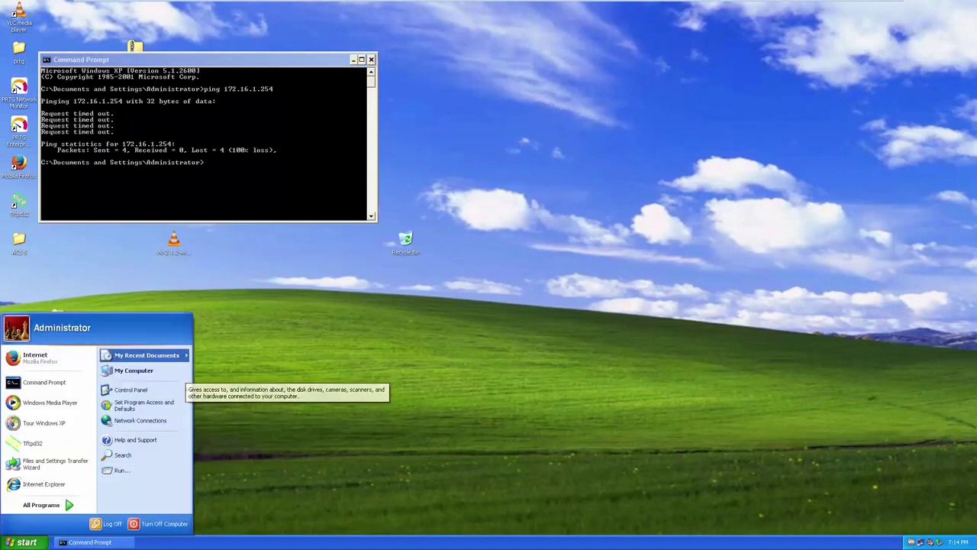
{"action": "right_click", "coordinate": [172, 371]}
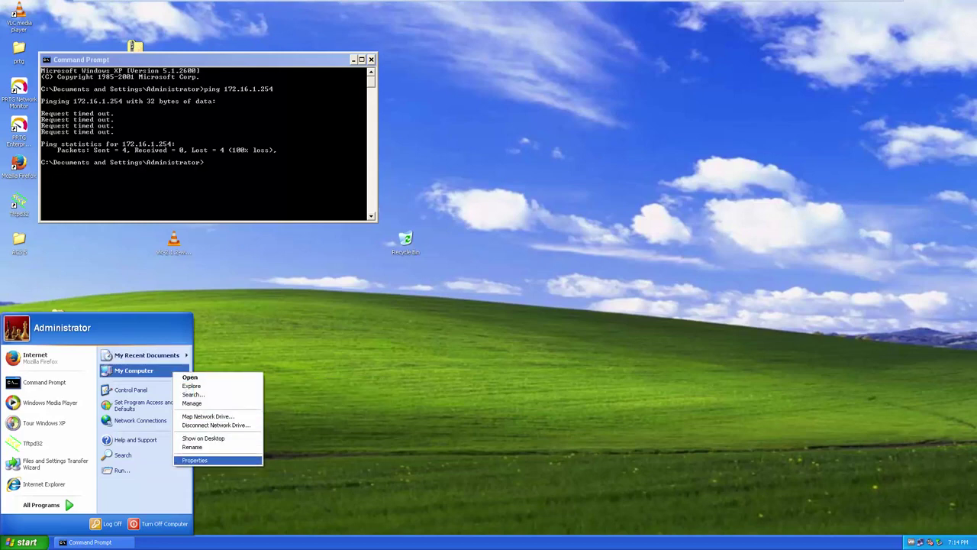
{"action": "left_click", "coordinate": [41, 505]}
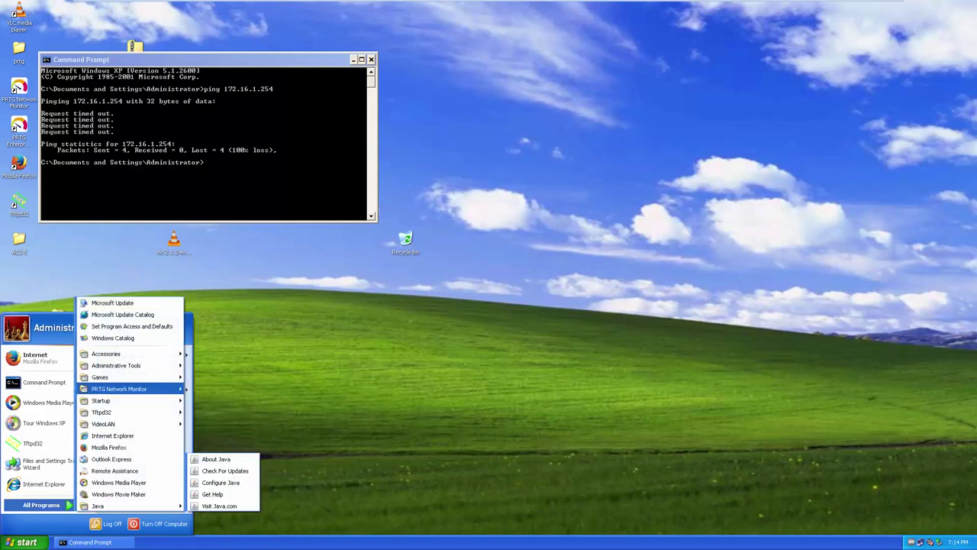
{"action": "mouse_move", "coordinate": [116, 365]}
{"action": "left_click", "coordinate": [212, 436]}
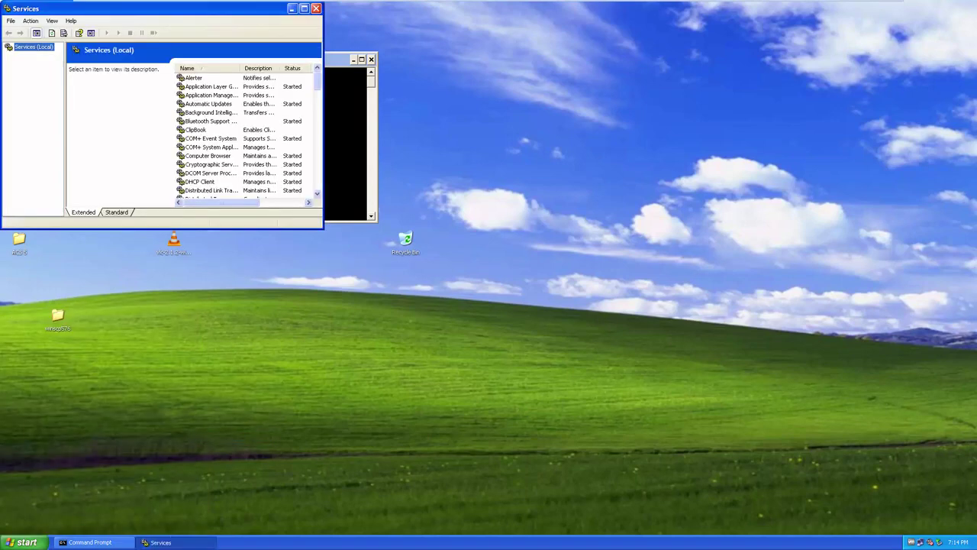
Step: Change PRTG Core Server Service's startup type from Disabled to Manual
{"action": "left_click", "coordinate": [210, 138]}
{"action": "key", "text": "p"}
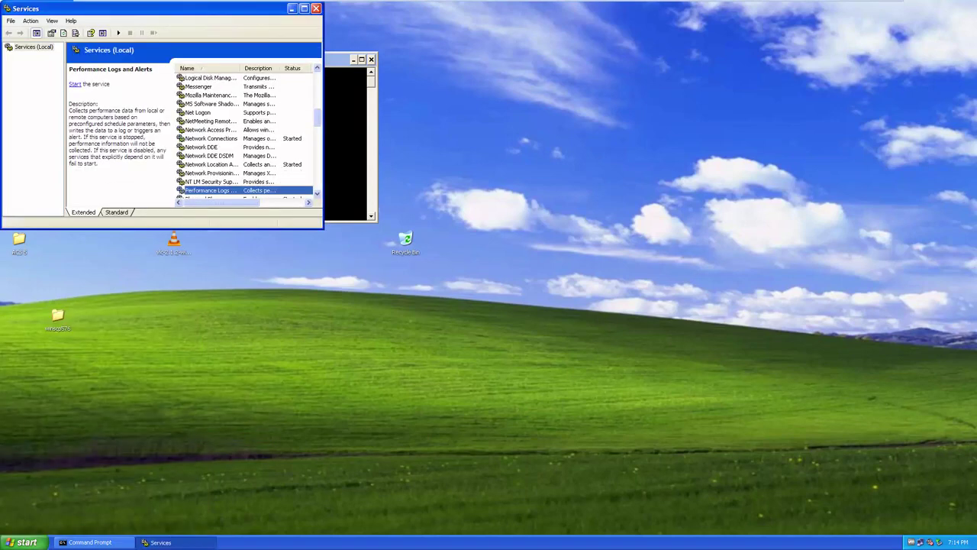
{"action": "scroll", "coordinate": [252, 149], "scroll_direction": "down", "scroll_amount": 2}
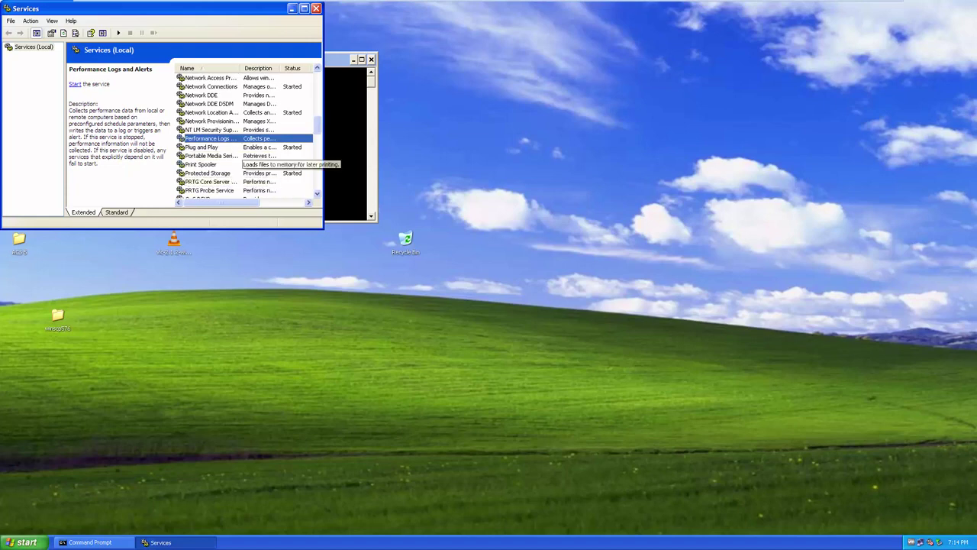
{"action": "scroll", "coordinate": [259, 164], "scroll_direction": "down", "scroll_amount": 1}
{"action": "left_click", "coordinate": [207, 147]}
{"action": "left_click", "coordinate": [207, 155]}
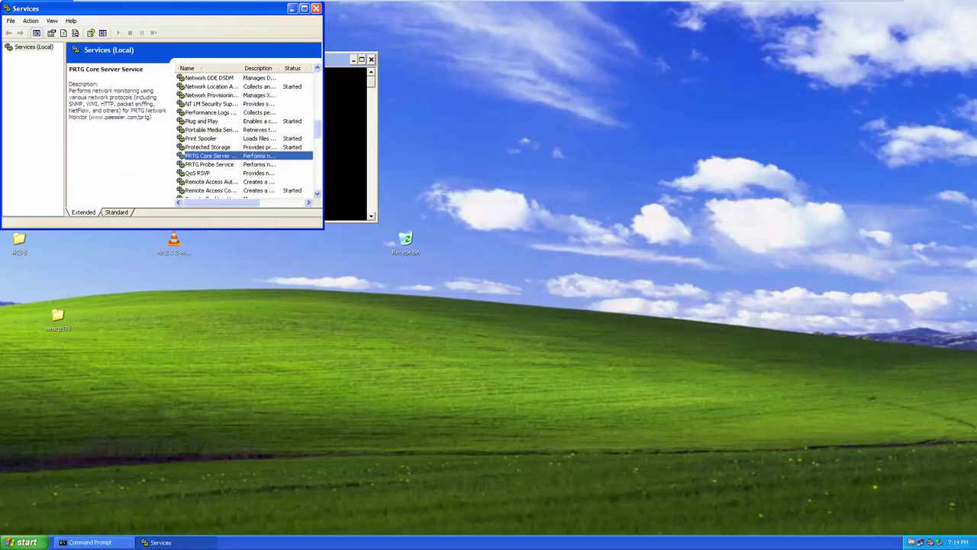
{"action": "left_click", "coordinate": [304, 9]}
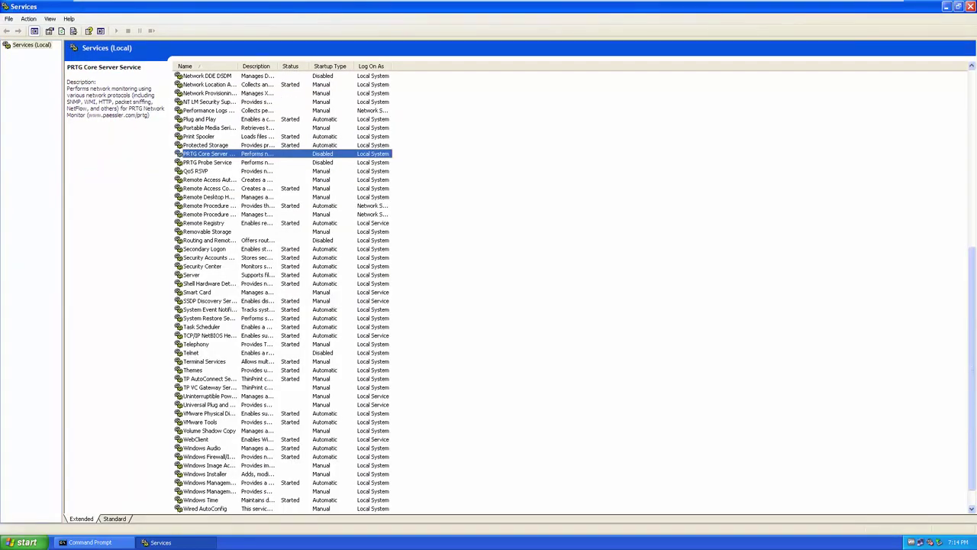
{"action": "key", "text": "Return"}
{"action": "left_click", "coordinate": [573, 268]}
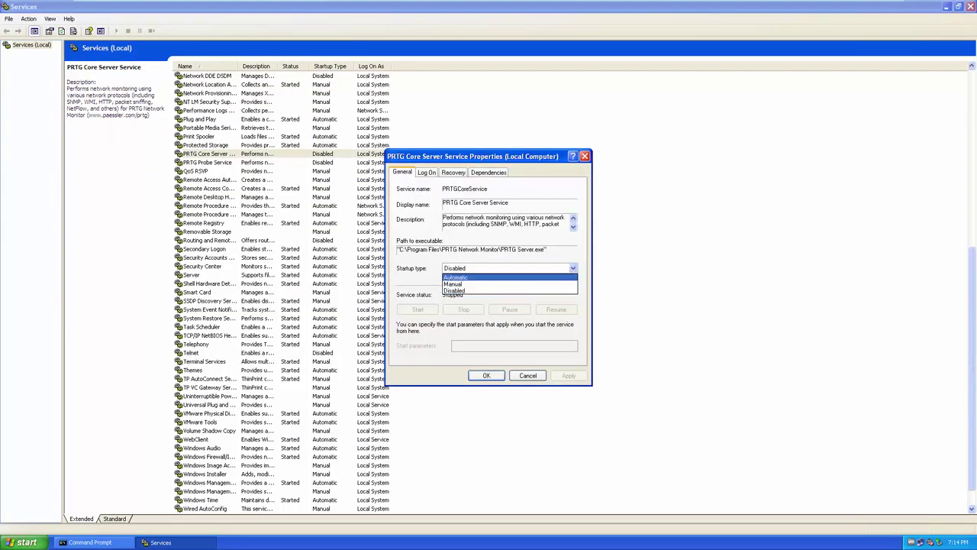
{"action": "left_click", "coordinate": [489, 283]}
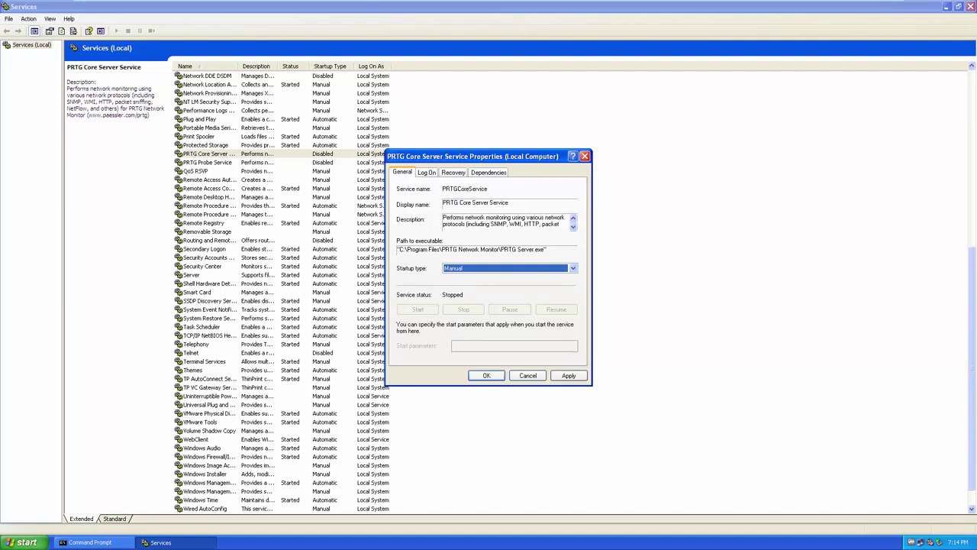
{"action": "key", "text": "Return"}
Step: Change PRTG Probe Service's startup type to Manual
{"action": "key", "text": "Down"}
{"action": "key", "text": "Return"}
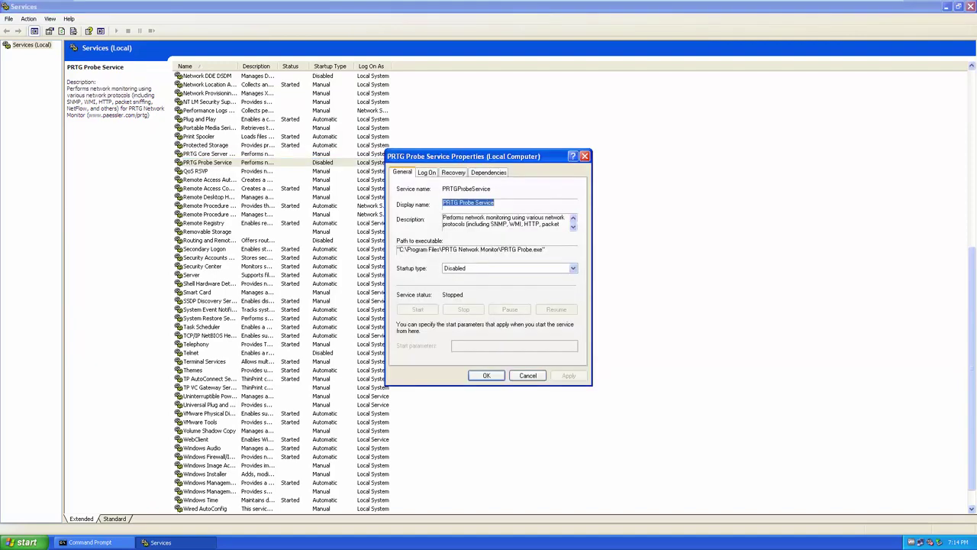
{"action": "key", "text": "Tab"}
{"action": "key", "text": "Tab"}
{"action": "key", "text": "alt+Down"}
{"action": "key", "text": "Up"}
{"action": "key", "text": "Return"}
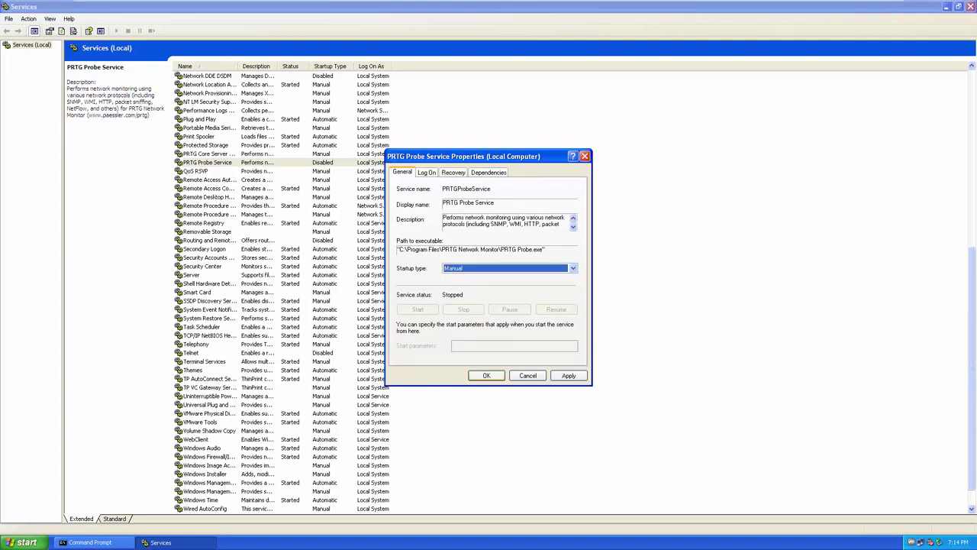
{"action": "key", "text": "Return"}
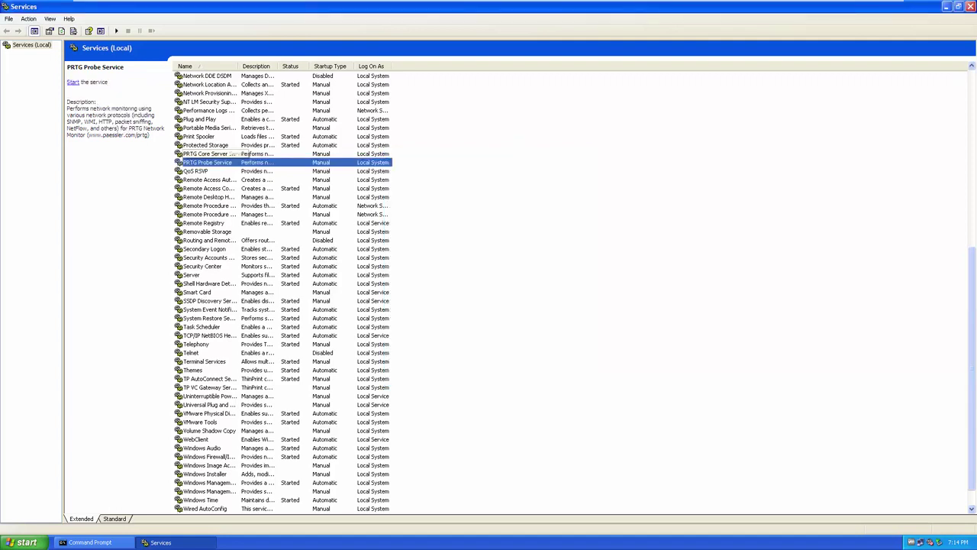
Step: Start the PRTG Probe Service and the PRTG Core Server Service
{"action": "key", "text": "alt+a"}
{"action": "key", "text": "s"}
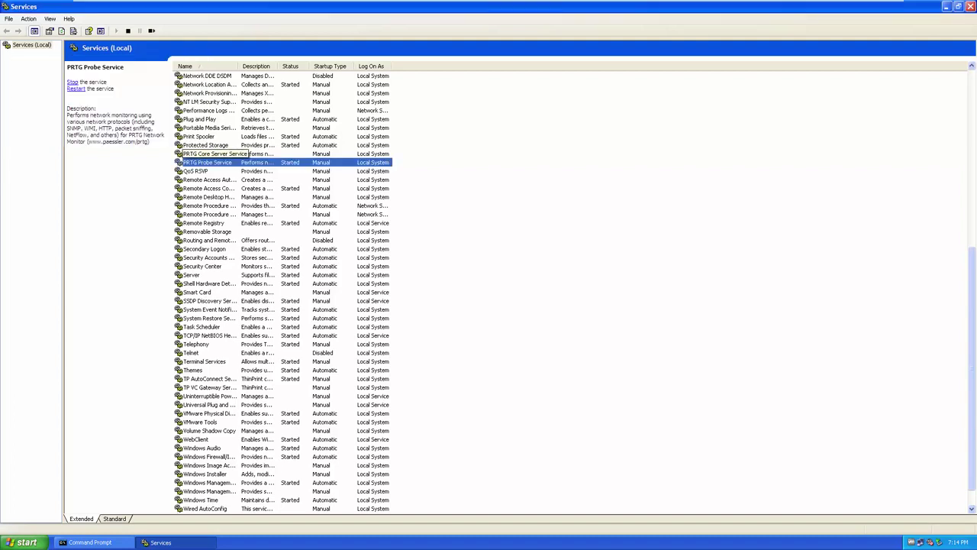
{"action": "left_click", "coordinate": [206, 153]}
{"action": "left_click", "coordinate": [116, 30]}
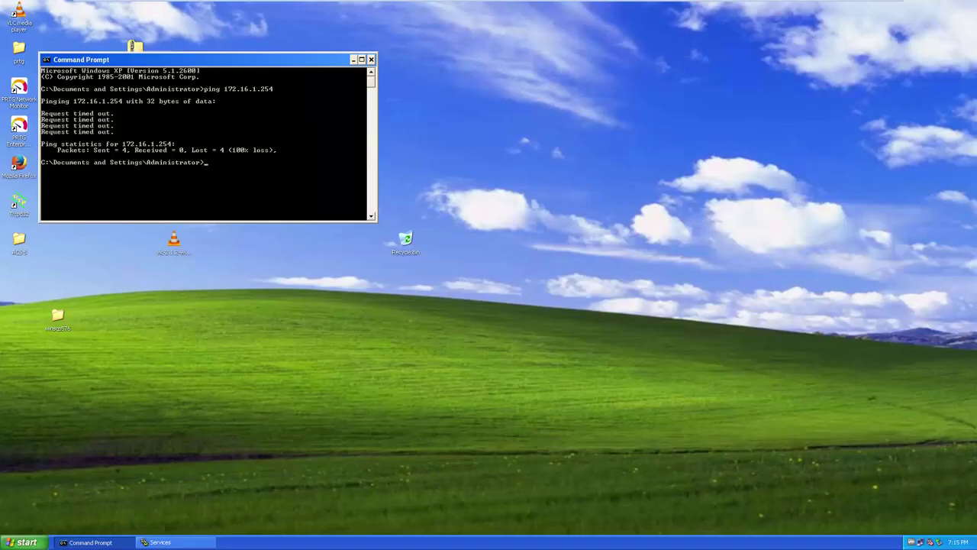
Step: Move the Command Prompt aside, select the PRTG desktop shortcuts, and exit the guest's full-screen view
{"action": "left_click_drag", "start_coordinate": [153, 60], "coordinate": [388, 55]}
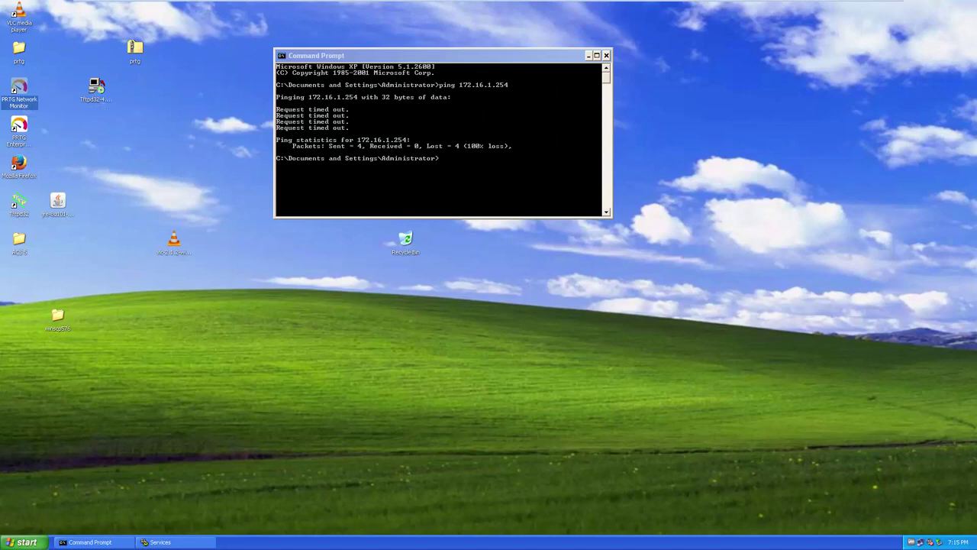
{"action": "left_click", "coordinate": [19, 126]}
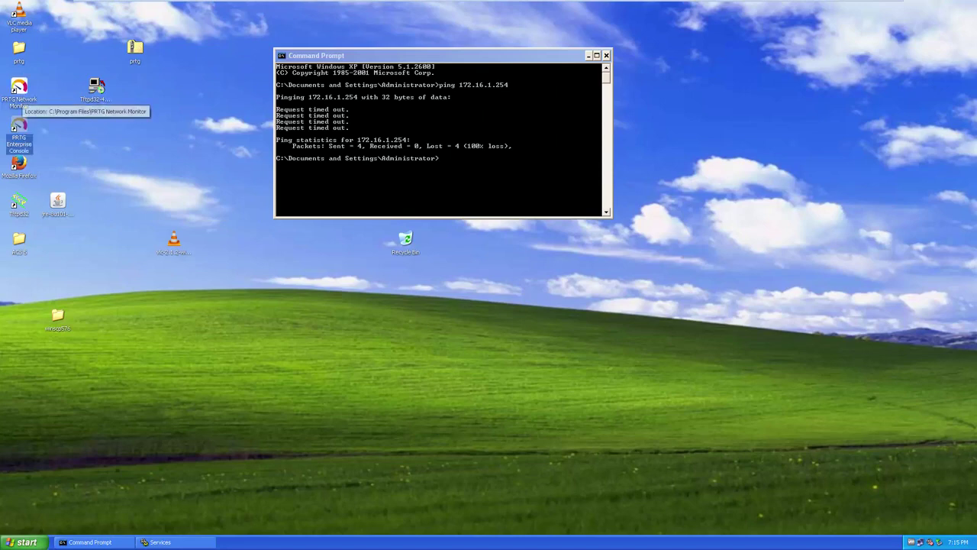
{"action": "left_click", "coordinate": [19, 88]}
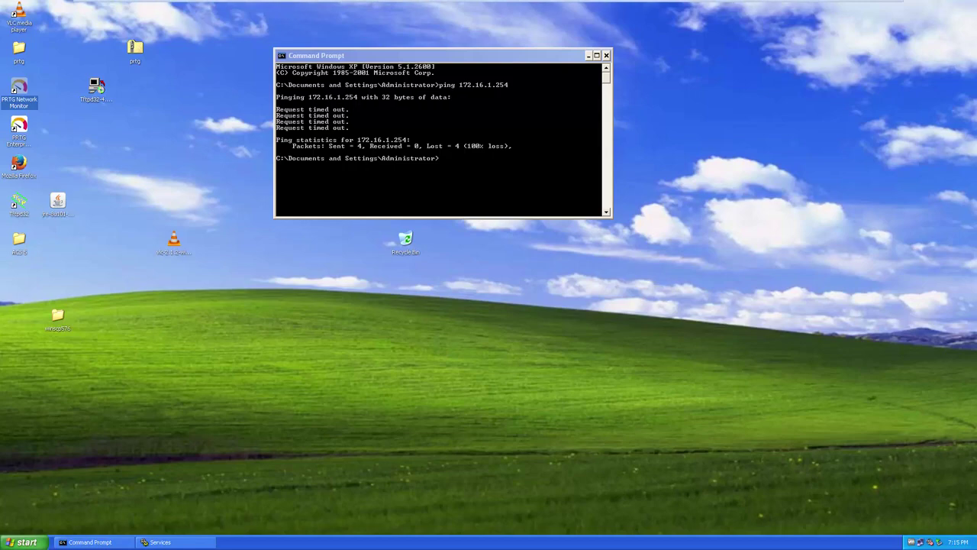
{"action": "left_click", "coordinate": [879, 7]}
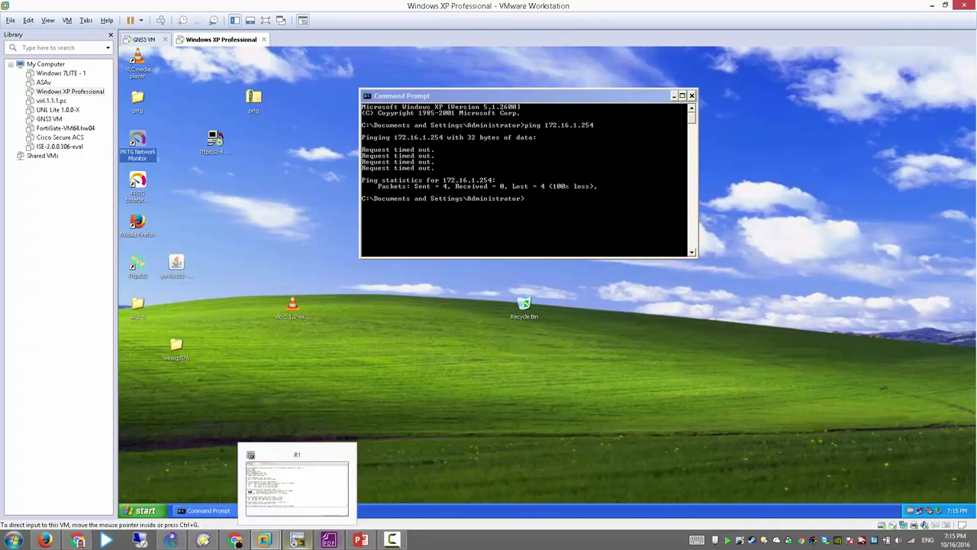
Step: Complete R1's SNMPv3 user command with AES 128 privacy and its password, and submit it
{"action": "left_click", "coordinate": [297, 539]}
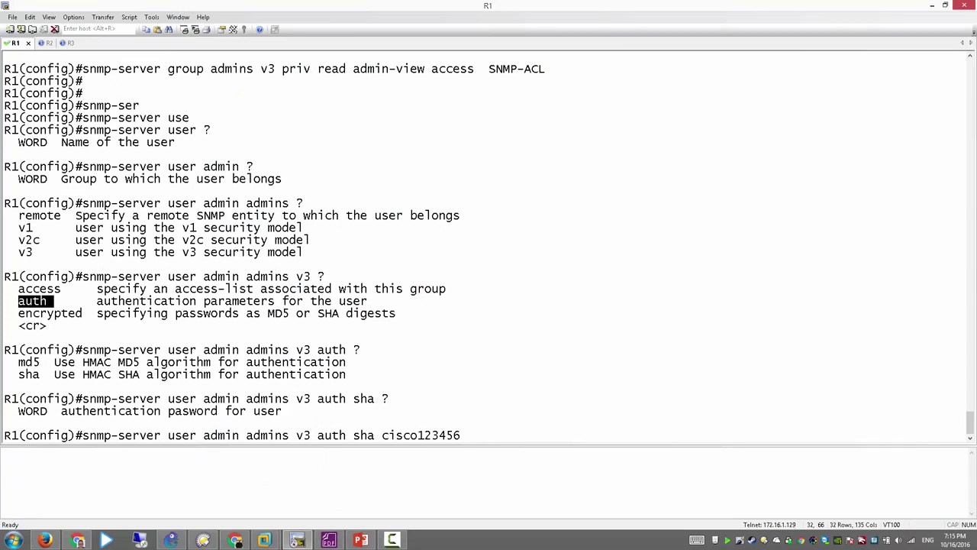
{"action": "type", "text": "?"}
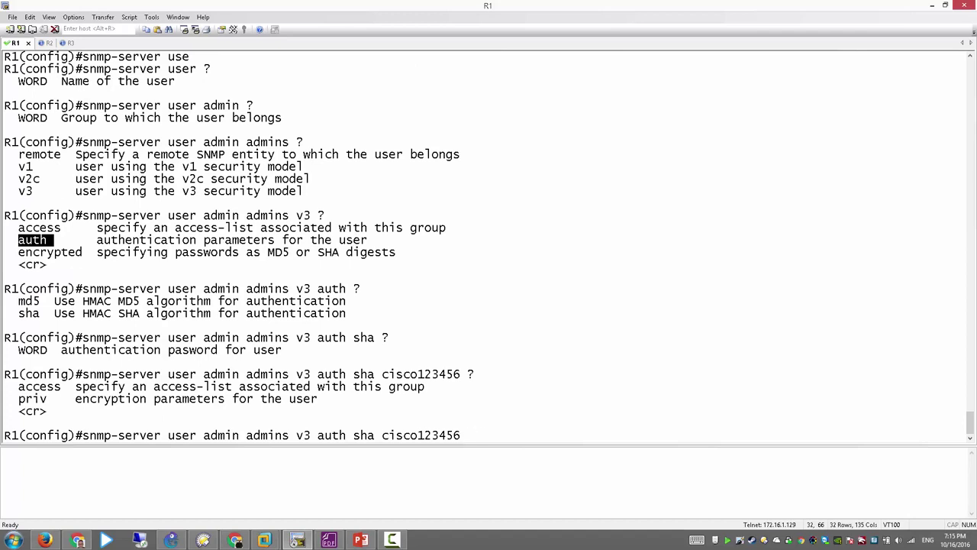
{"action": "type", "text": "priv "}
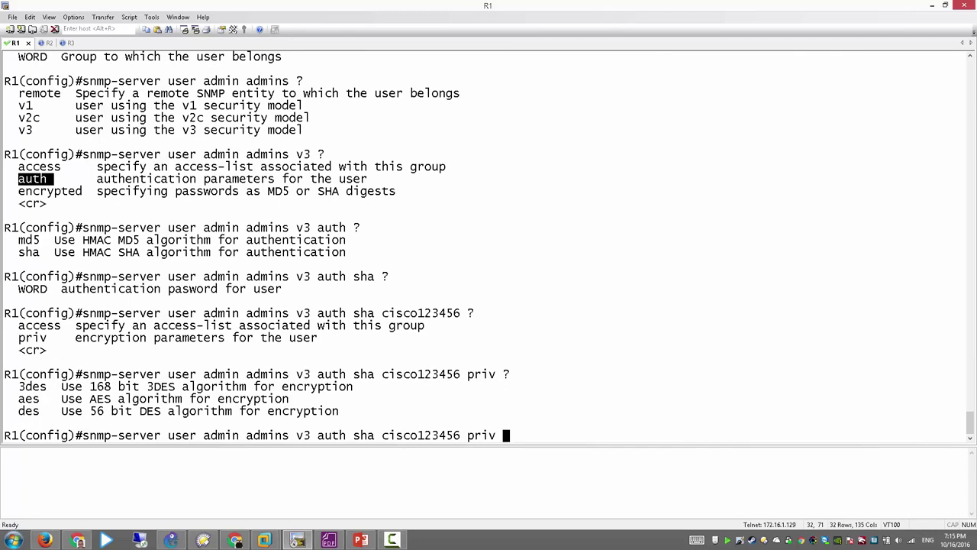
{"action": "type", "text": "?aes ?"}
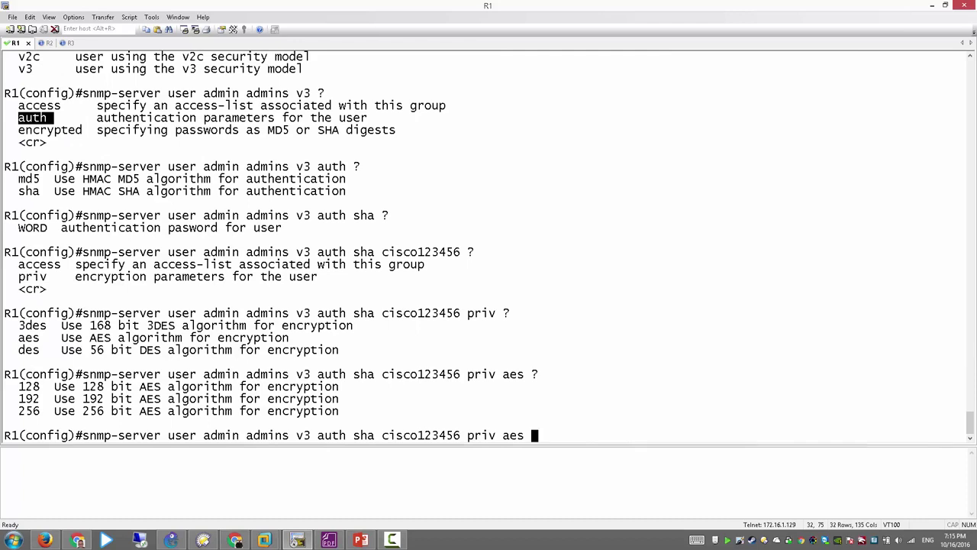
{"action": "type", "text": "128 "}
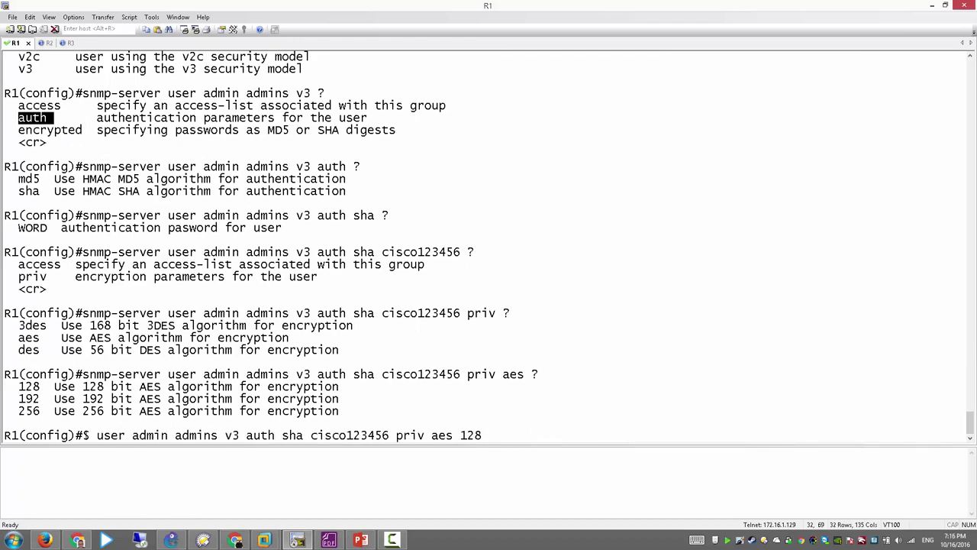
{"action": "type", "text": "?"}
{"action": "type", "text": "cisco"}
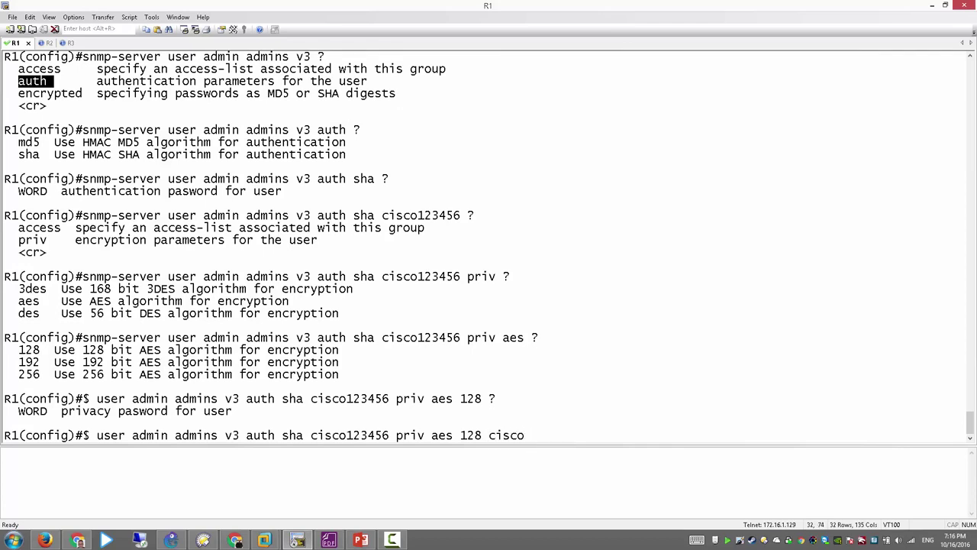
{"action": "type", "text": "654321"}
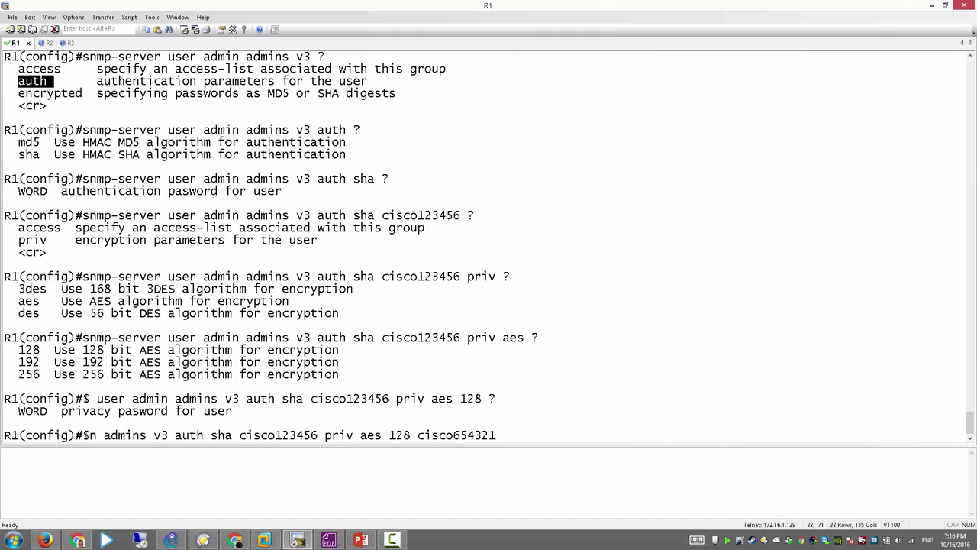
{"action": "type", "text": "?"}
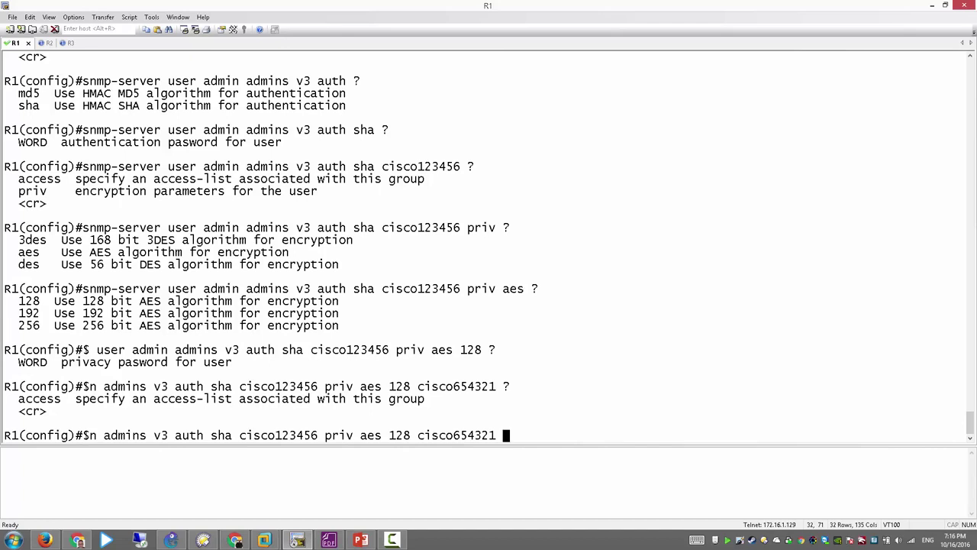
{"action": "key", "text": "Return"}
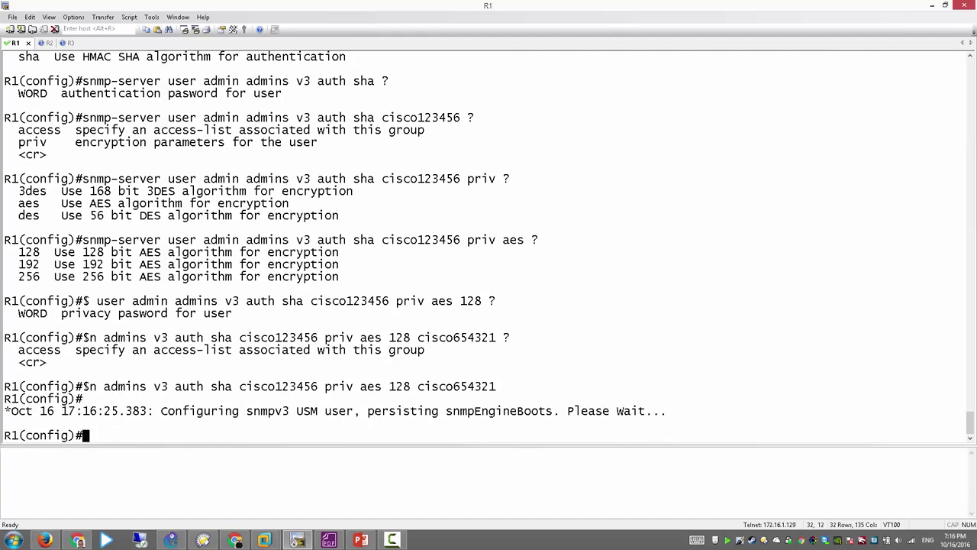
Step: Highlight the SHA, AES and user confirmation output, then return to the PRTG virtual machine
{"action": "left_click_drag", "start_coordinate": [83, 117], "coordinate": [461, 118]}
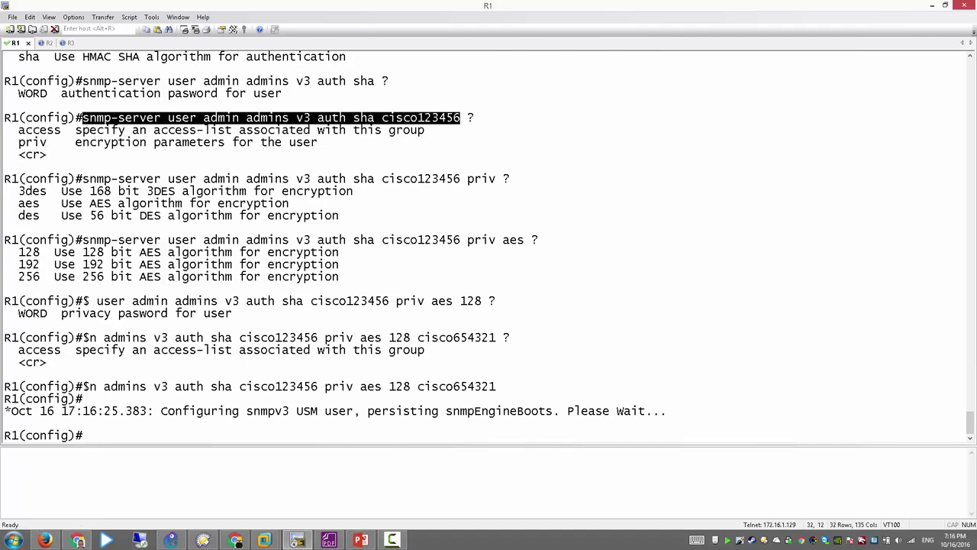
{"action": "left_click_drag", "start_coordinate": [326, 386], "coordinate": [496, 387]}
{"action": "left_click_drag", "start_coordinate": [161, 411], "coordinate": [345, 411]}
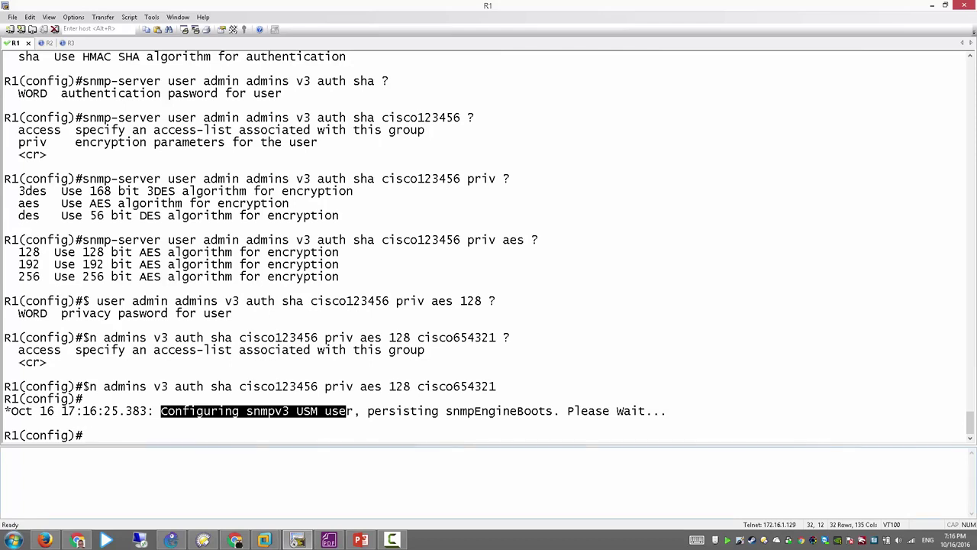
{"action": "left_click", "coordinate": [265, 539]}
{"action": "left_click", "coordinate": [316, 489]}
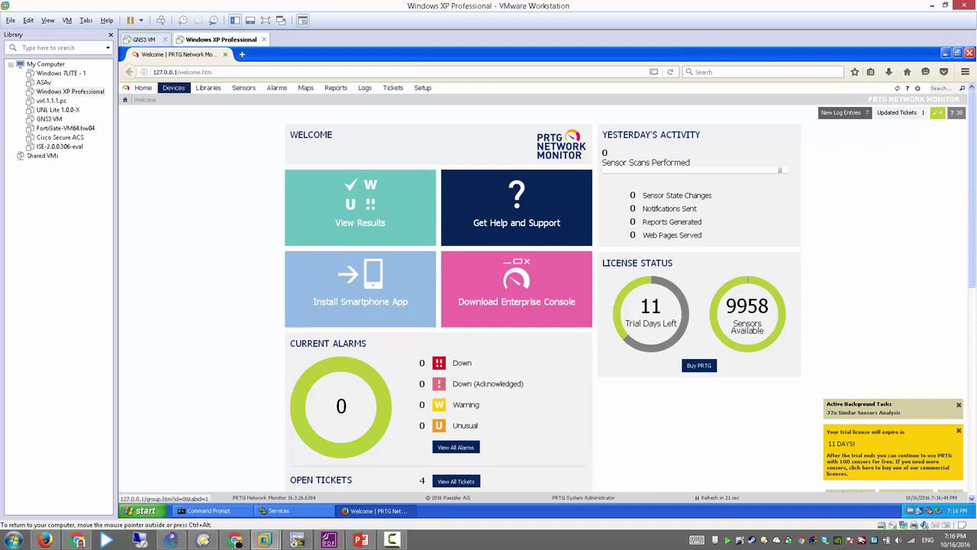
Step: Choose Add Device from PRTG's Devices menu
{"action": "mouse_move", "coordinate": [174, 88]}
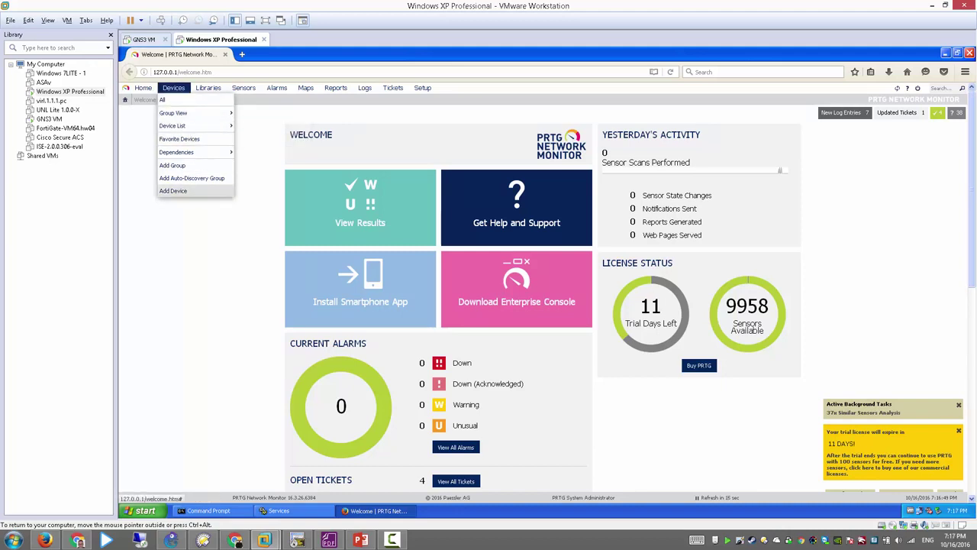
{"action": "left_click", "coordinate": [172, 190]}
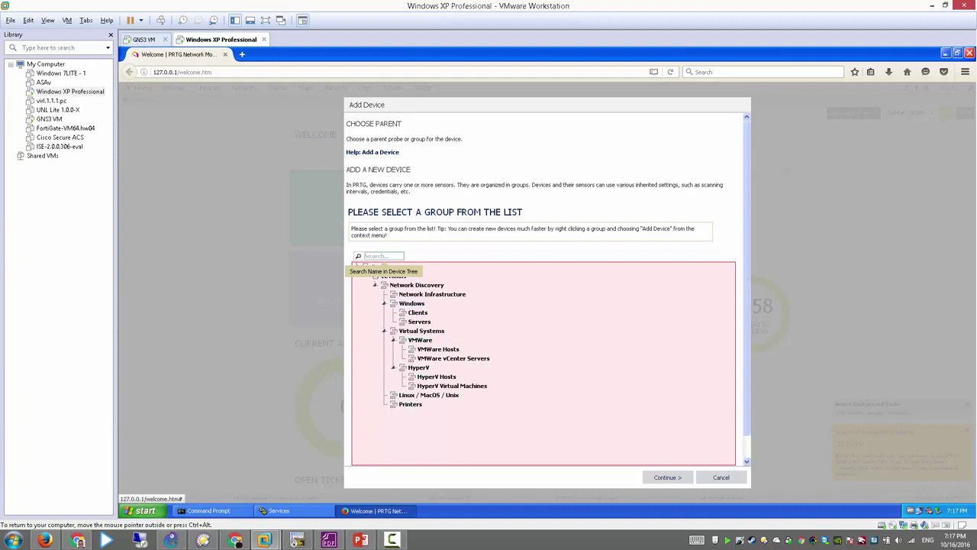
Step: Pick Network Infrastructure as the parent group and name the new device R1
{"action": "left_click", "coordinate": [432, 294]}
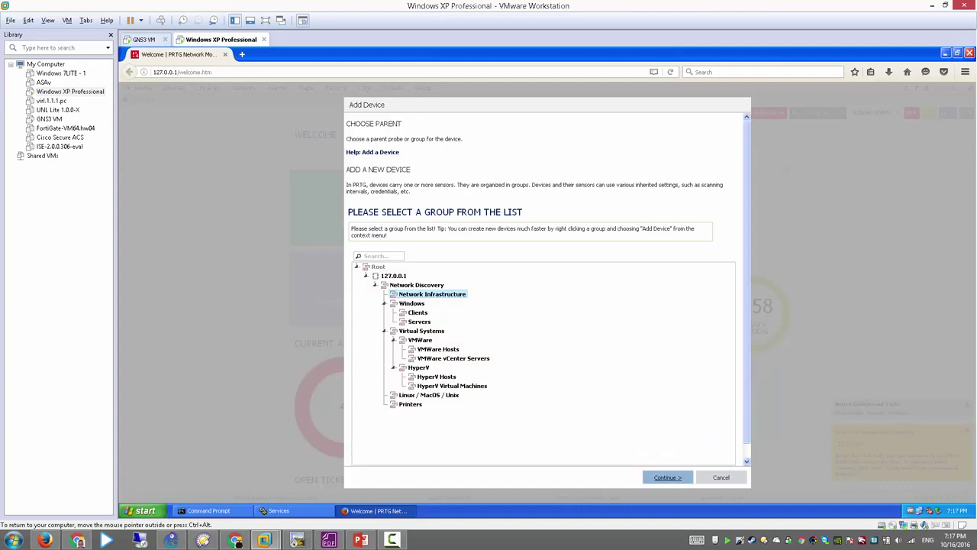
{"action": "left_click", "coordinate": [667, 478]}
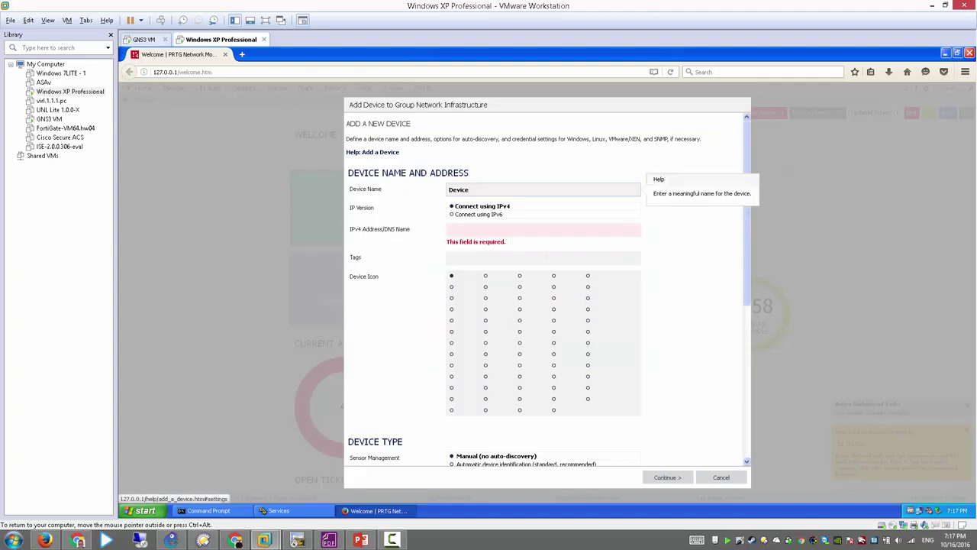
{"action": "key", "text": "ctrl+a"}
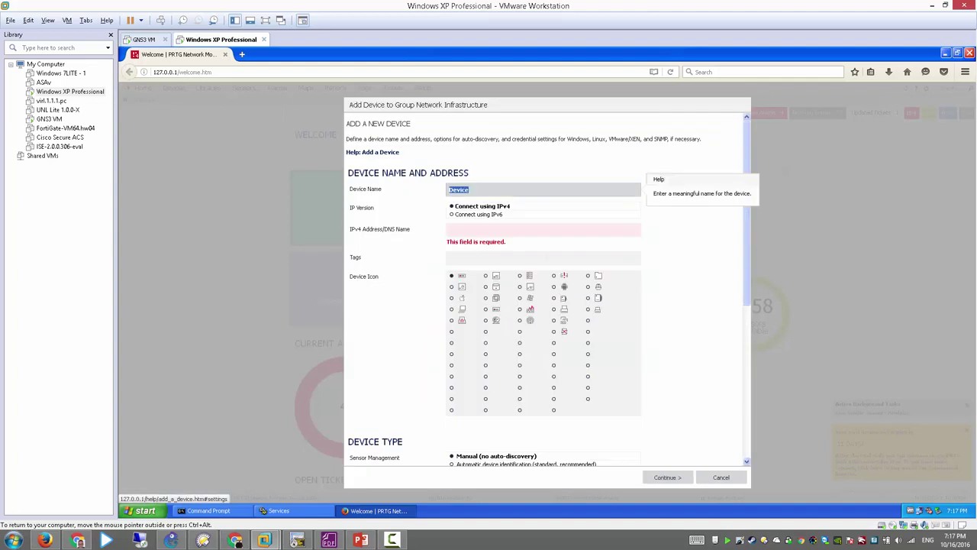
{"action": "type", "text": "R1"}
Step: Enter IPv4 address 172.16.1.254, keep the remaining defaults, and create the device
{"action": "key", "text": "Tab"}
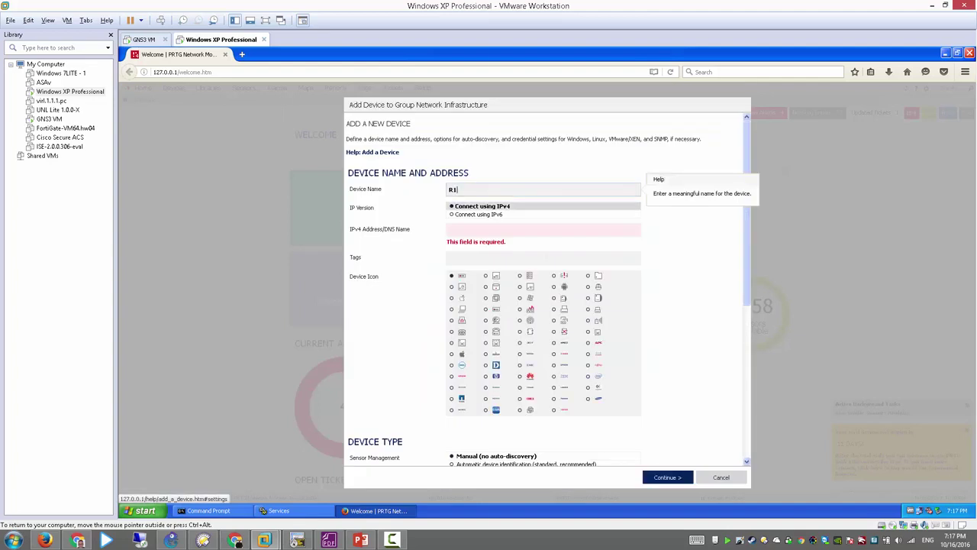
{"action": "key", "text": "Tab"}
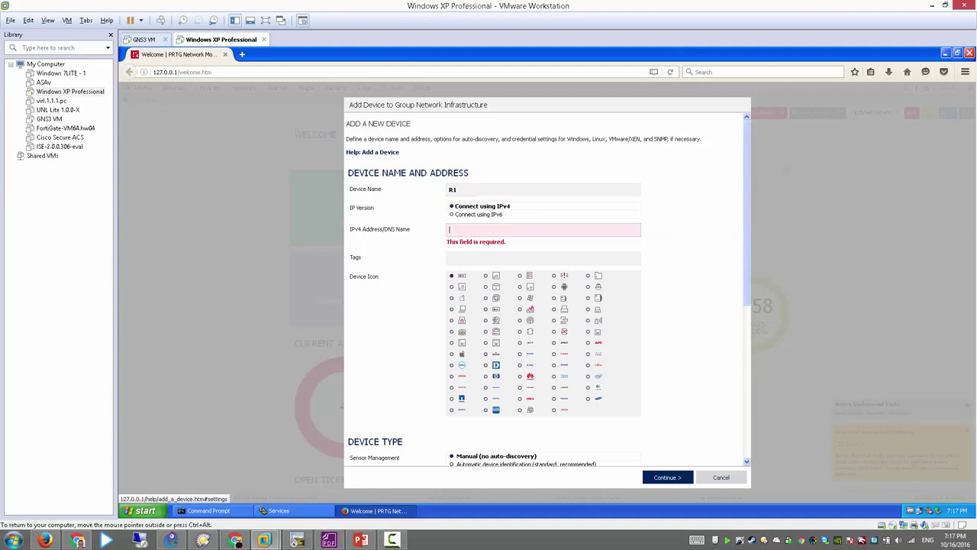
{"action": "type", "text": "172."}
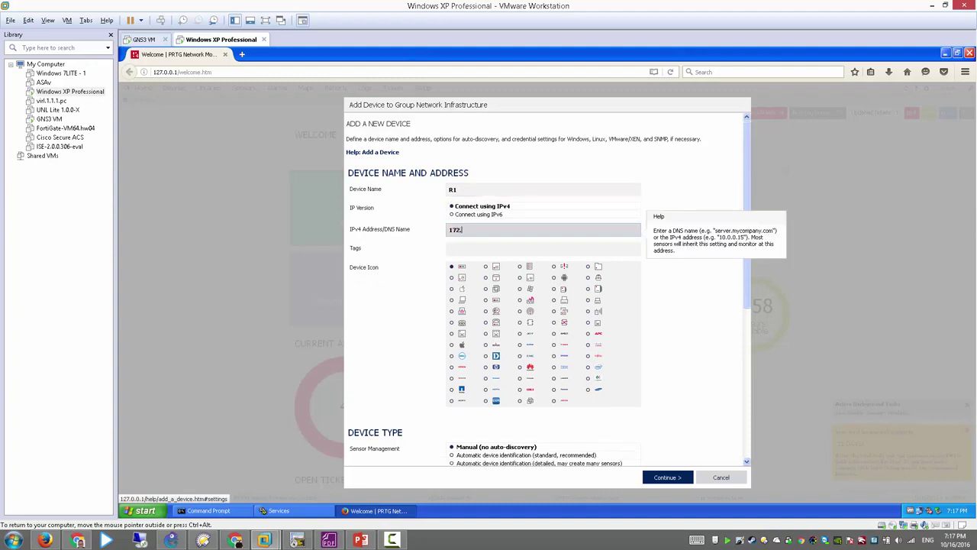
{"action": "type", "text": "16.1.254"}
{"action": "key", "text": "Tab"}
{"action": "key", "text": "Tab"}
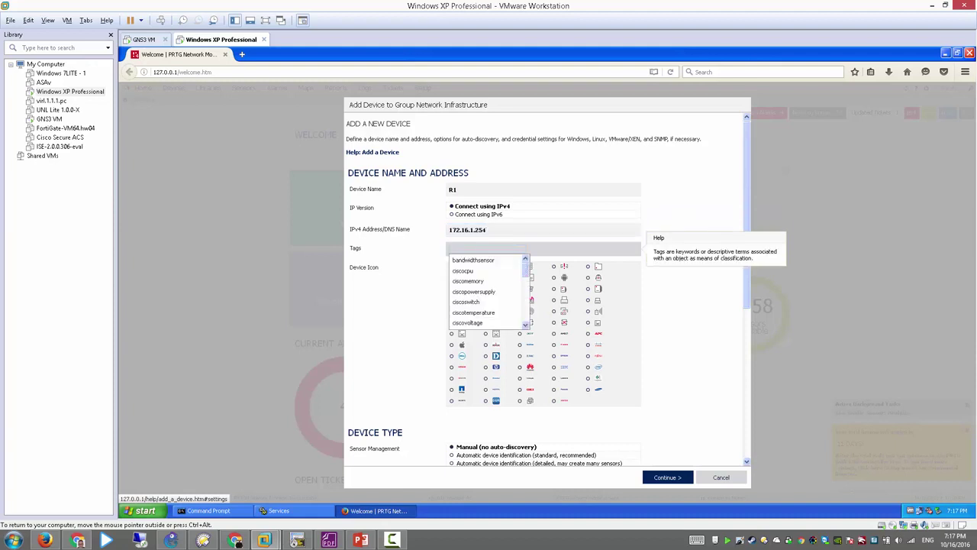
{"action": "key", "text": "Tab"}
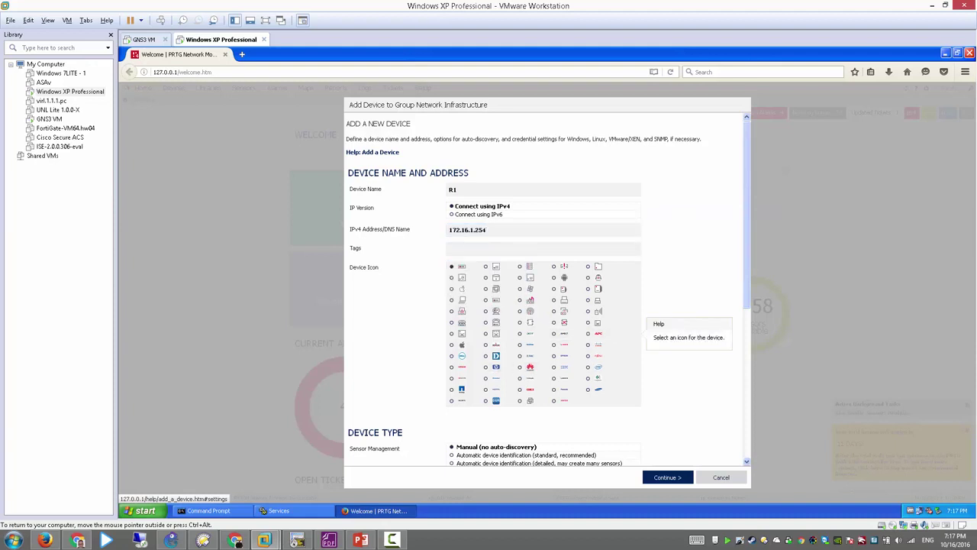
{"action": "scroll", "coordinate": [547, 288], "scroll_direction": "down", "scroll_amount": 5}
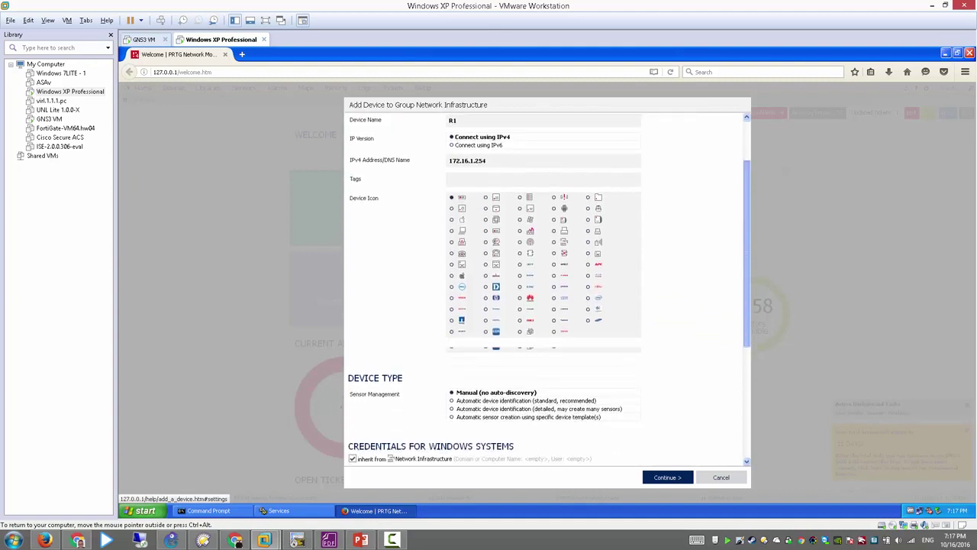
{"action": "scroll", "coordinate": [547, 288], "scroll_direction": "down", "scroll_amount": 1}
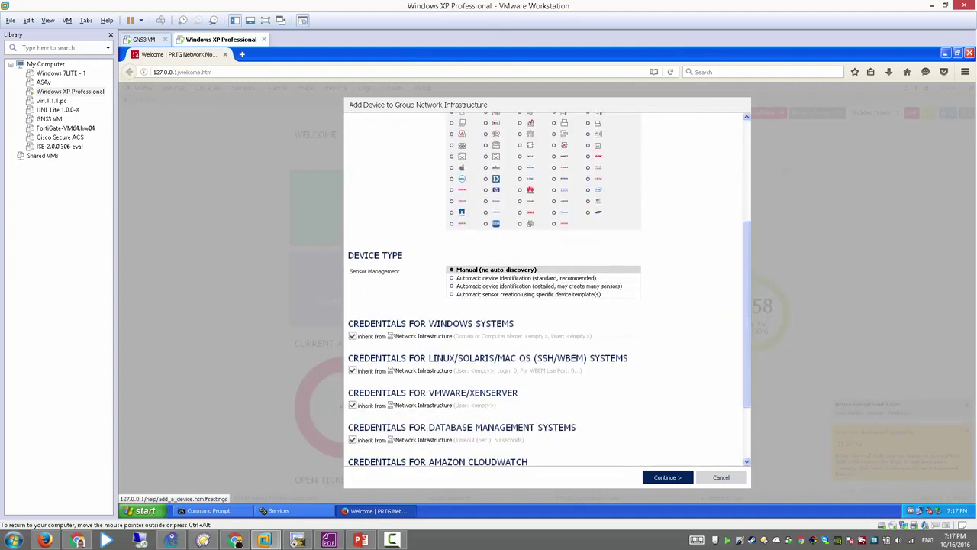
{"action": "mouse_move", "coordinate": [535, 278]}
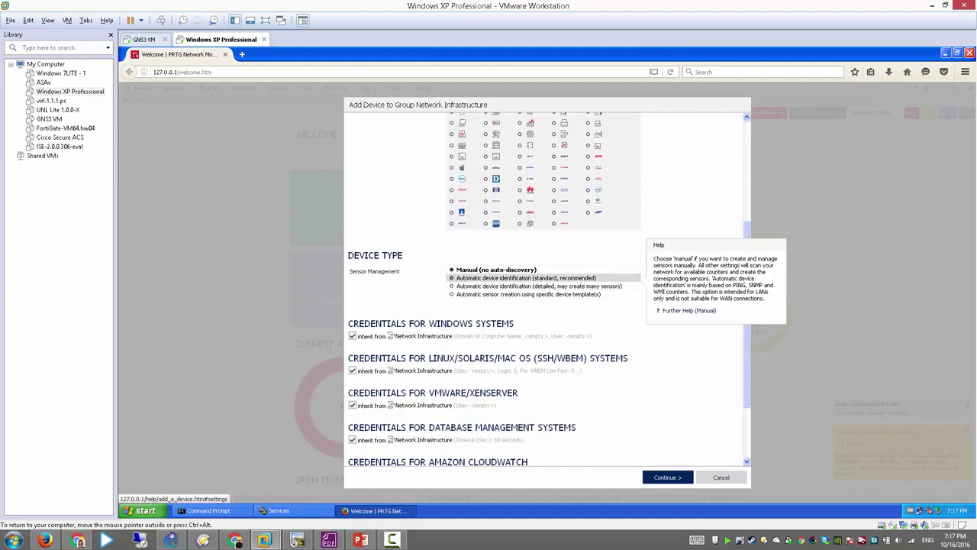
{"action": "scroll", "coordinate": [547, 288], "scroll_direction": "down", "scroll_amount": 3}
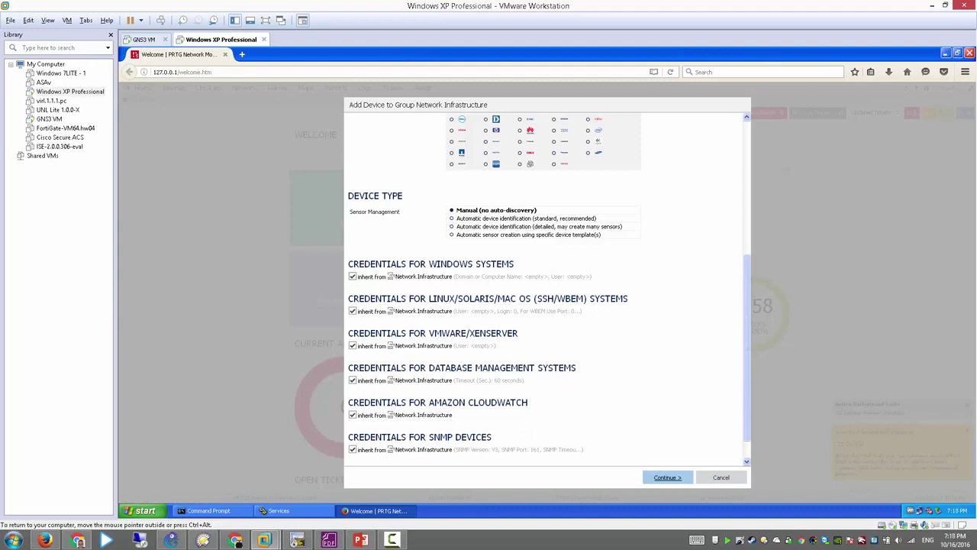
{"action": "left_click", "coordinate": [668, 477]}
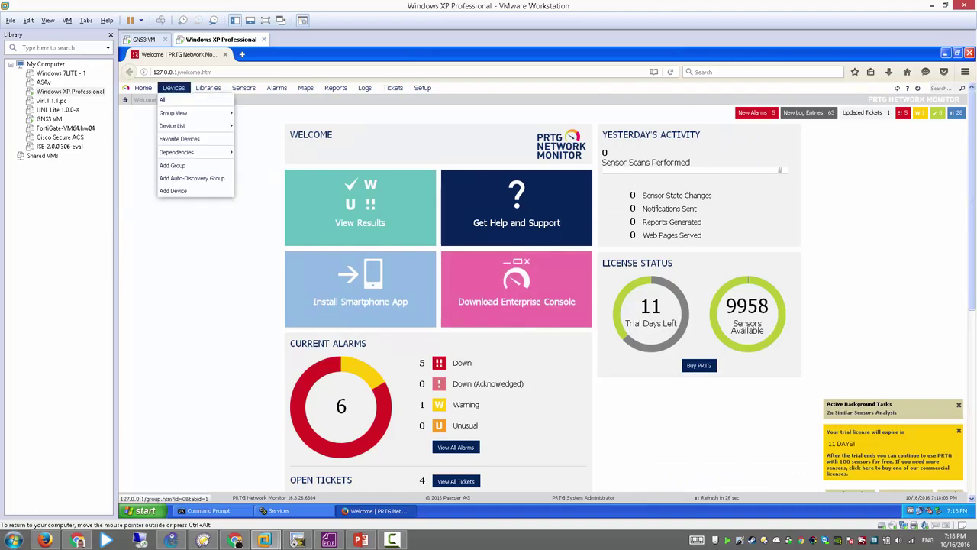
Step: Open device R1 under Network Infrastructure in the Group Root device tree
{"action": "left_click", "coordinate": [173, 87]}
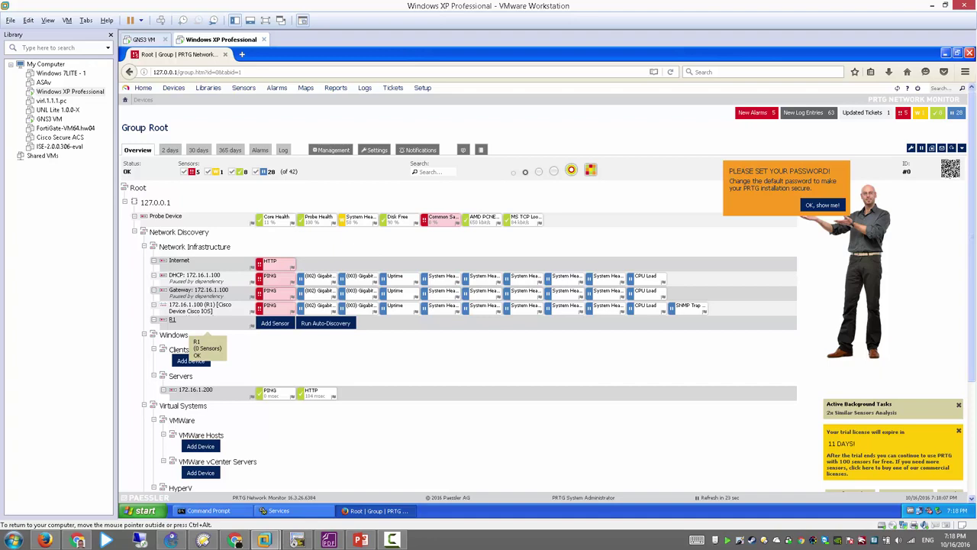
{"action": "left_click", "coordinate": [173, 320]}
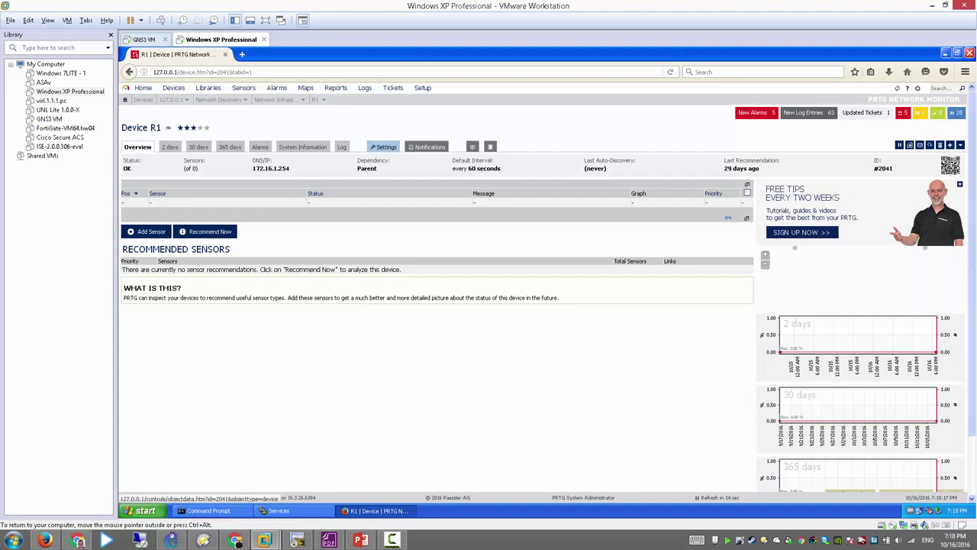
Step: In R1's settings, stop inheriting SNMP credentials and choose SNMP v3 with SHA authentication
{"action": "left_click", "coordinate": [384, 147]}
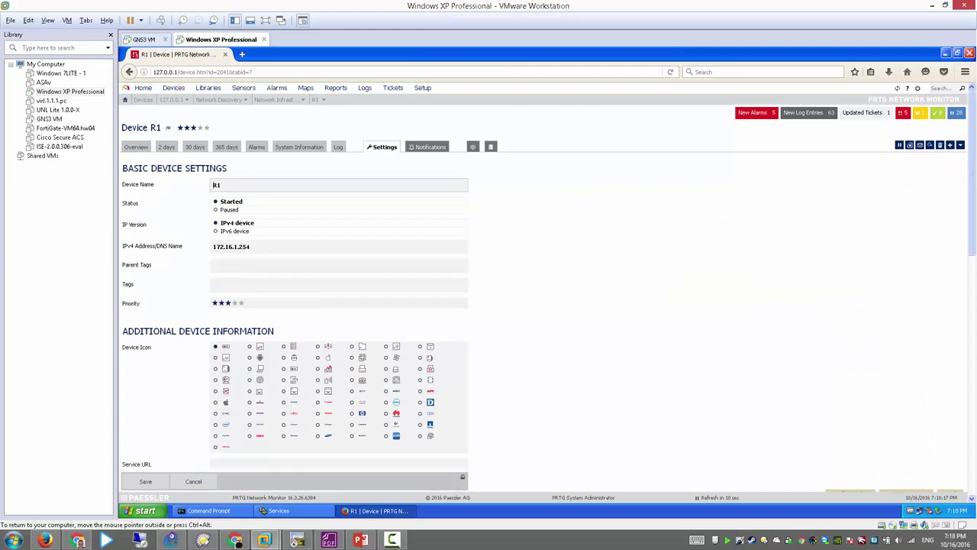
{"action": "scroll", "coordinate": [295, 290], "scroll_direction": "down", "scroll_amount": 10}
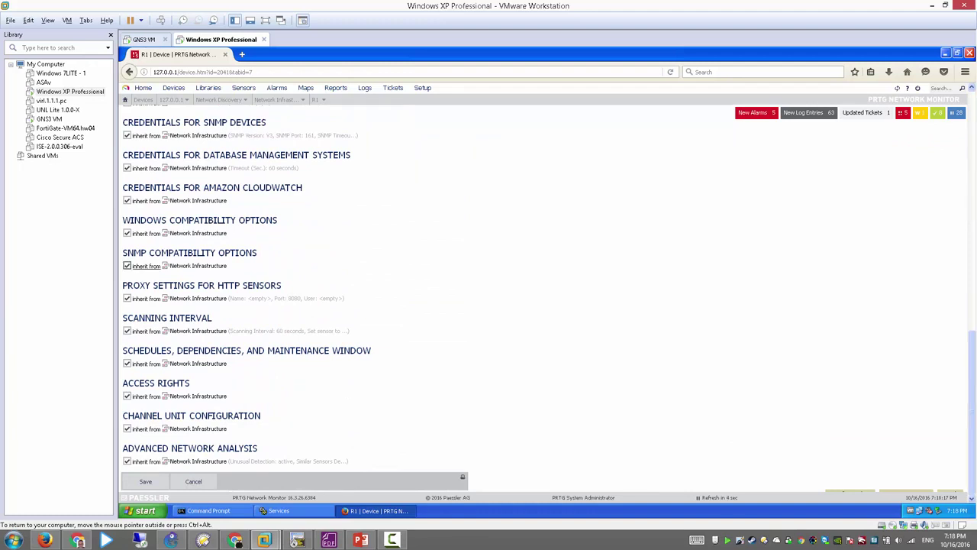
{"action": "scroll", "coordinate": [198, 266], "scroll_direction": "up", "scroll_amount": 3}
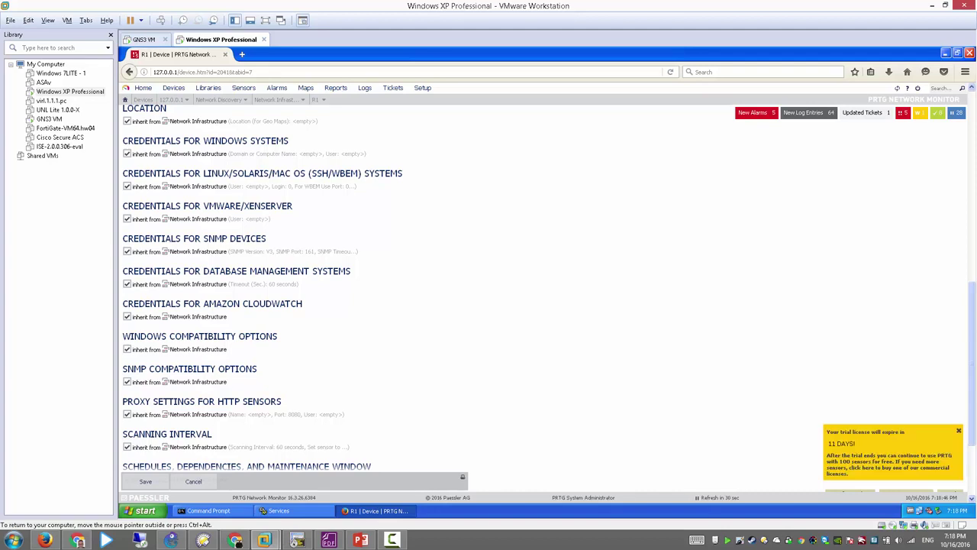
{"action": "left_click", "coordinate": [127, 251]}
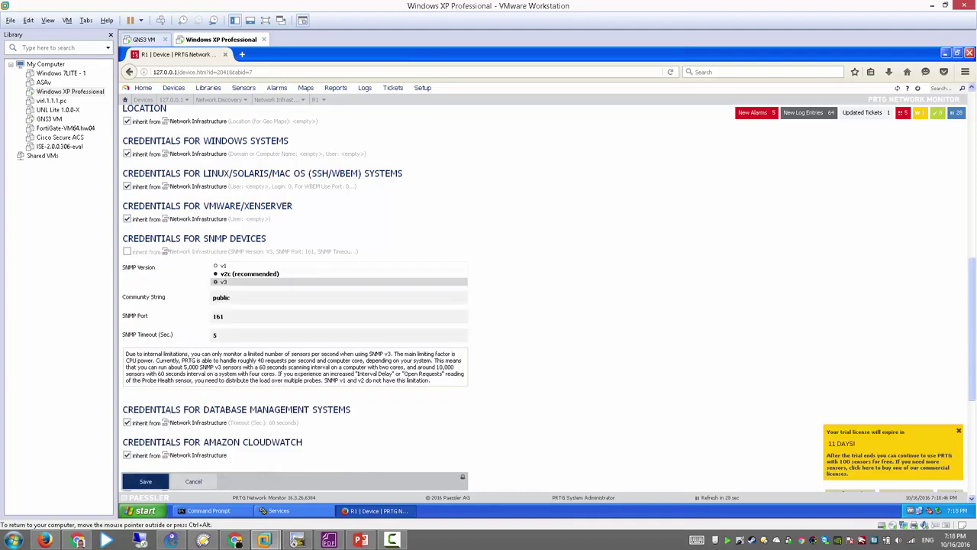
{"action": "mouse_move", "coordinate": [244, 274]}
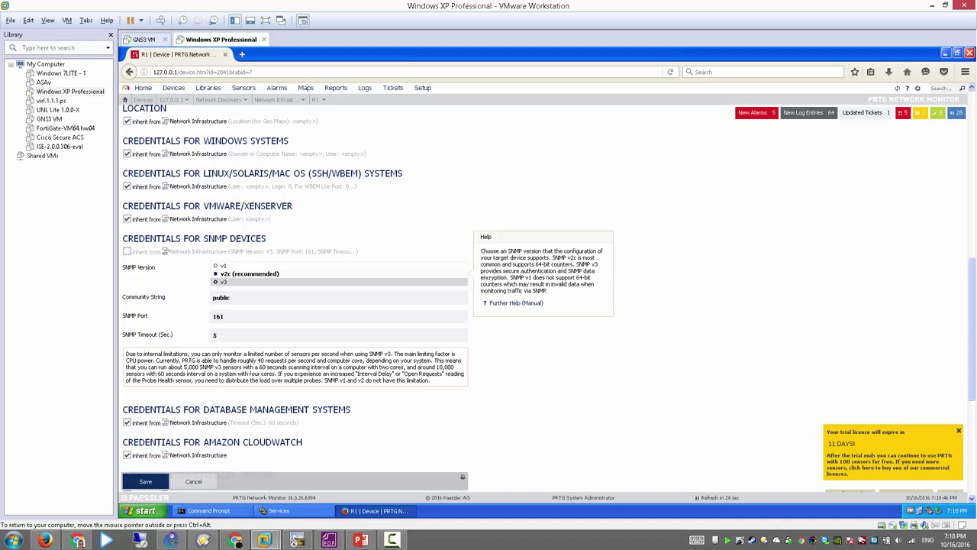
{"action": "left_click", "coordinate": [223, 281]}
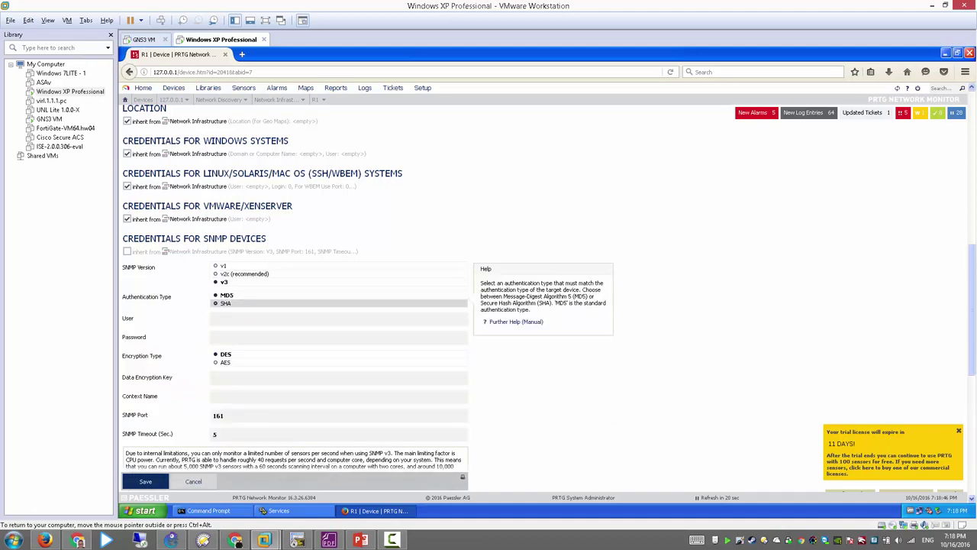
{"action": "left_click", "coordinate": [225, 303]}
Step: Enter user admin with its password, select AES encryption, and enter the encryption key
{"action": "left_click", "coordinate": [214, 318]}
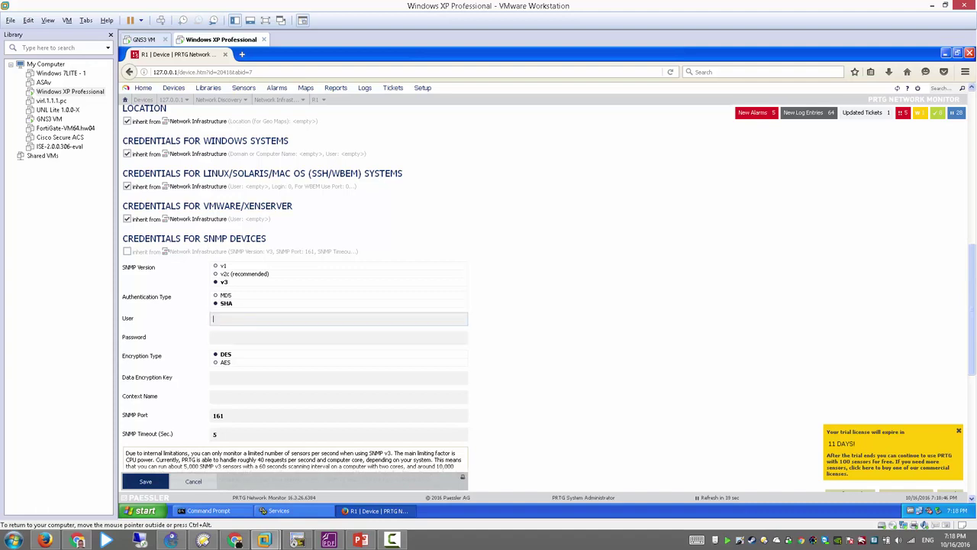
{"action": "type", "text": "admin"}
{"action": "key", "text": "Tab"}
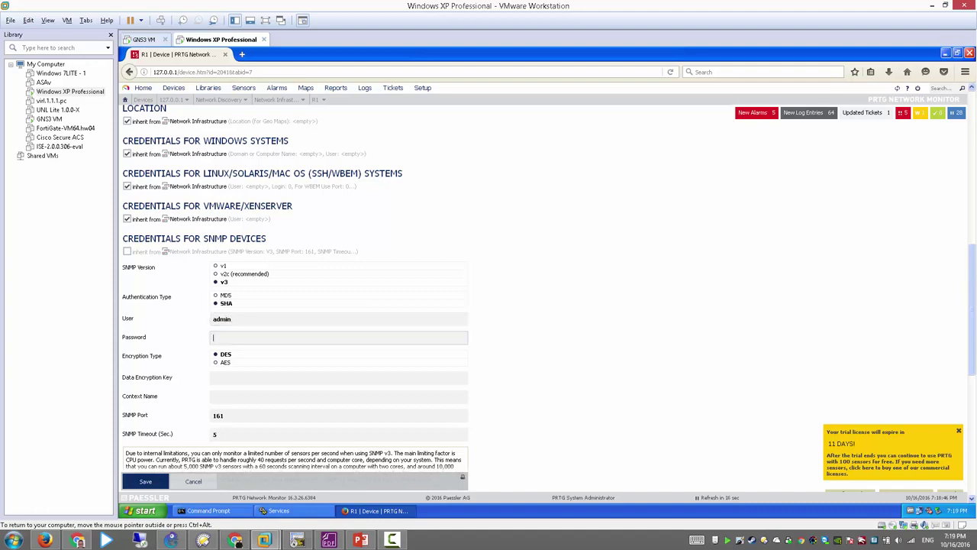
{"action": "type", "text": "cisco12"}
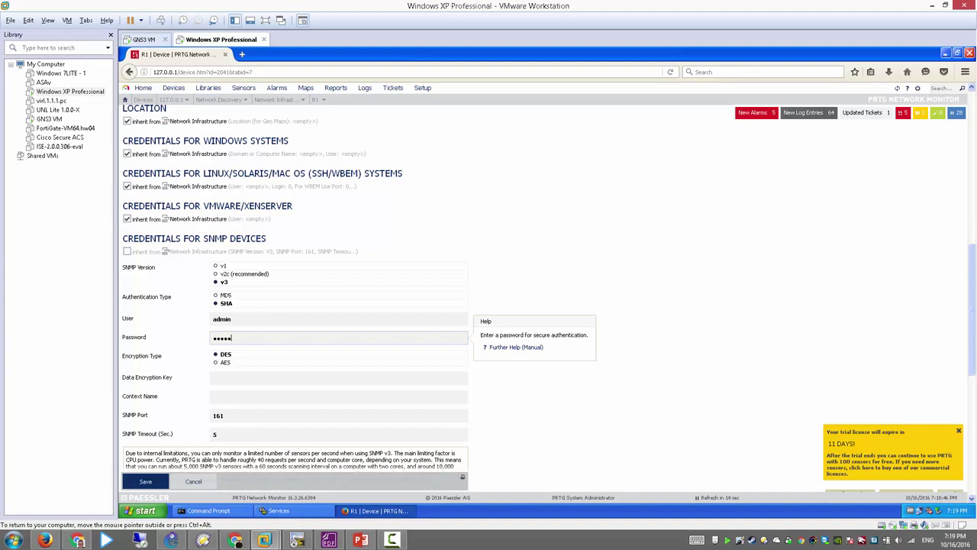
{"action": "type", "text": "3456"}
{"action": "key", "text": "Tab"}
{"action": "key", "text": "Down"}
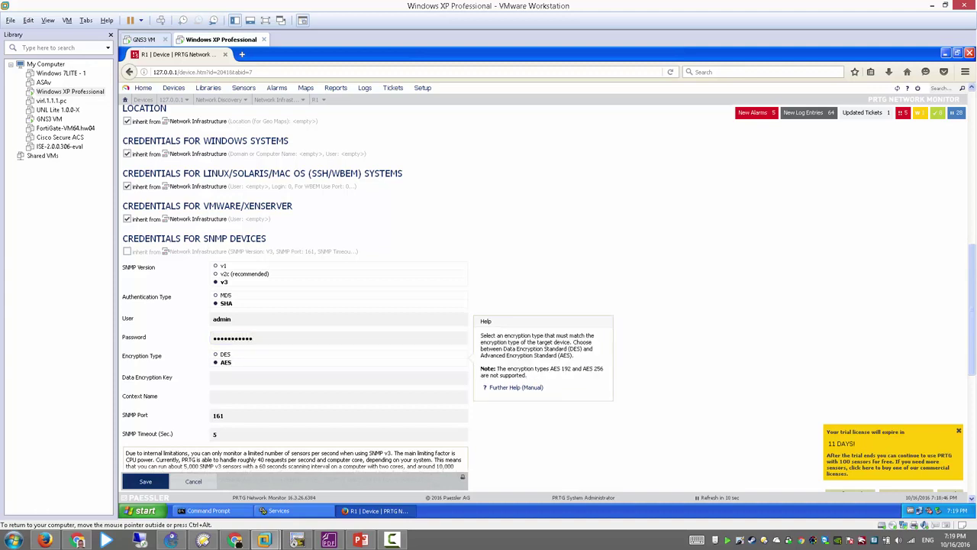
{"action": "key", "text": "Tab"}
{"action": "type", "text": "cisco"}
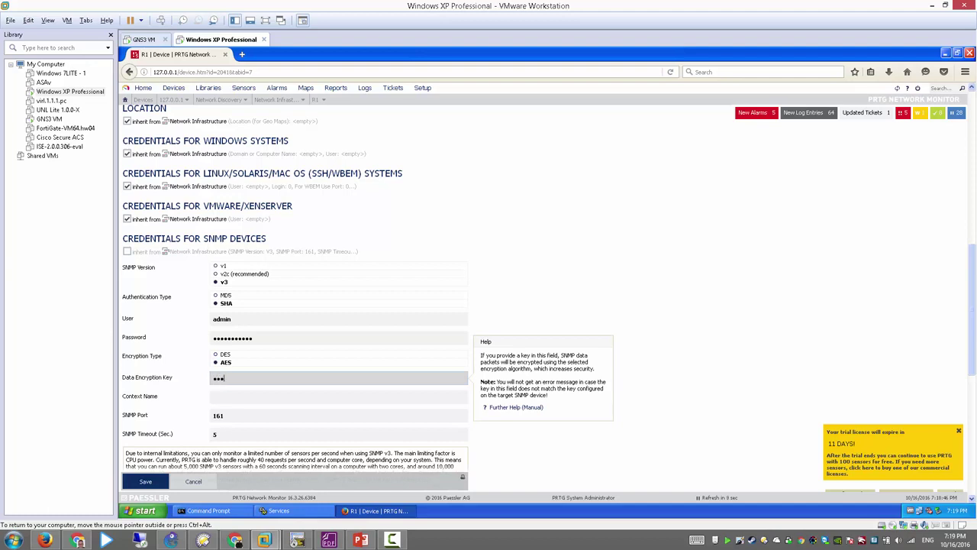
{"action": "type", "text": "123456"}
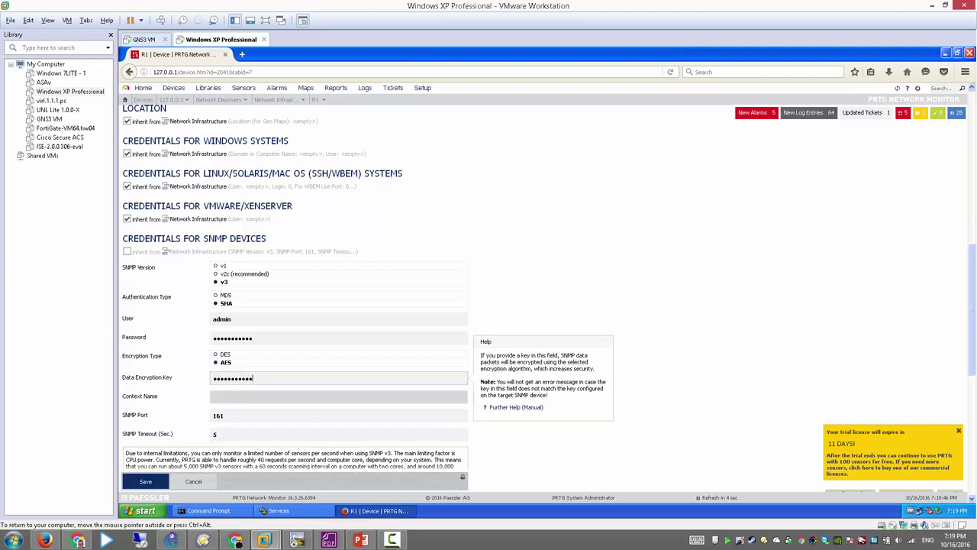
{"action": "key", "text": "Tab"}
{"action": "key", "text": "Tab"}
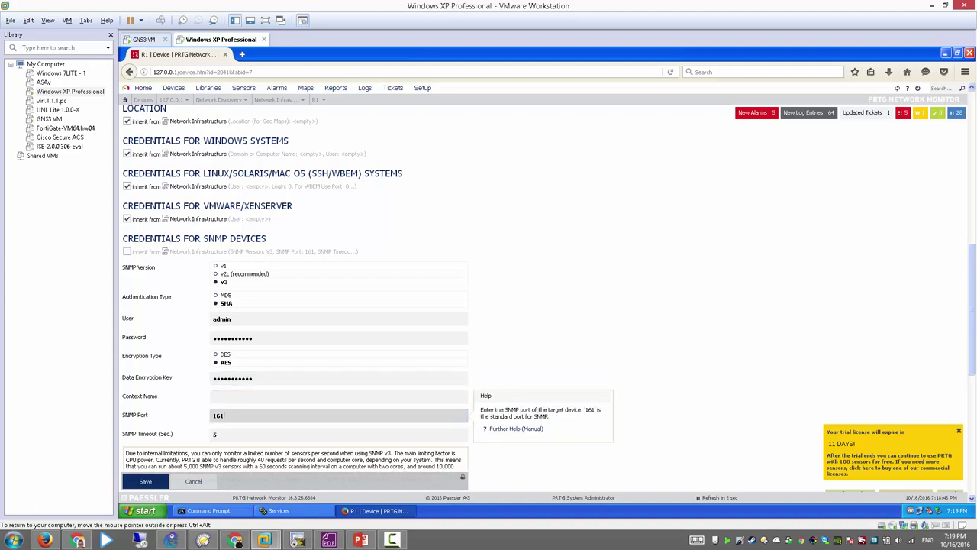
{"action": "key", "text": "Tab"}
{"action": "key", "text": "Tab"}
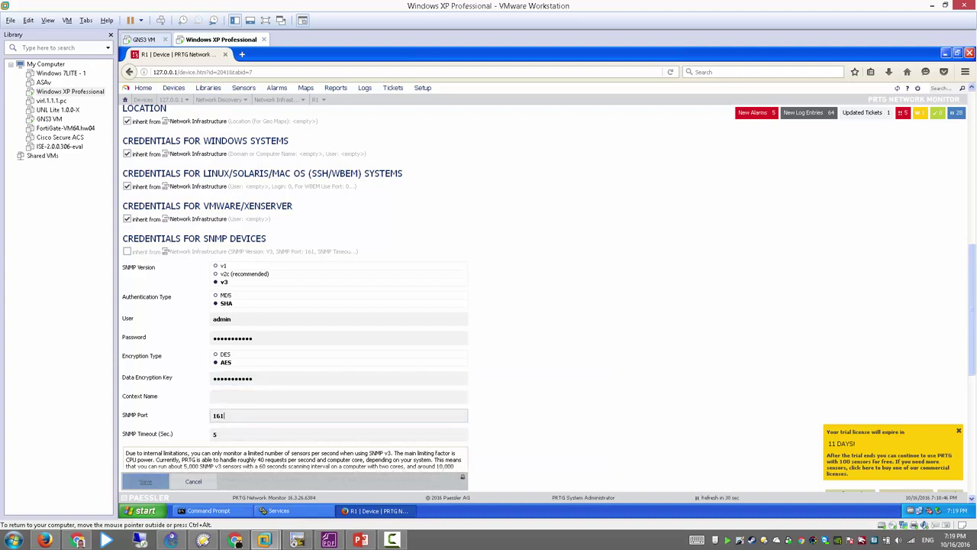
Step: Save R1's SNMP settings, rerun the ping to 172.16.1.254, and return to R1's console
{"action": "key", "text": "Return"}
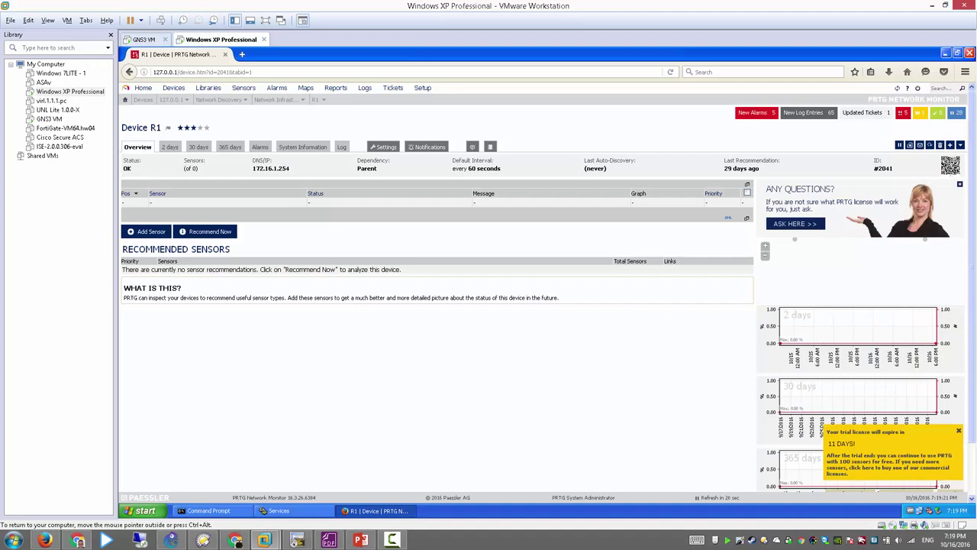
{"action": "left_click", "coordinate": [205, 510]}
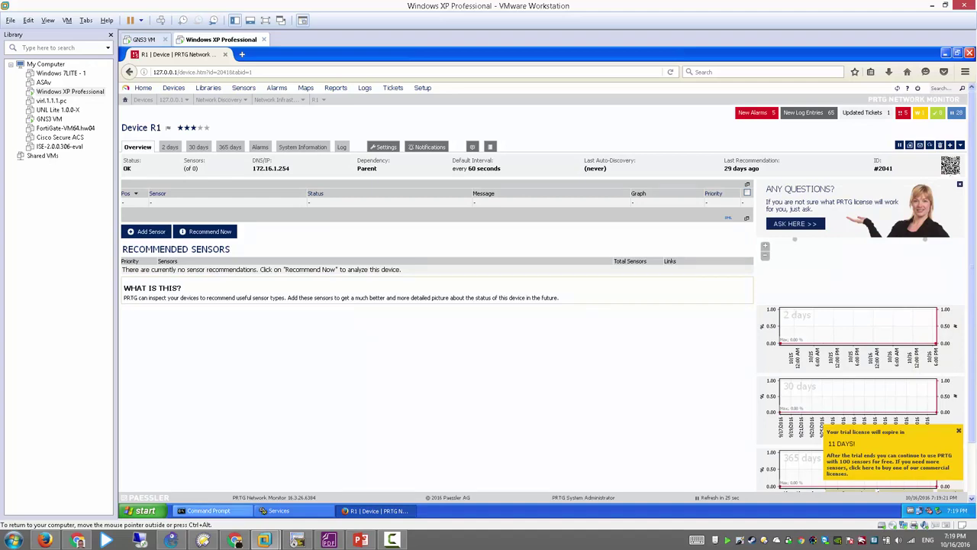
{"action": "key", "text": "Up"}
{"action": "key", "text": "Return"}
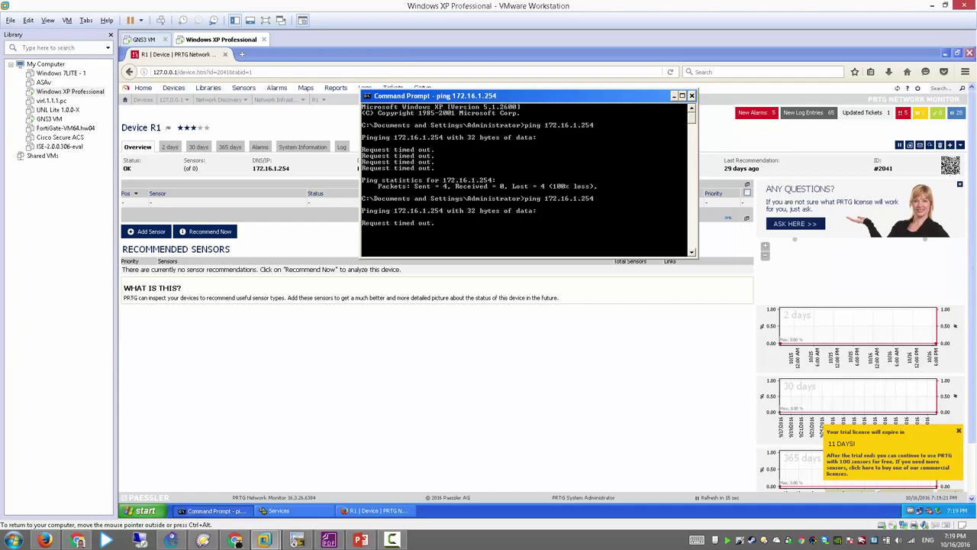
{"action": "left_click", "coordinate": [296, 540]}
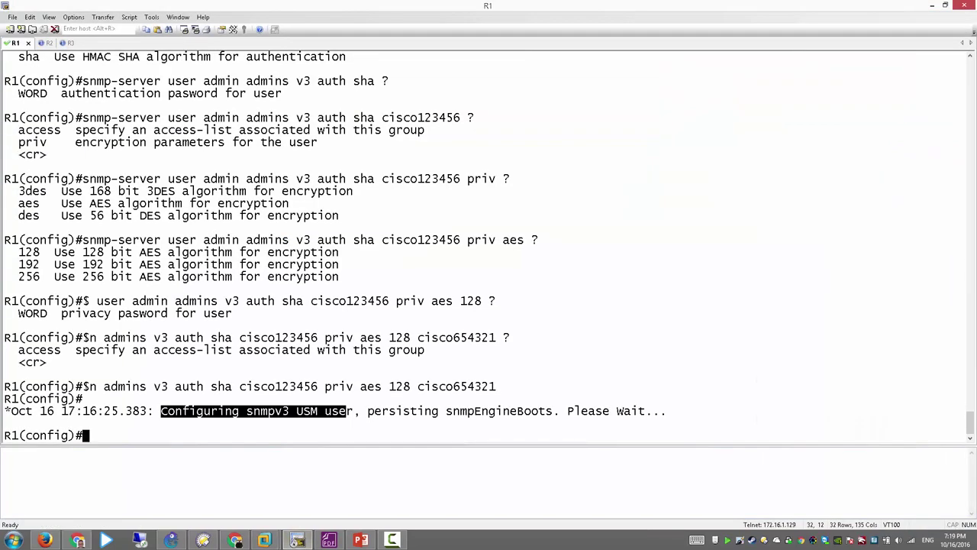
Step: Add a fresh R1(config)# prompt line in the R1 console
{"action": "key", "text": "Return"}
{"action": "key", "text": "Return"}
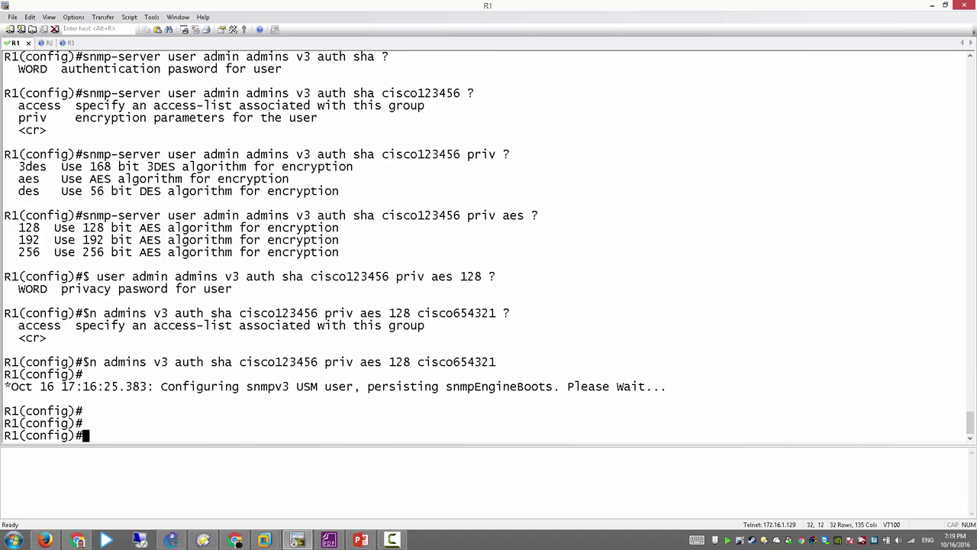
Step: Search Google for 'snmp server' in Chrome
{"action": "left_click", "coordinate": [77, 540]}
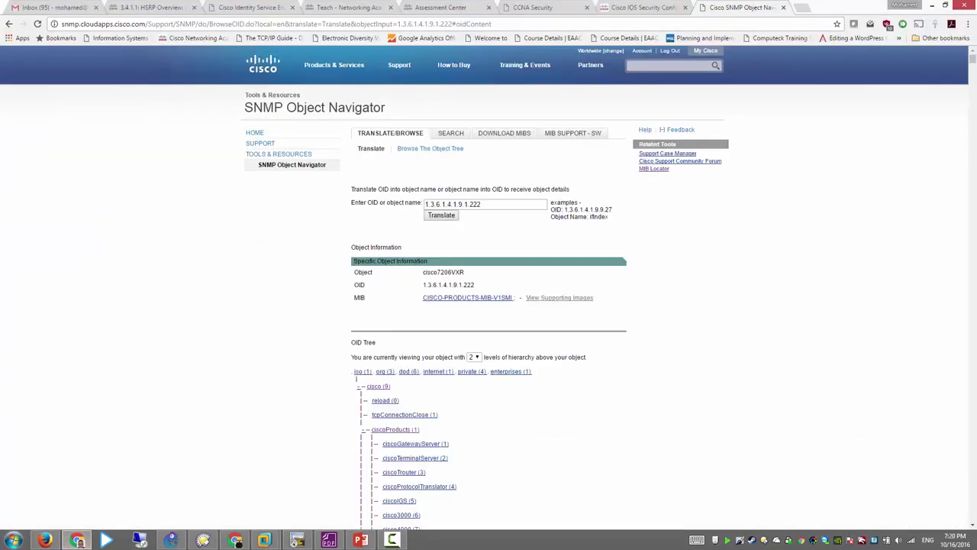
{"action": "key", "text": "ctrl+l"}
{"action": "type", "text": "snmp serbv"}
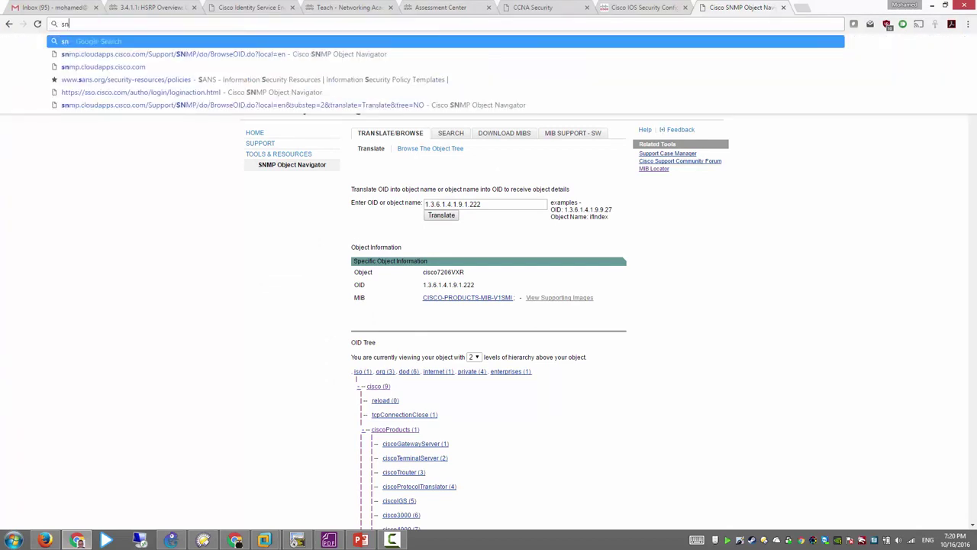
{"action": "key", "text": "BackSpace"}
{"action": "key", "text": "BackSpace"}
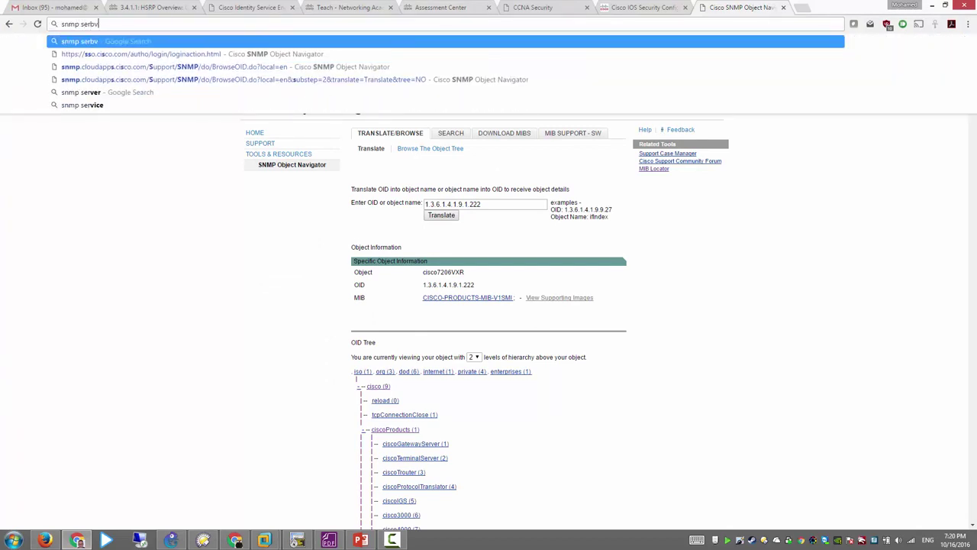
{"action": "key", "text": "Down"}
{"action": "key", "text": "Return"}
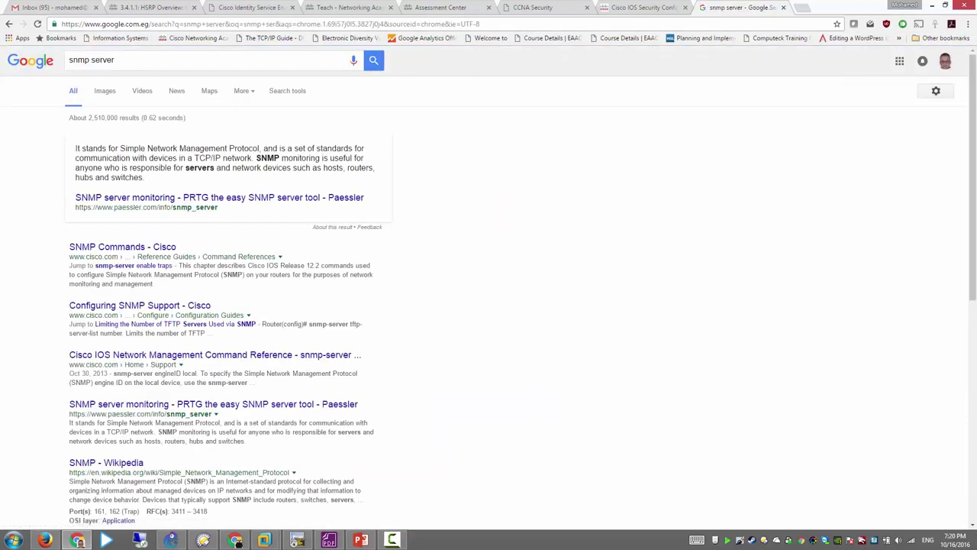
Step: Open the Spiceworks SNMP v3 monitoring result from page 2, then return to the XP virtual machine
{"action": "scroll", "coordinate": [489, 290], "scroll_direction": "down", "scroll_amount": 2}
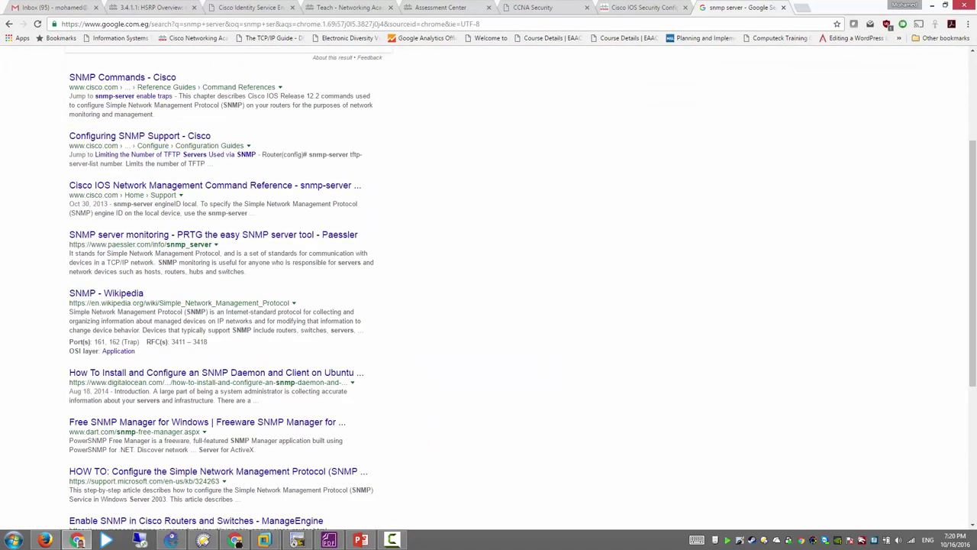
{"action": "scroll", "coordinate": [489, 291], "scroll_direction": "down", "scroll_amount": 2}
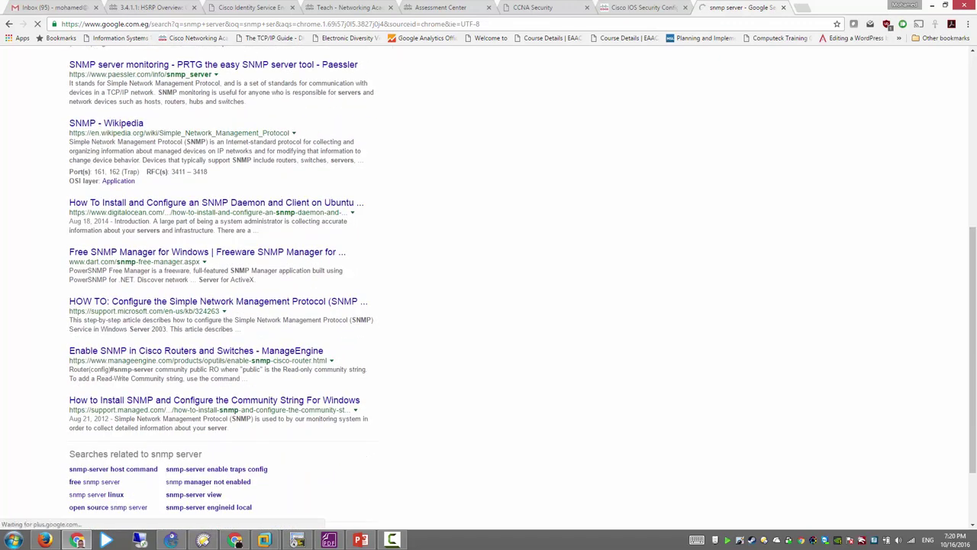
{"action": "scroll", "coordinate": [489, 290], "scroll_direction": "down", "scroll_amount": 1}
{"action": "left_click", "coordinate": [294, 467]}
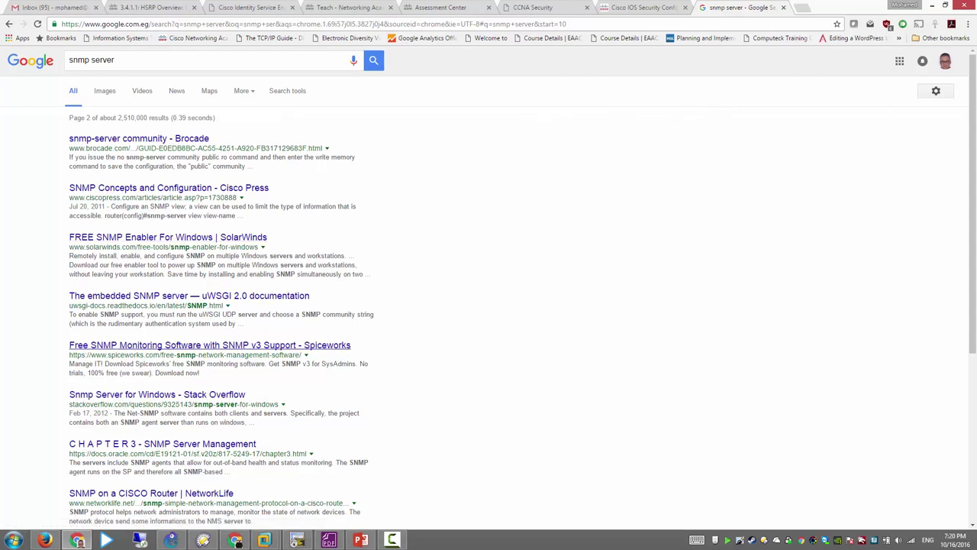
{"action": "left_click", "coordinate": [210, 345]}
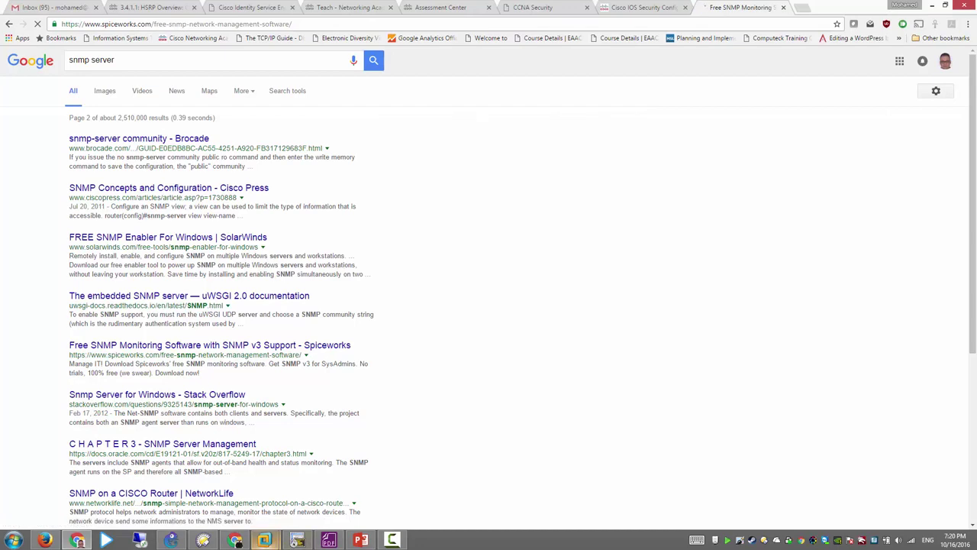
{"action": "mouse_move", "coordinate": [264, 540]}
{"action": "left_click", "coordinate": [321, 488]}
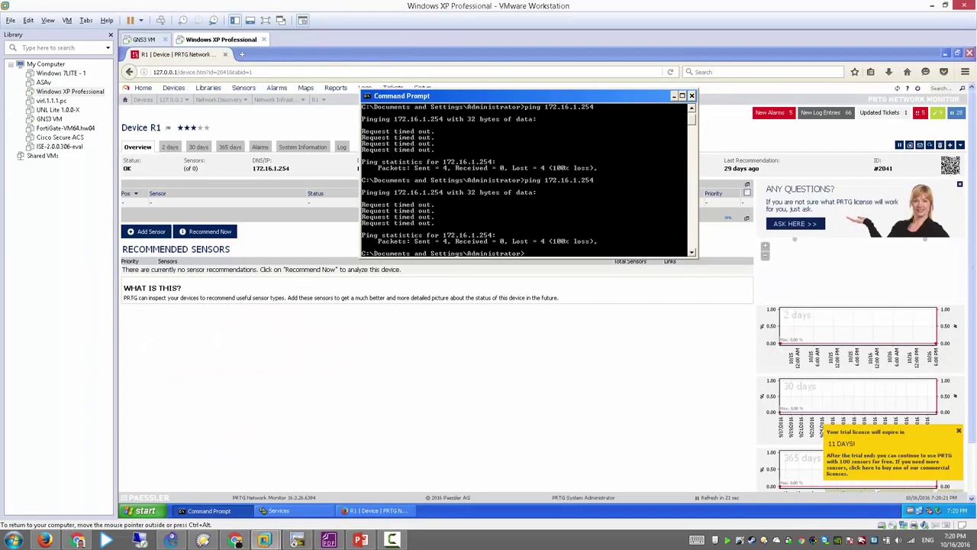
Step: Hide Command Prompt, review the licence gauges on PRTG's Home dashboard, then open Devices Group Root
{"action": "left_click", "coordinate": [673, 96]}
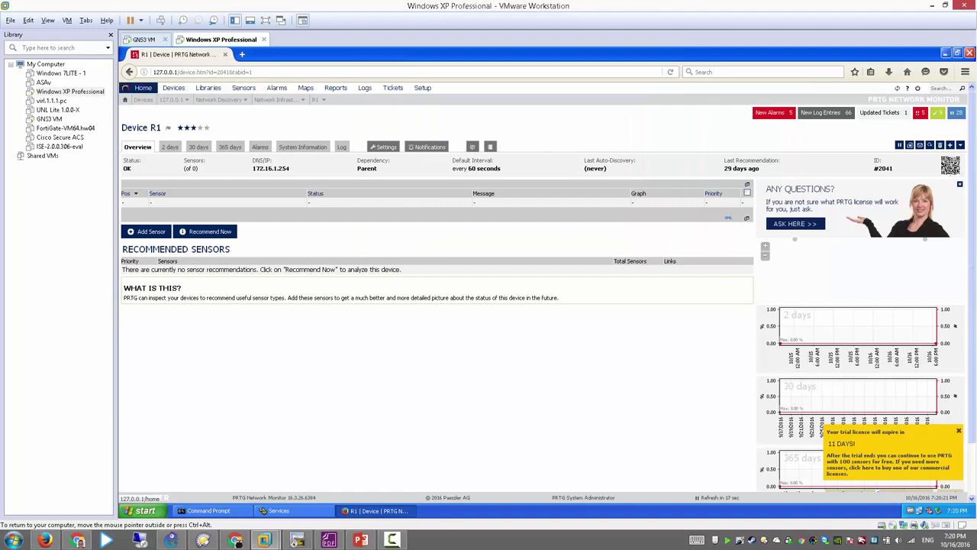
{"action": "left_click", "coordinate": [143, 87]}
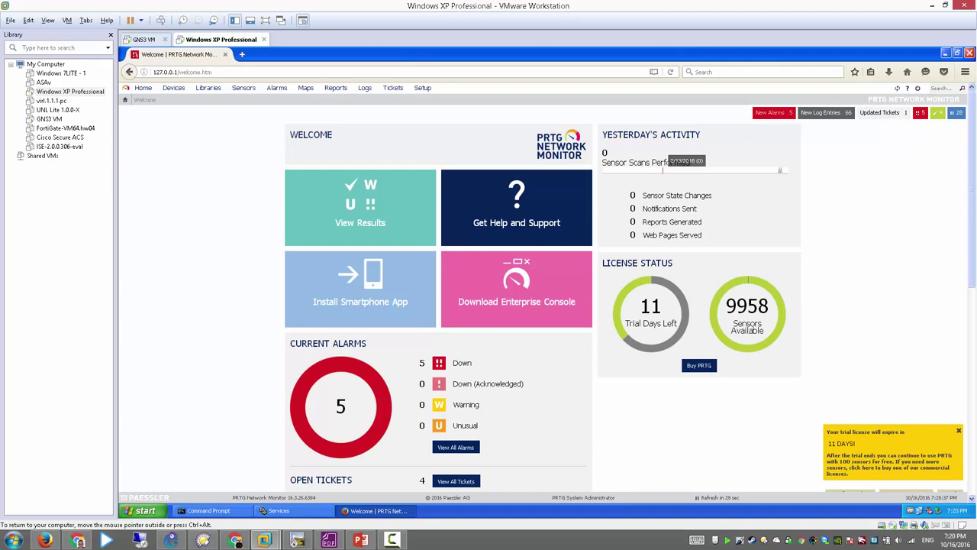
{"action": "mouse_move", "coordinate": [747, 324]}
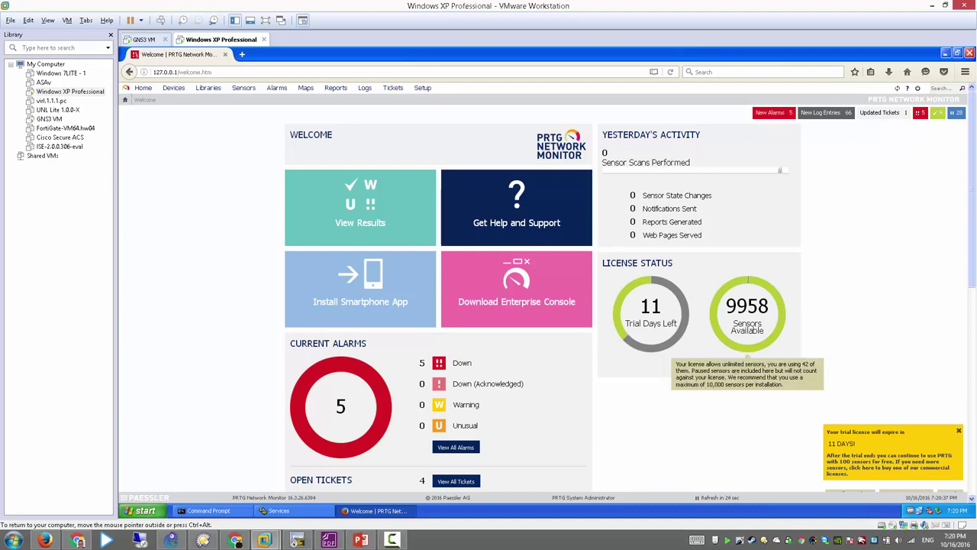
{"action": "mouse_move", "coordinate": [651, 321]}
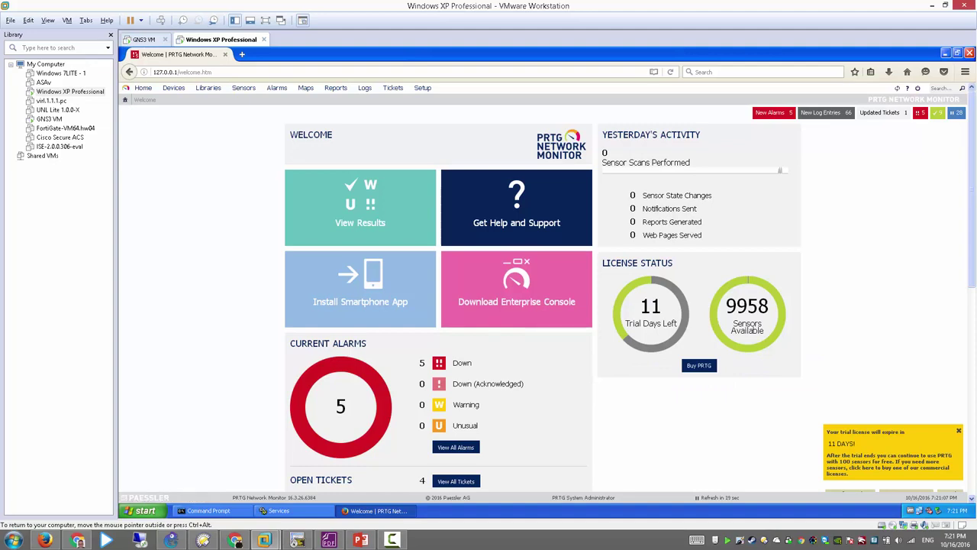
{"action": "scroll", "coordinate": [489, 298], "scroll_direction": "down", "scroll_amount": 4}
{"action": "scroll", "coordinate": [439, 297], "scroll_direction": "down", "scroll_amount": 3}
{"action": "scroll", "coordinate": [439, 298], "scroll_direction": "up", "scroll_amount": 8}
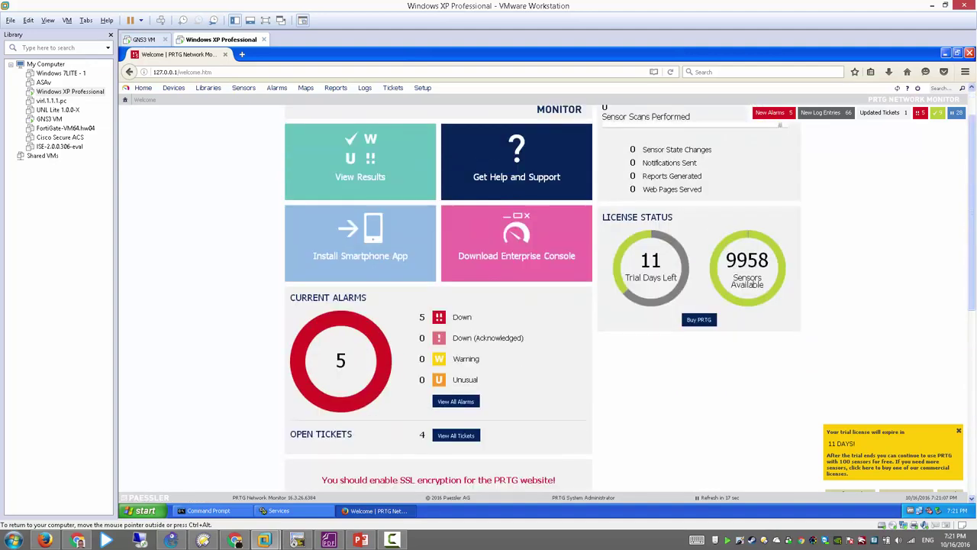
{"action": "left_click", "coordinate": [173, 87]}
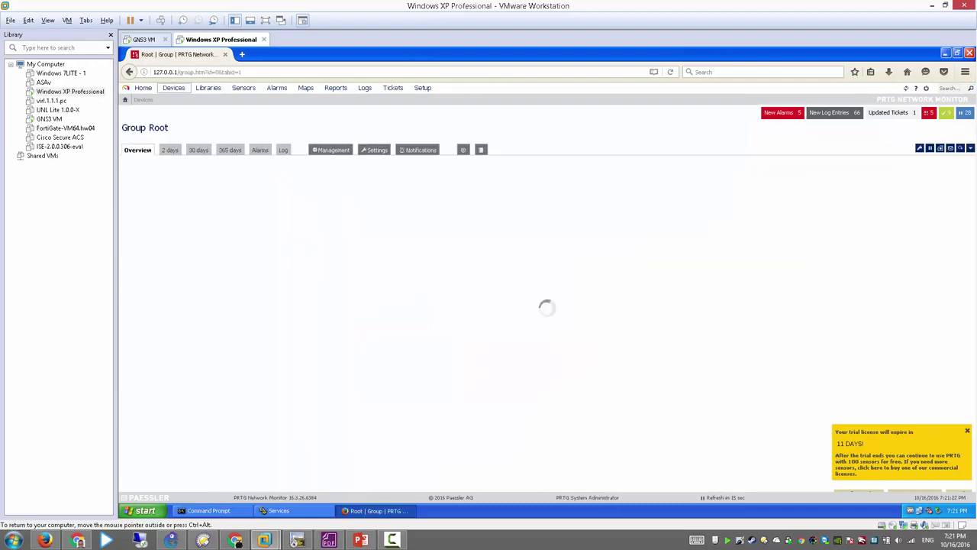